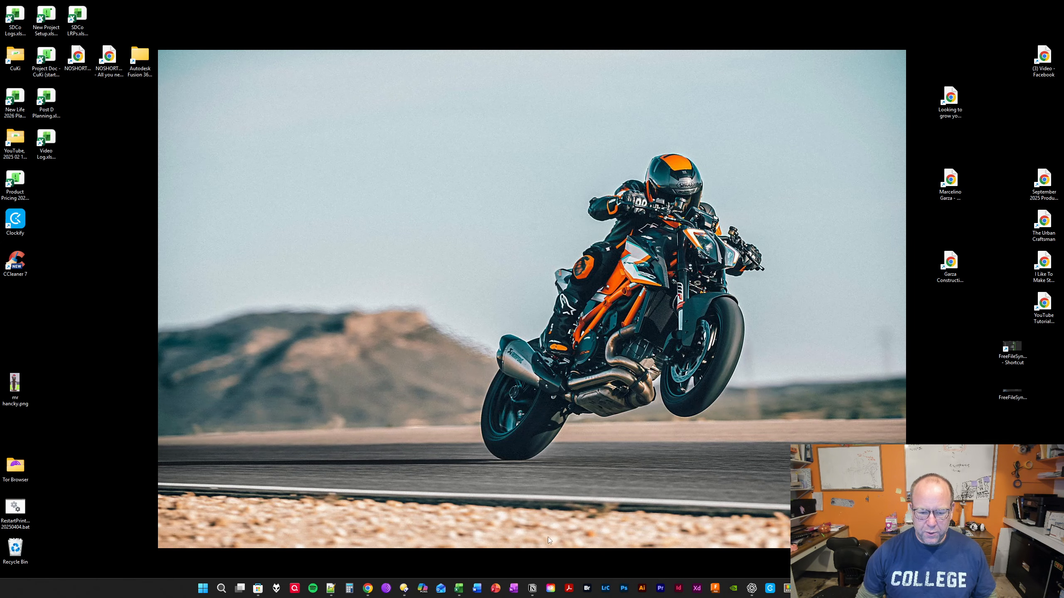
click(368, 588)
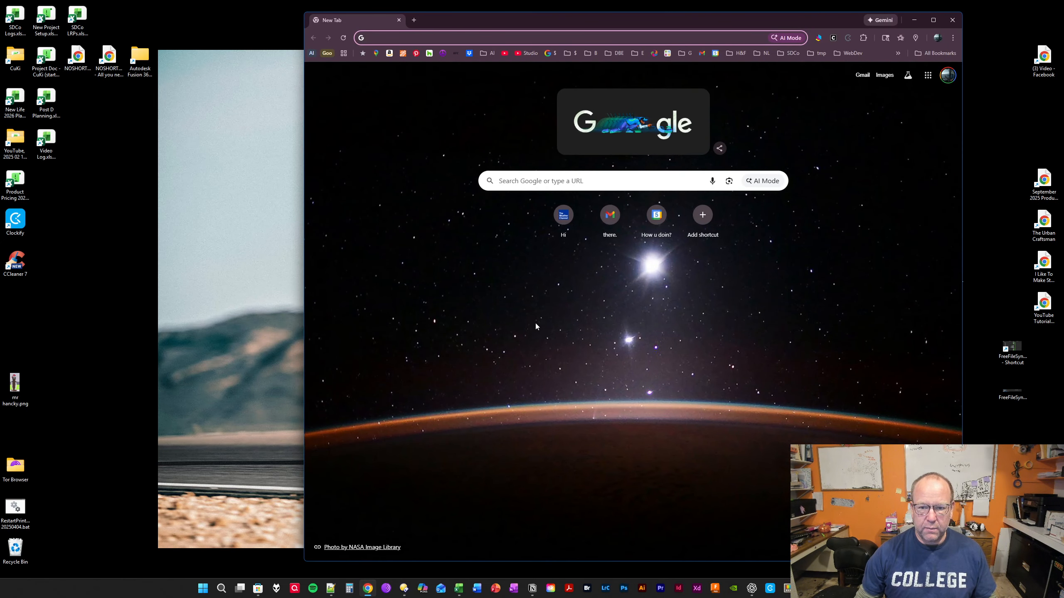
click(600, 234)
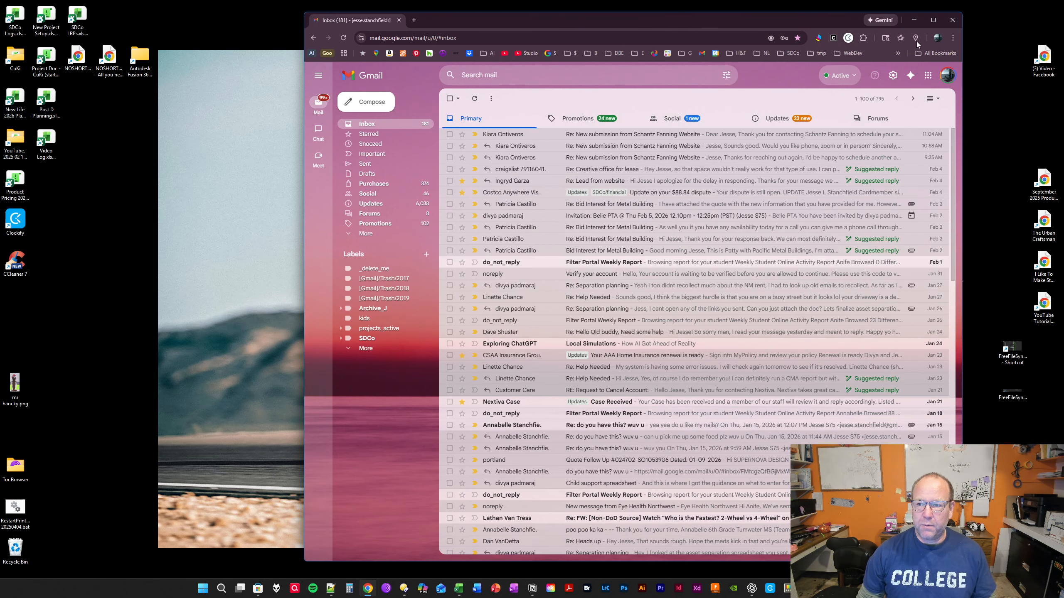
click(952, 20)
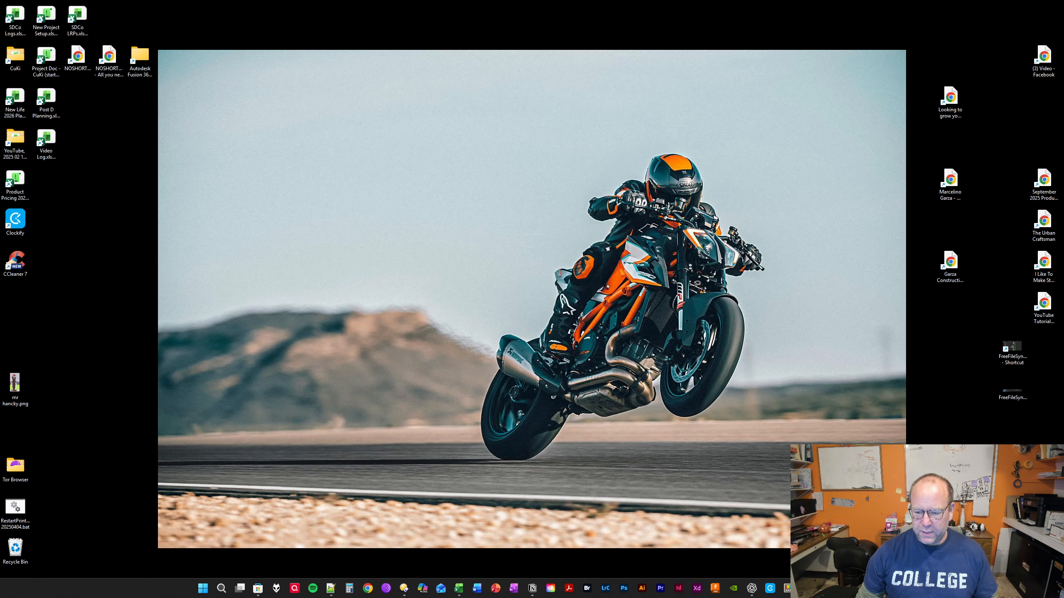
- Open the shared "Mom's Client List" spreadsheet from its invitation e-mail in Thunderbird, minimize the mail window and maximize the browser
click(806, 588)
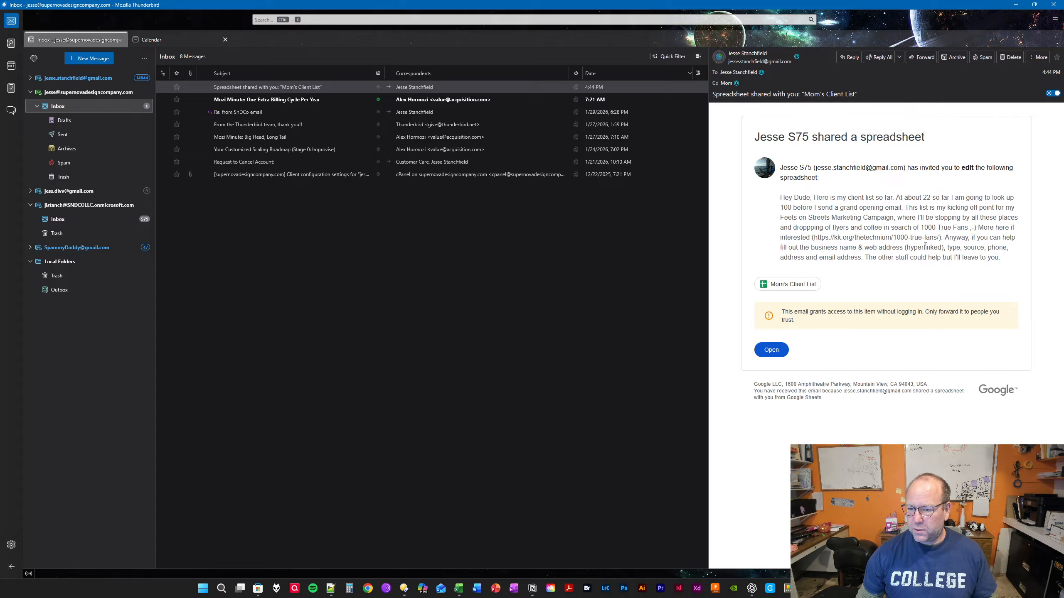
click(769, 352)
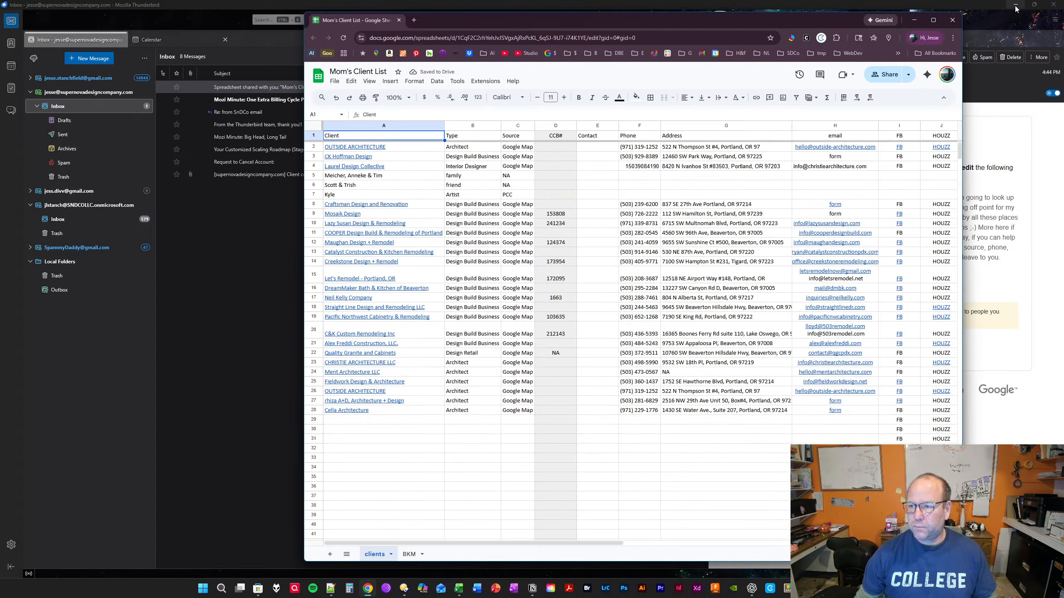
click(1015, 5)
click(933, 20)
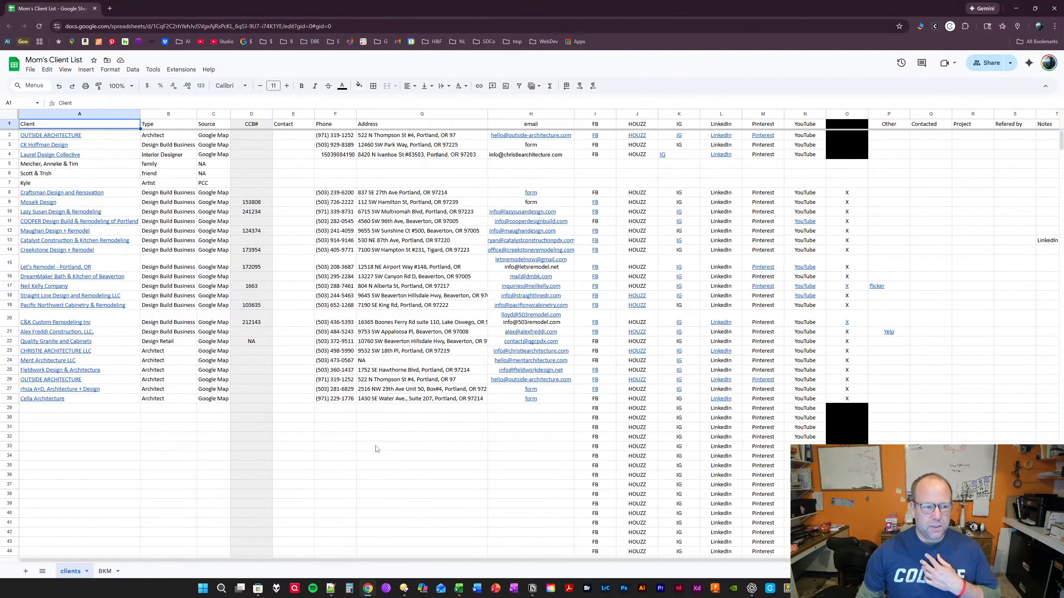
- Review the Type column of the clients sheet and the empty rows below the existing entries
click(169, 128)
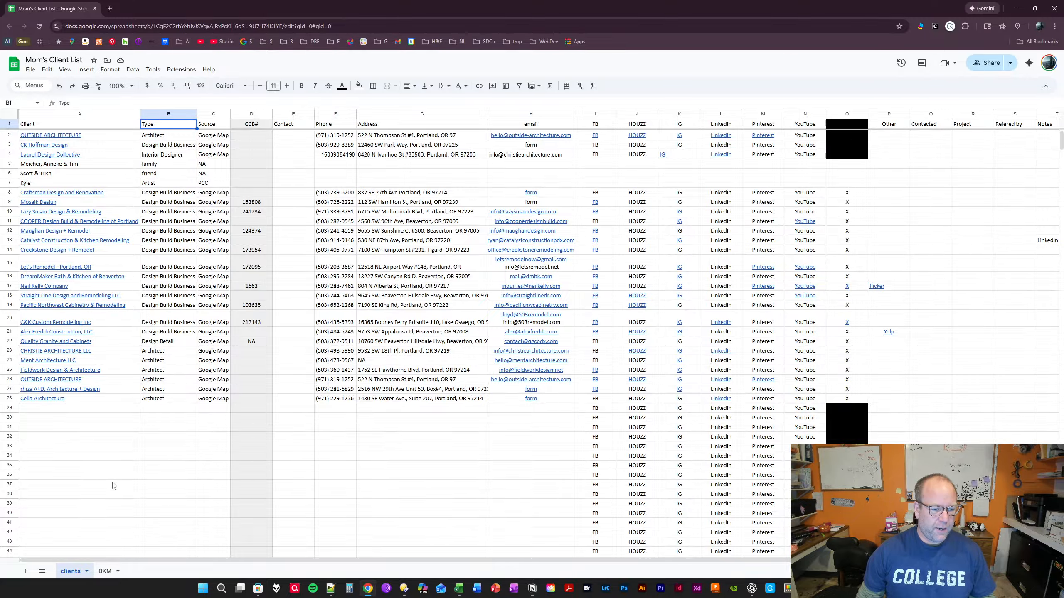
click(59, 452)
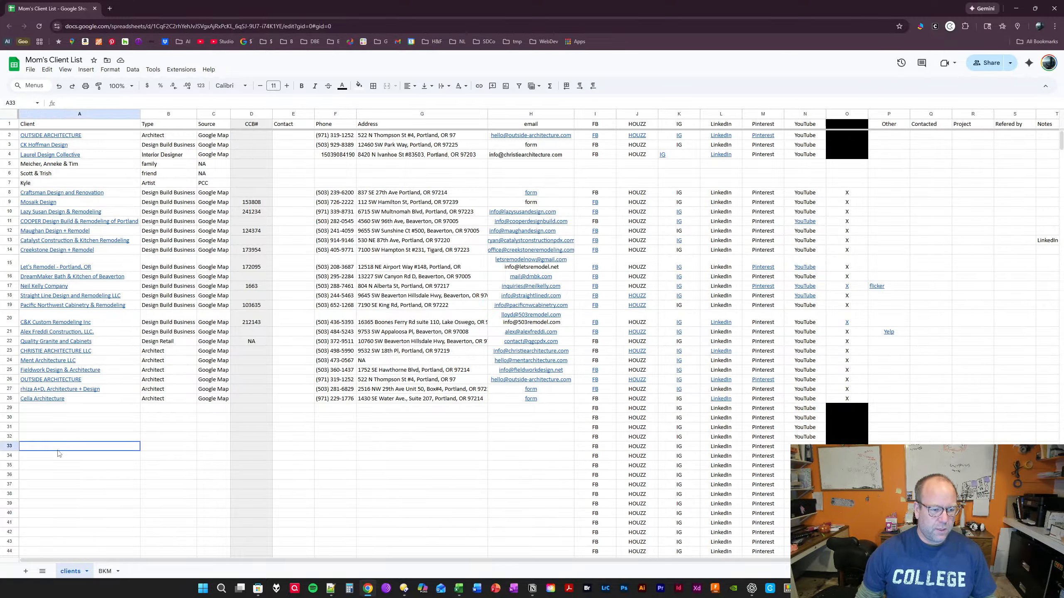
click(151, 399)
drag(150, 400, 174, 193)
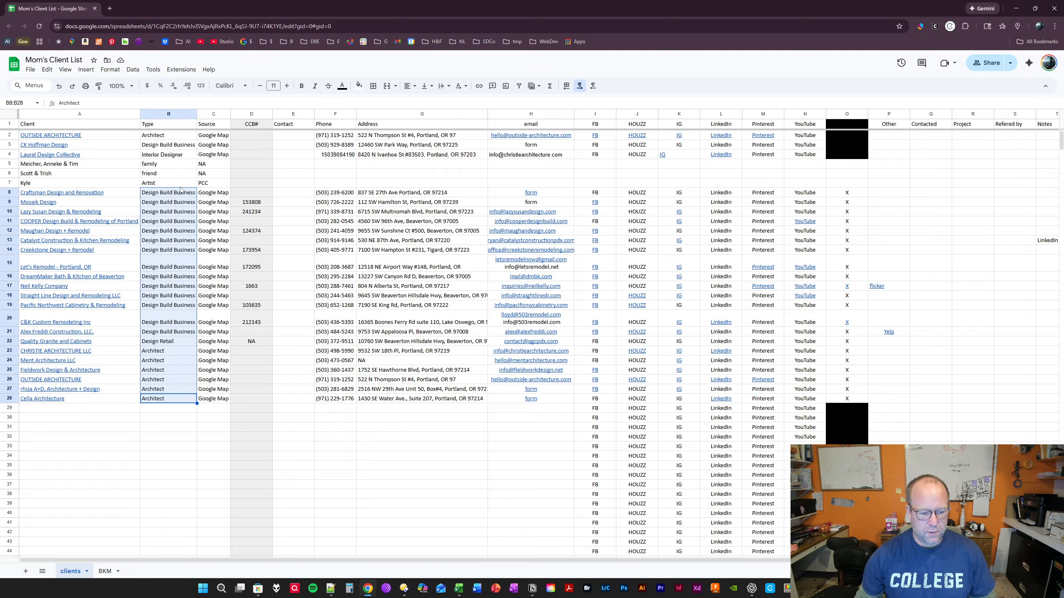
scroll(171, 416, down, 10)
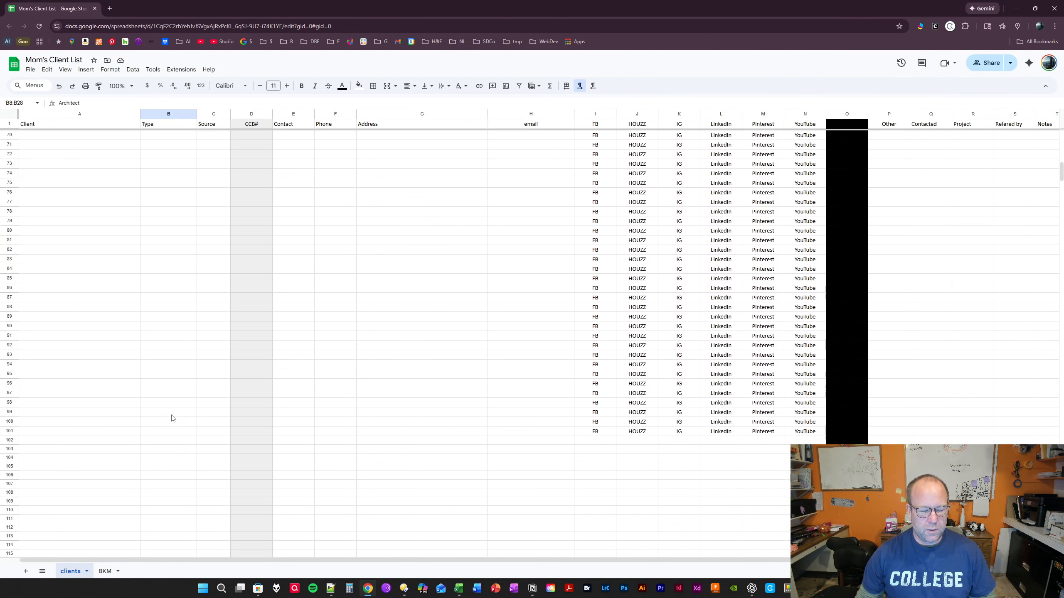
scroll(173, 418, up, 10)
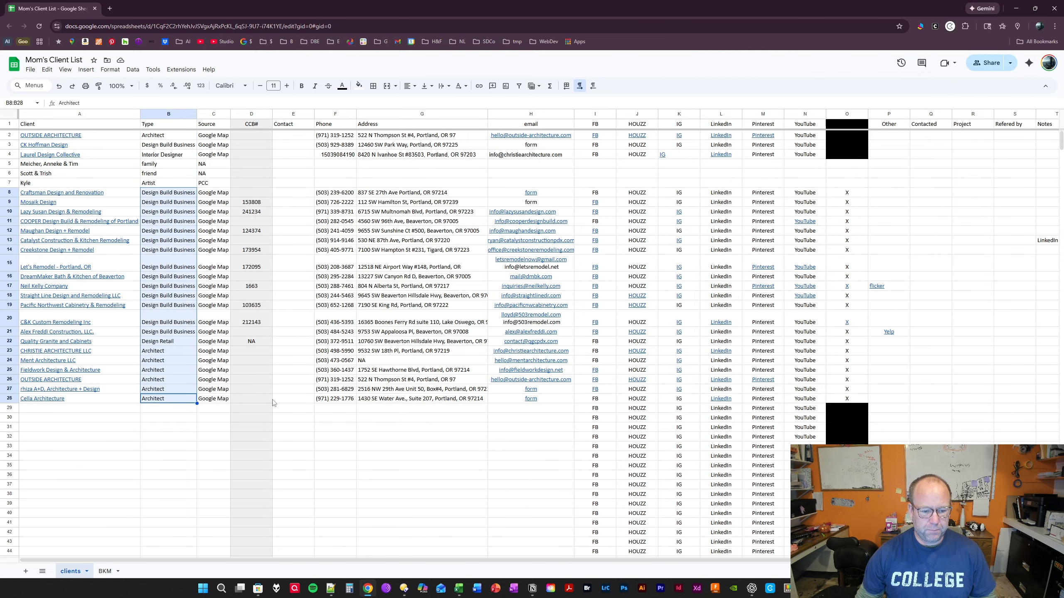
- Switch to the BKM sheet and read the task and notes for step 1, picking a place to look
click(106, 571)
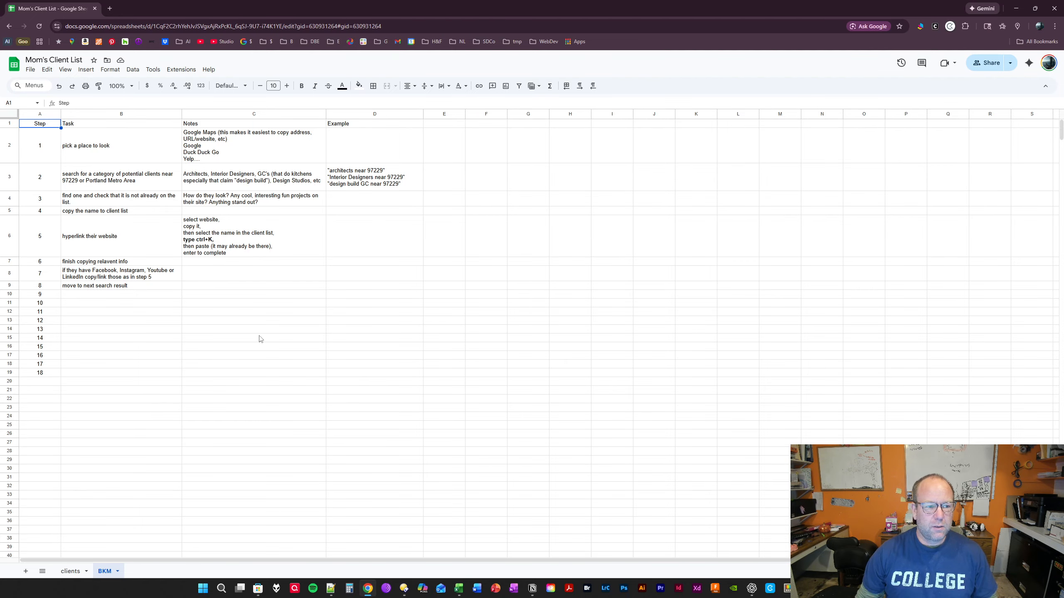
click(128, 153)
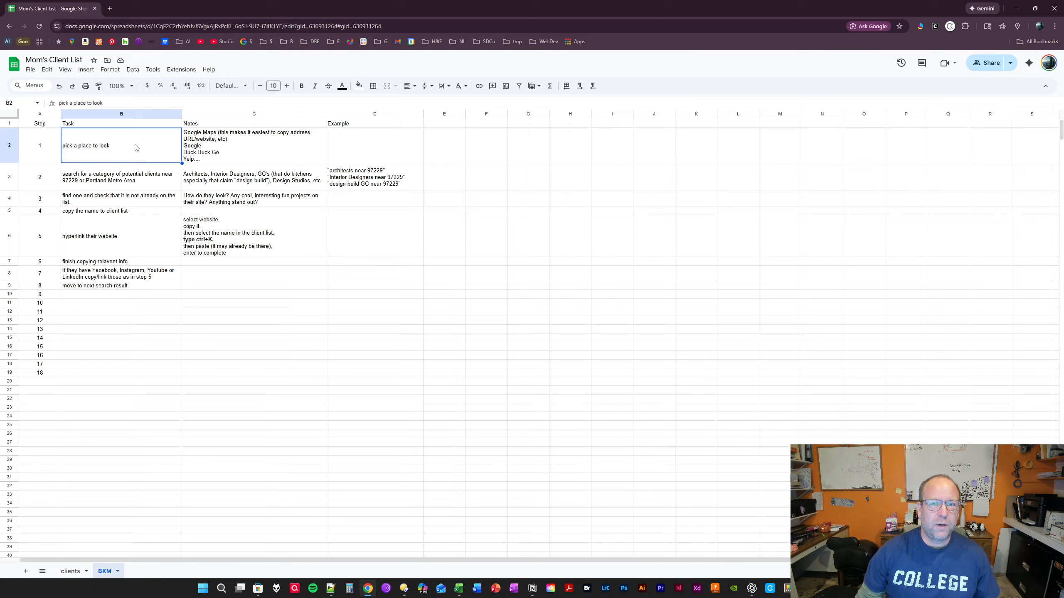
click(212, 147)
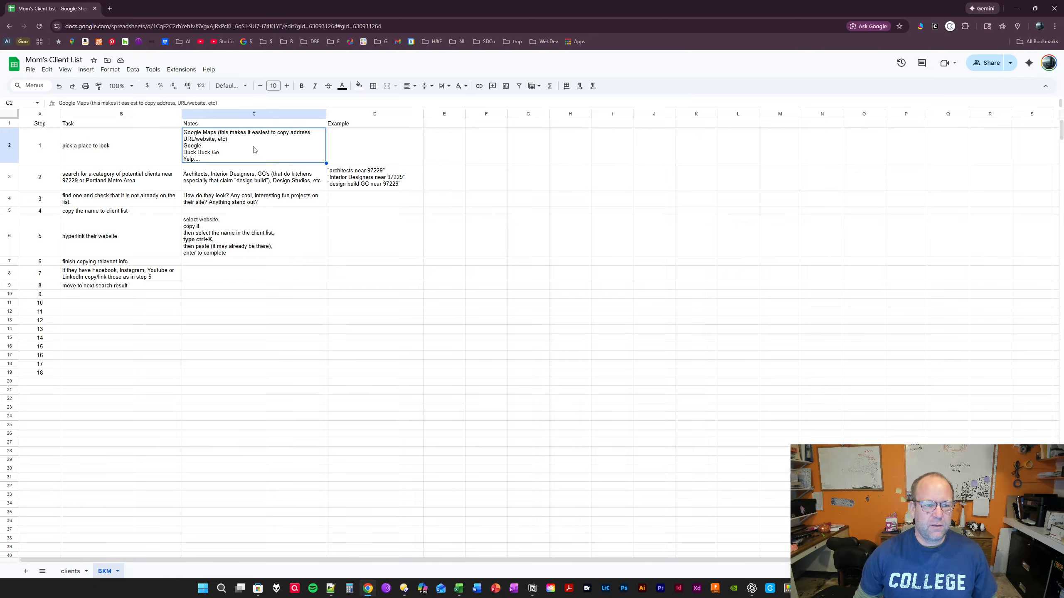
click(342, 168)
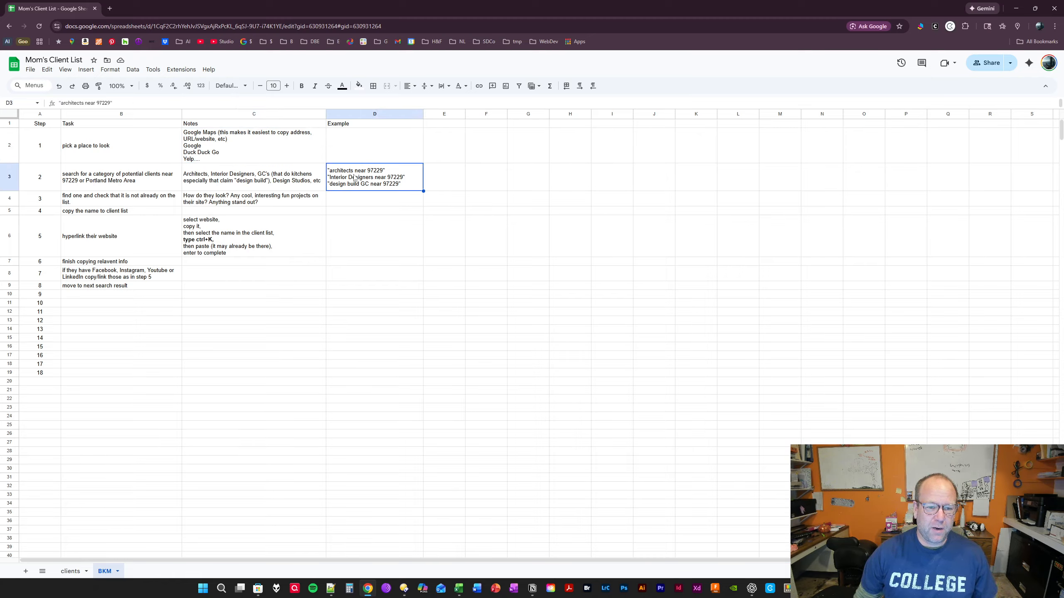
click(221, 137)
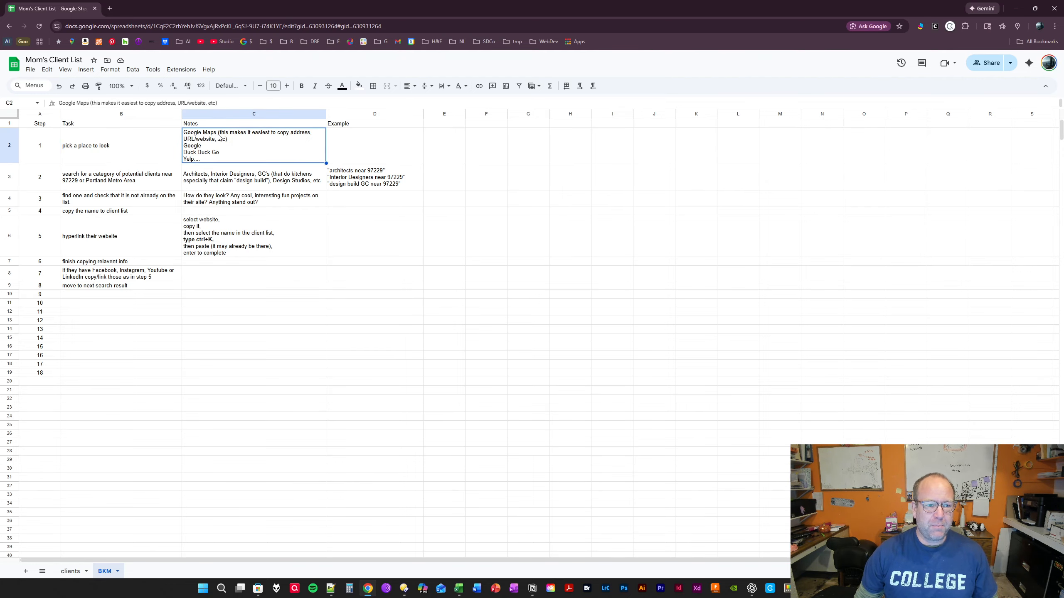
- Open Google Maps in a new browser tab
click(109, 8)
click(71, 41)
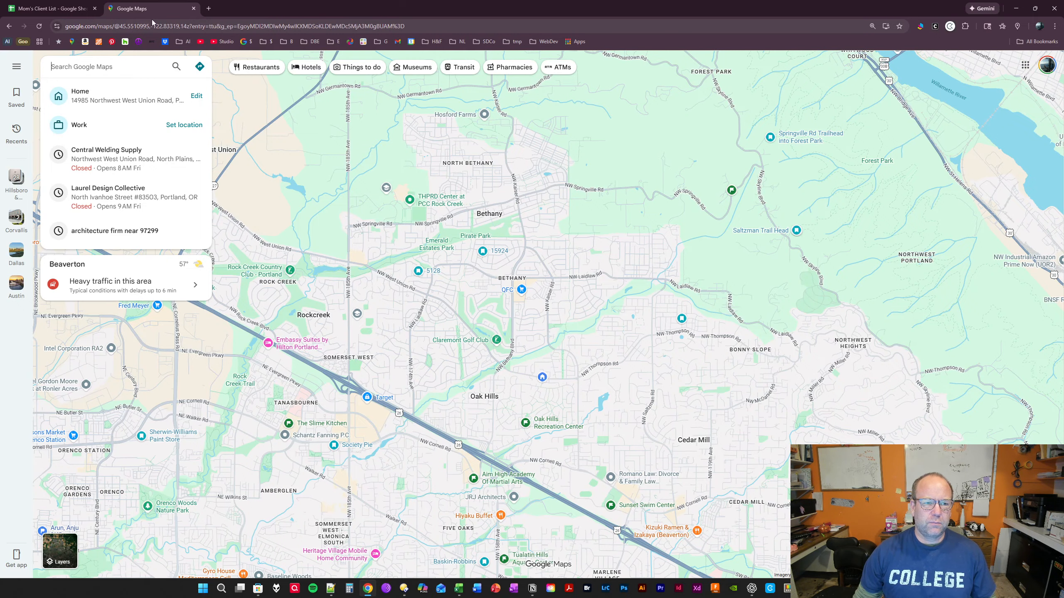
click(208, 9)
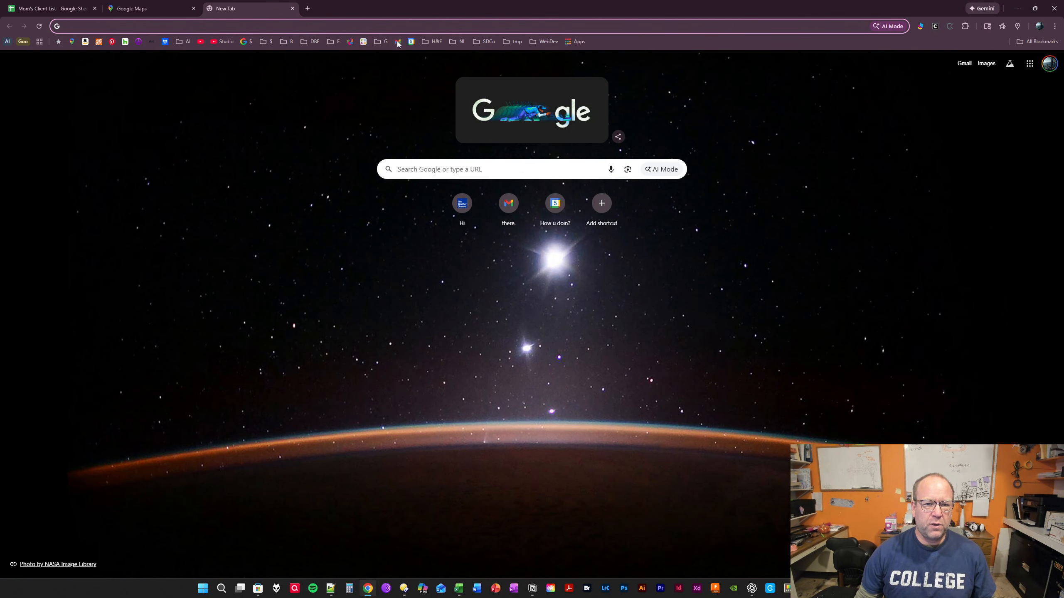
click(382, 41)
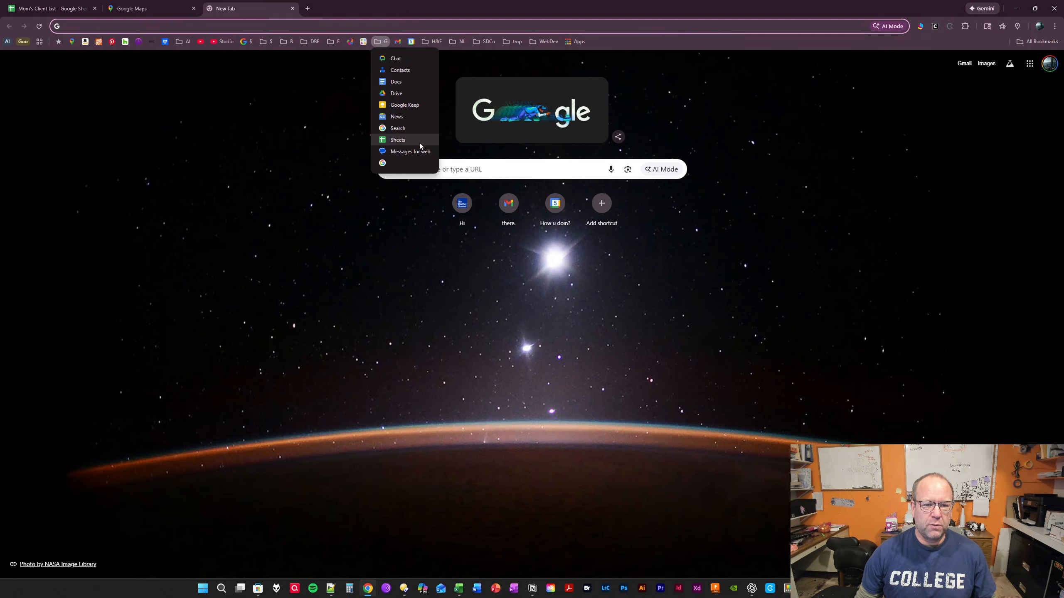
click(405, 163)
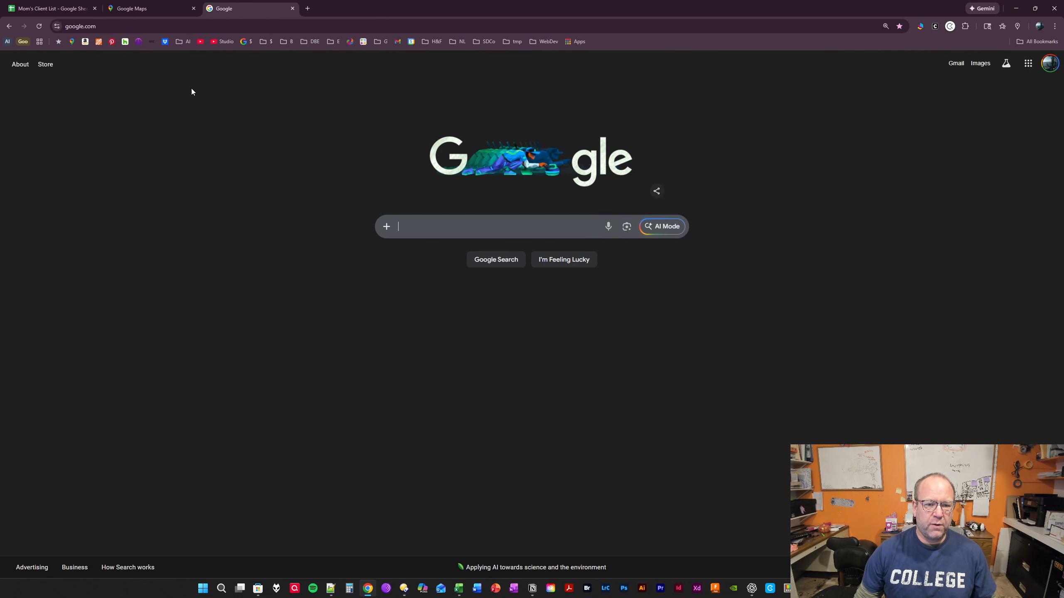
click(140, 10)
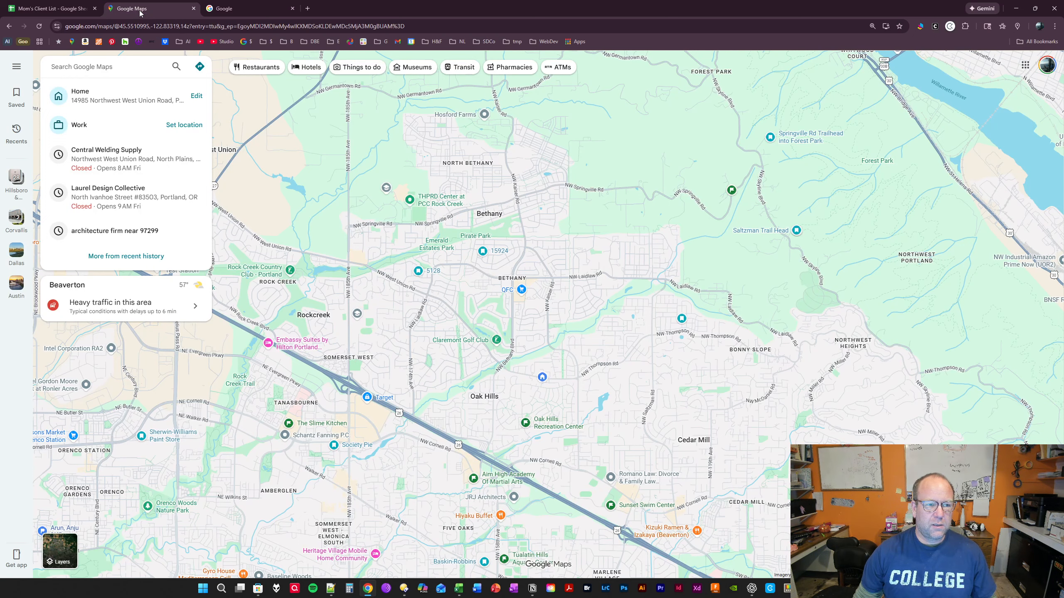
click(253, 9)
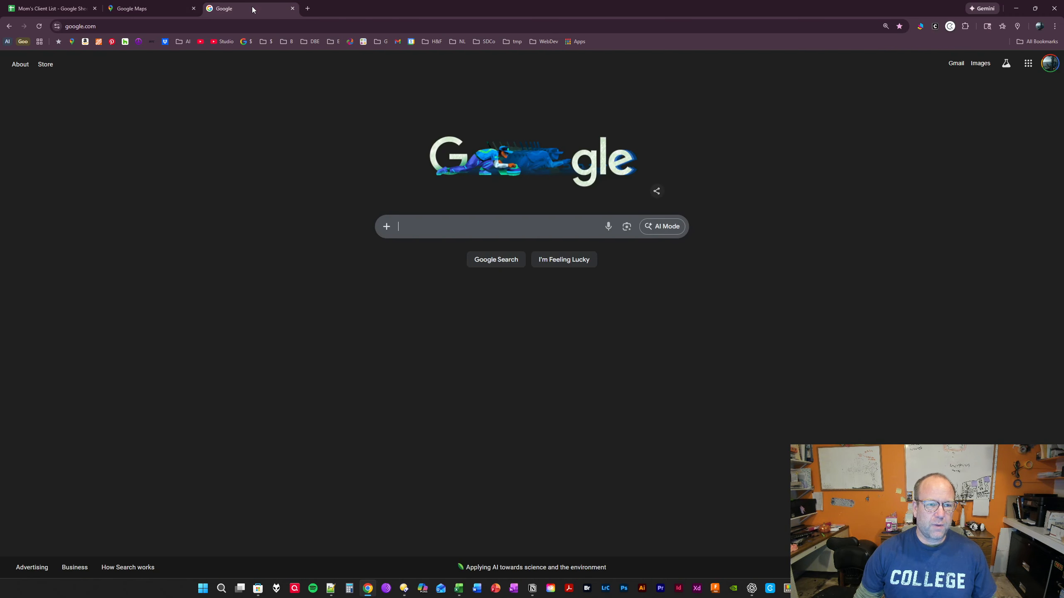
click(293, 8)
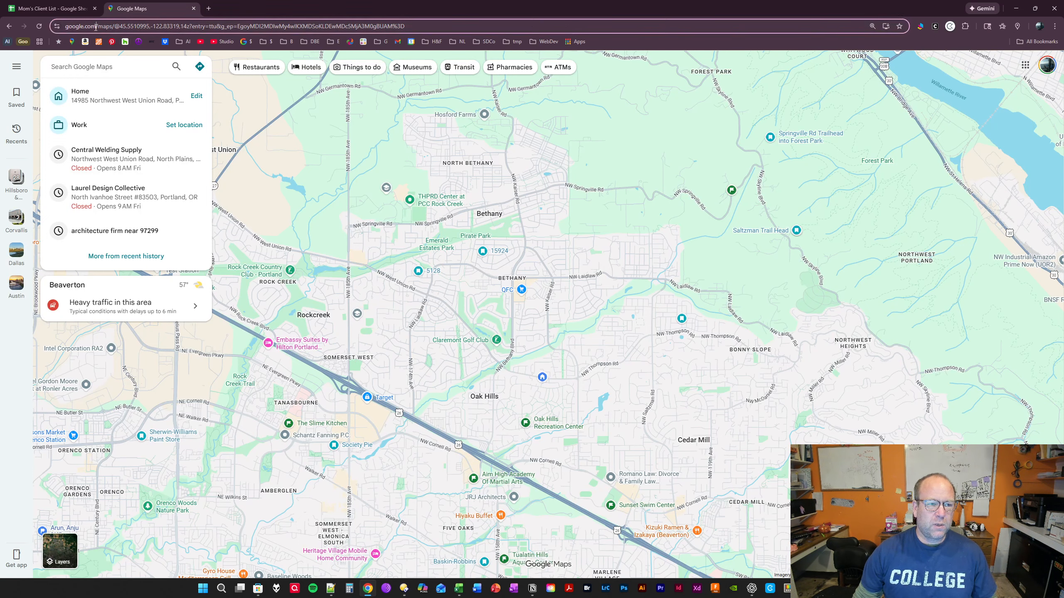
drag(129, 26, 463, 28)
key(BackSpace)
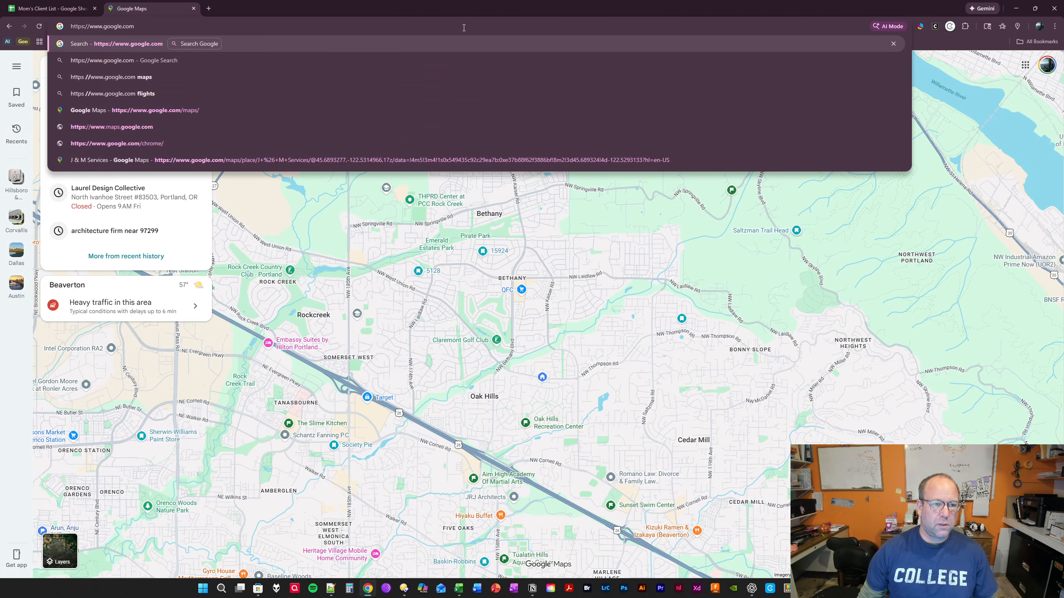
text(/)
text(maps)
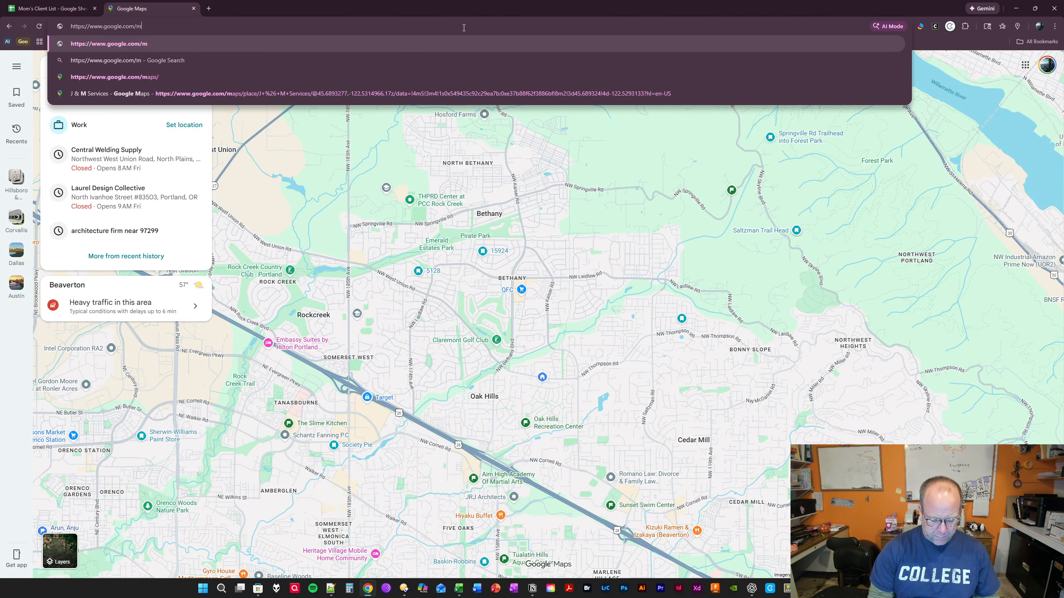
key(Return)
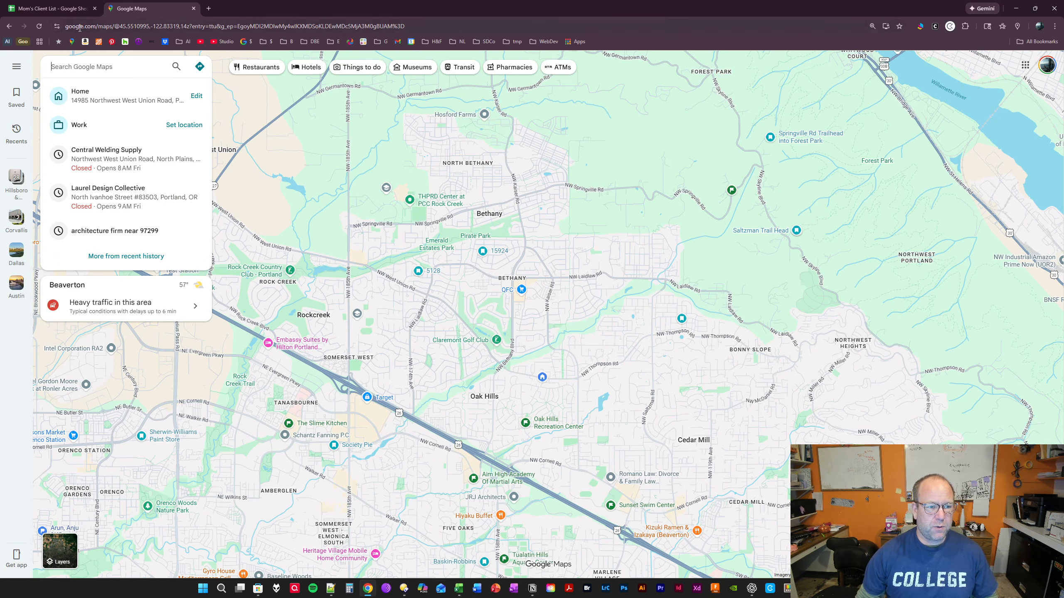
- Return to the BKM sheet and copy the phrase "architects near 97229" from the example for step 2
click(55, 9)
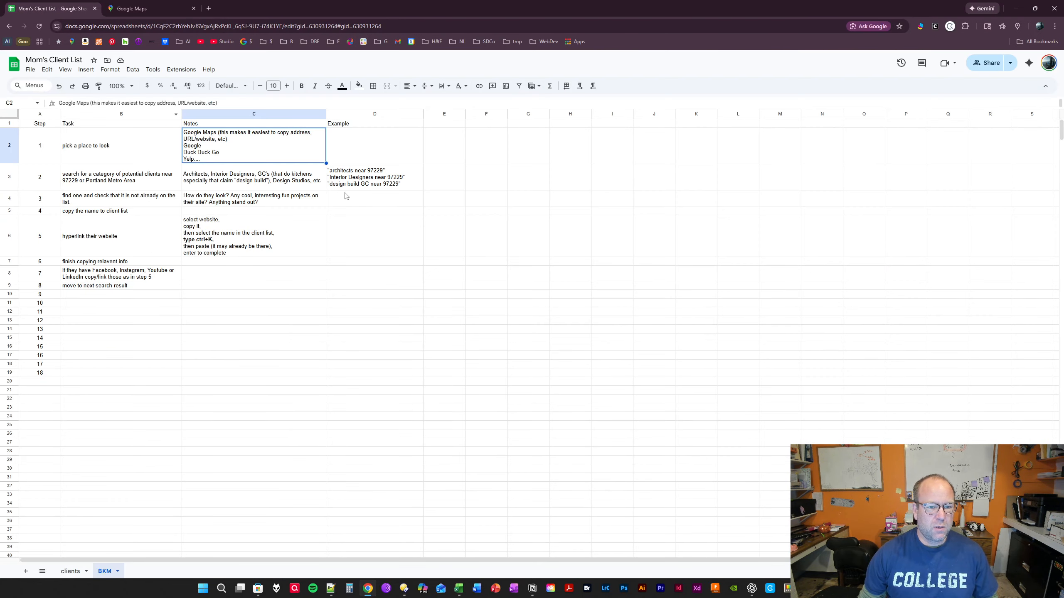
click(261, 187)
click(351, 176)
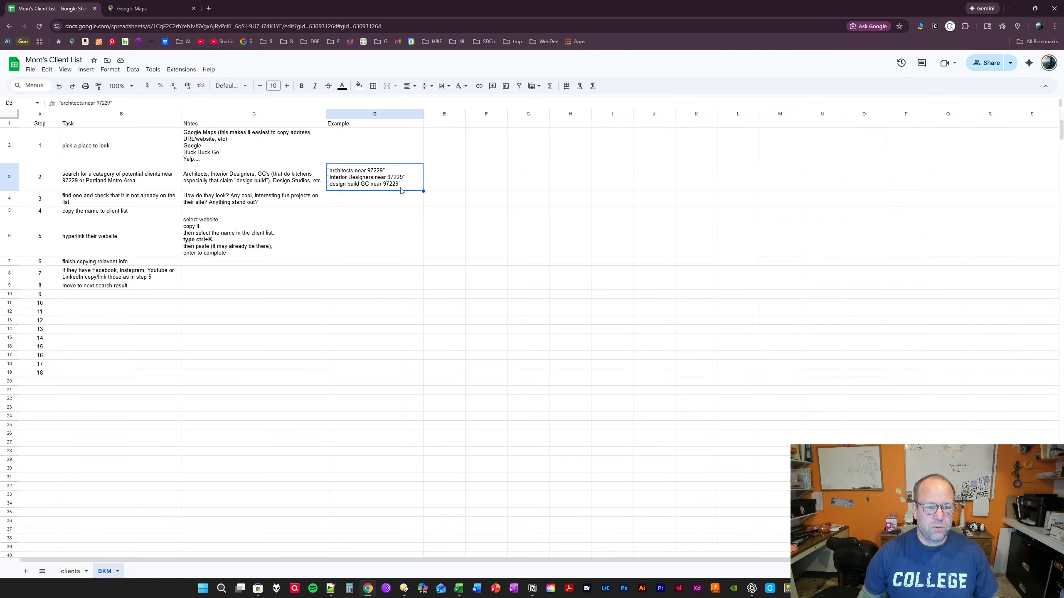
double_click(351, 173)
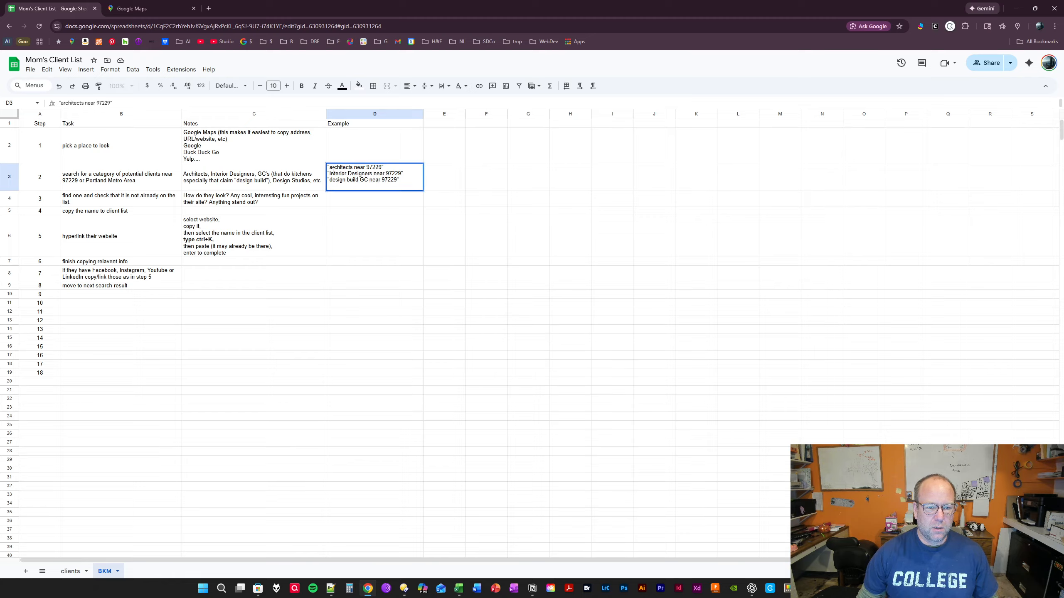
drag(331, 169, 382, 168)
key(ctrl+c)
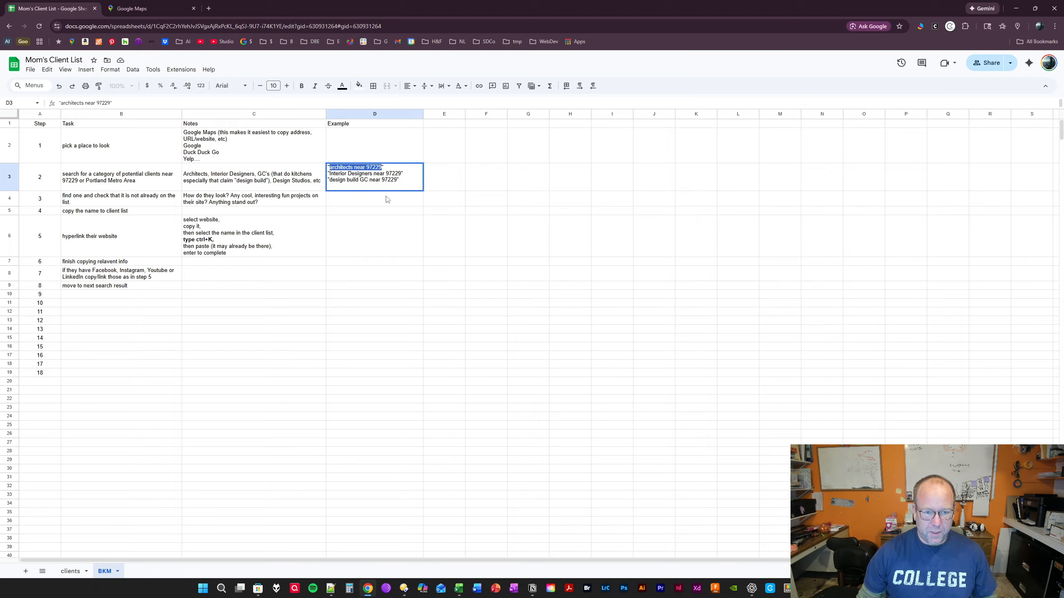
click(407, 229)
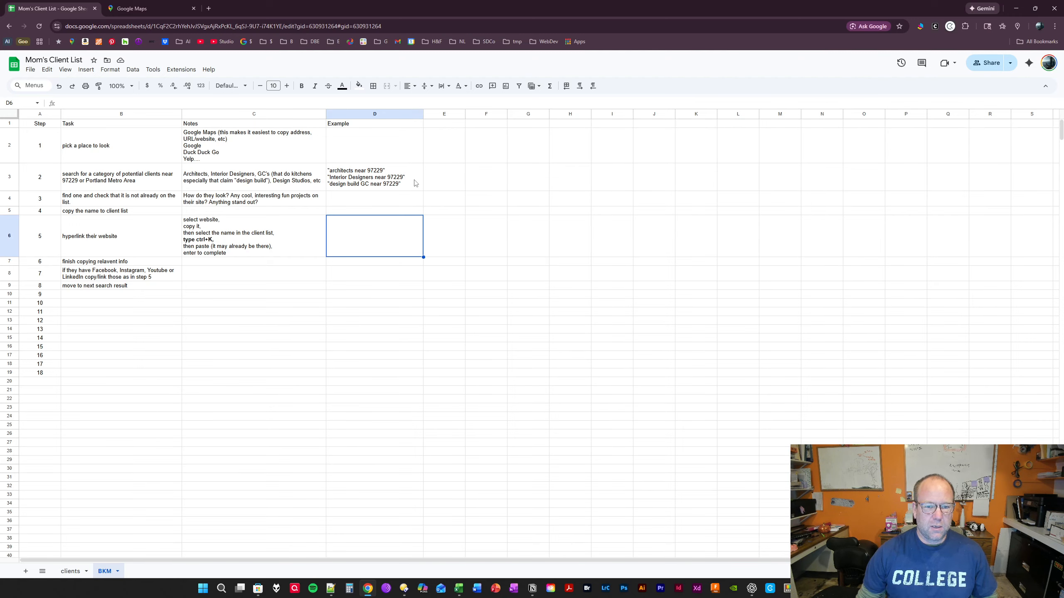
- Add the note "copy = ctrl+c" in cell E3, beside the search examples for step 2
click(437, 184)
text(copy = ctrl+c)
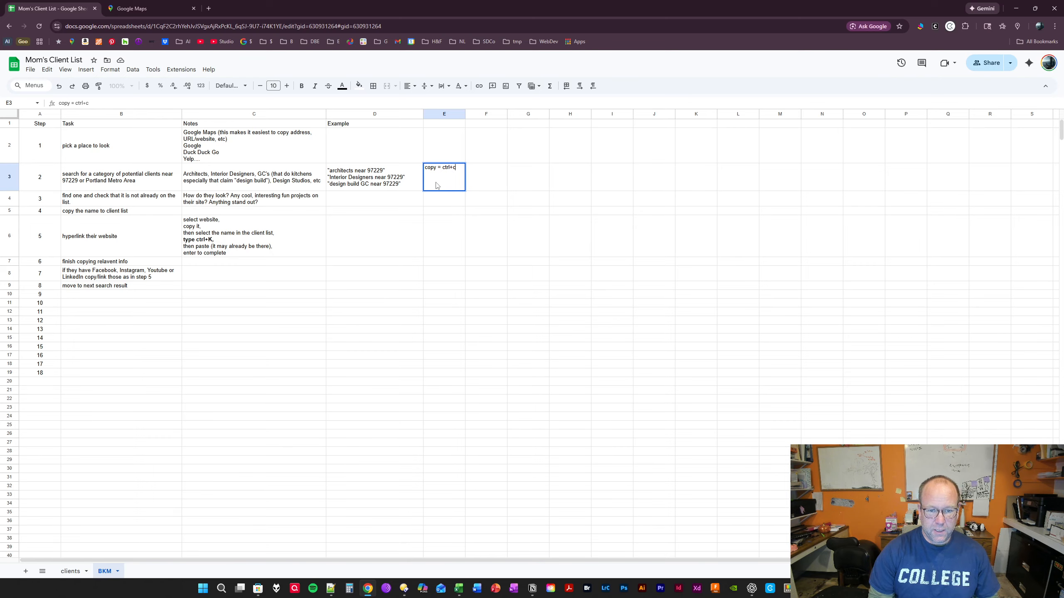
key(Return)
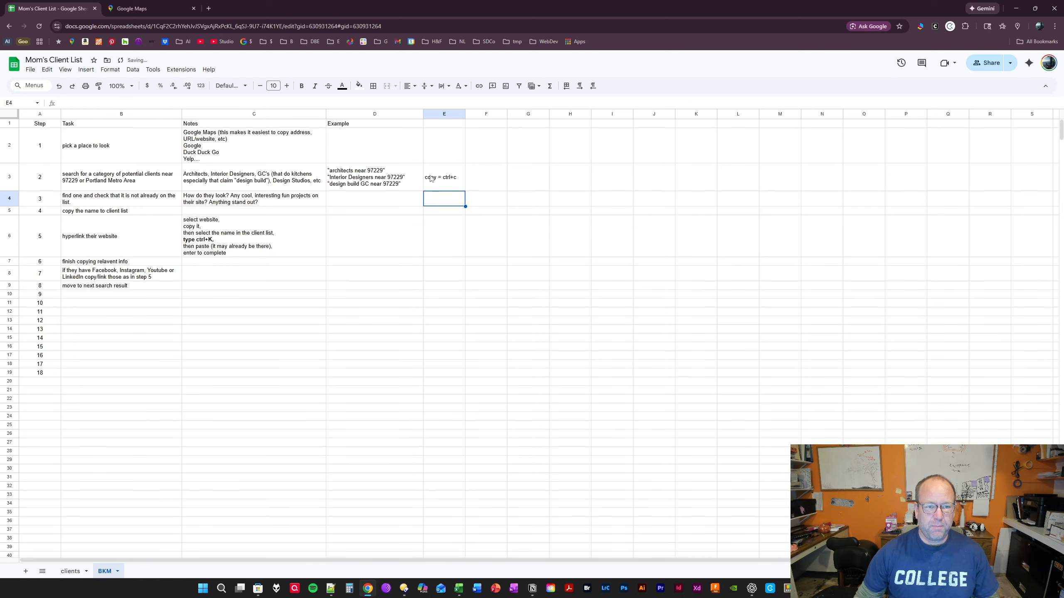
- Search Google Maps for "architects near 97229" and look through the list of results
click(151, 9)
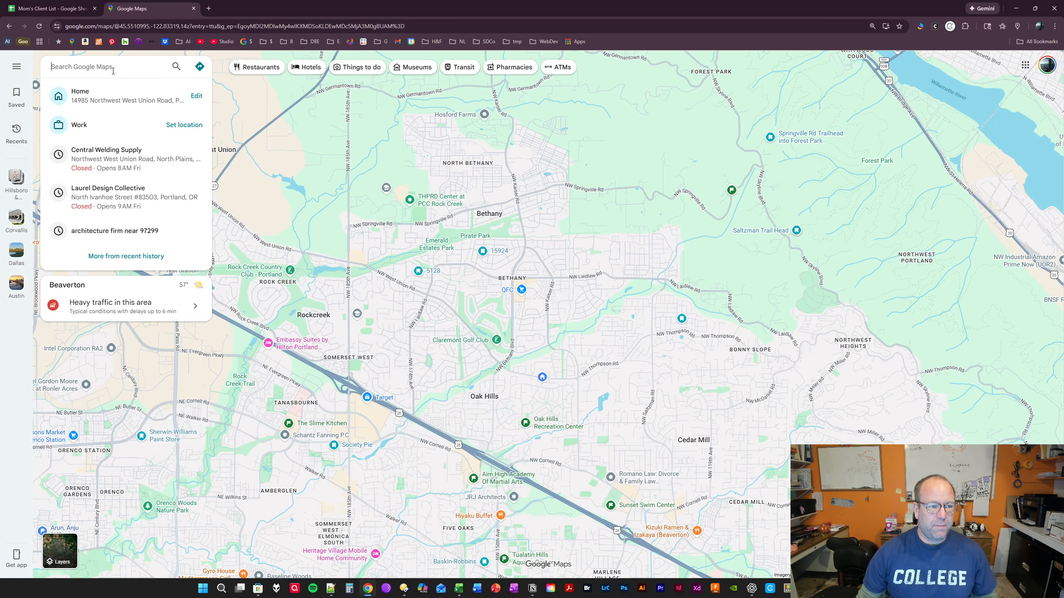
key(ctrl+v)
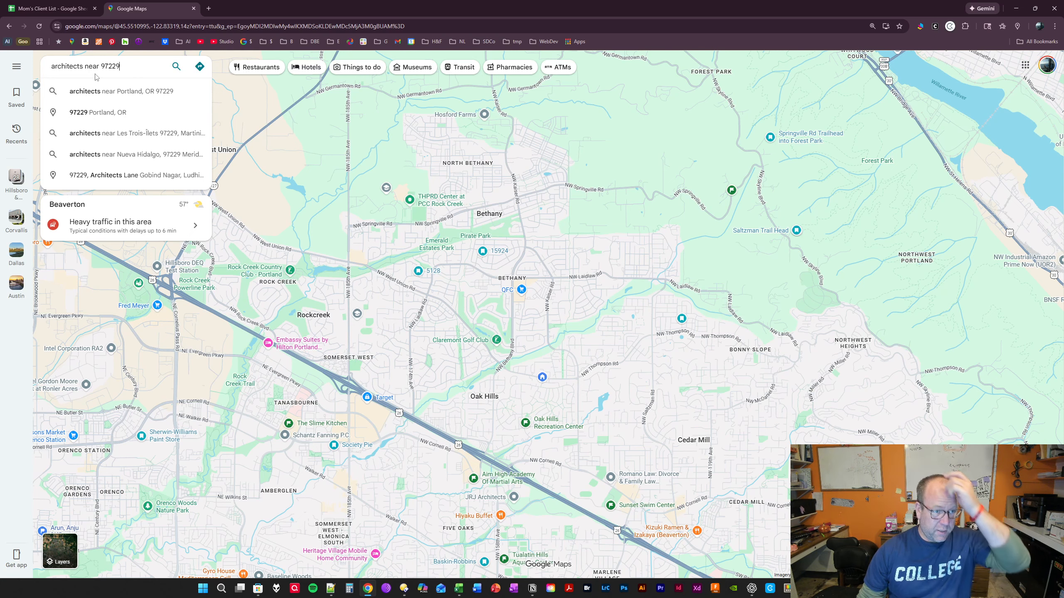
click(176, 68)
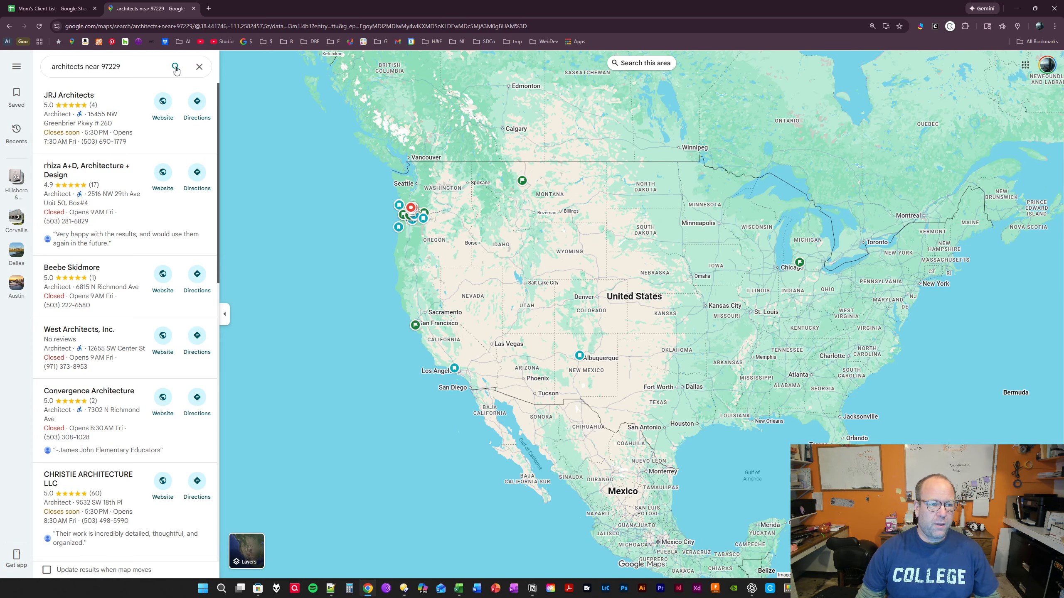
scroll(138, 173, down, 15)
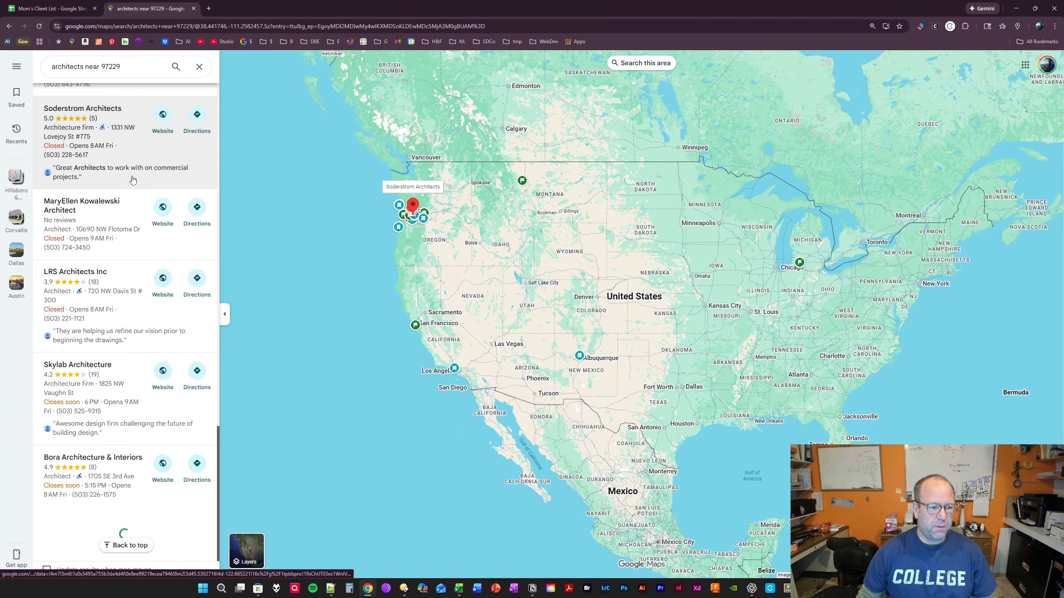
scroll(138, 174, down, 10)
scroll(138, 225, up, 20)
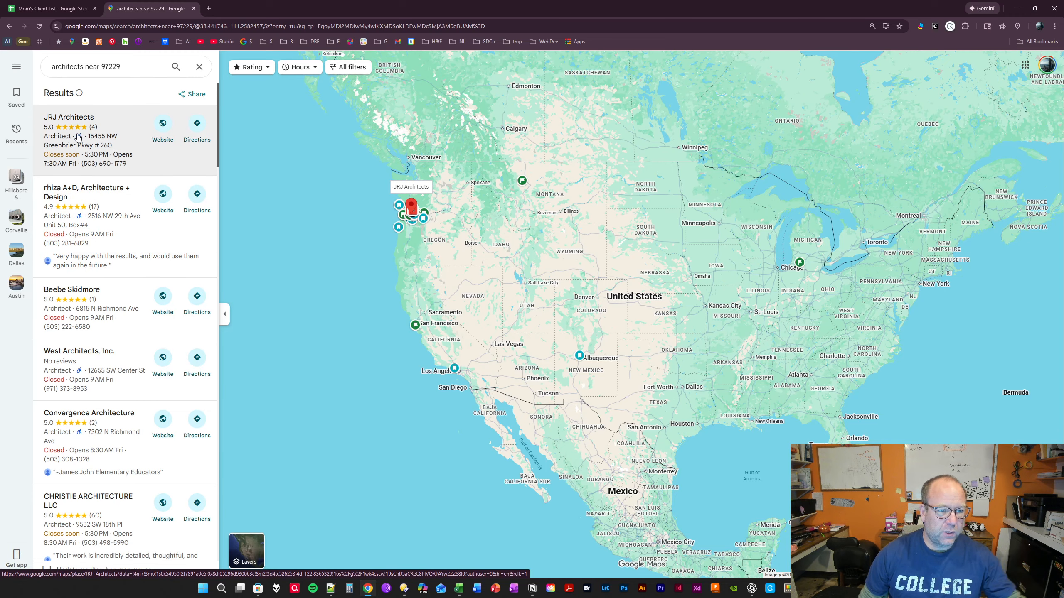
- Check the clients sheet of Mom's Client List for JRJ Architects and select the first empty client cell, A29
click(50, 8)
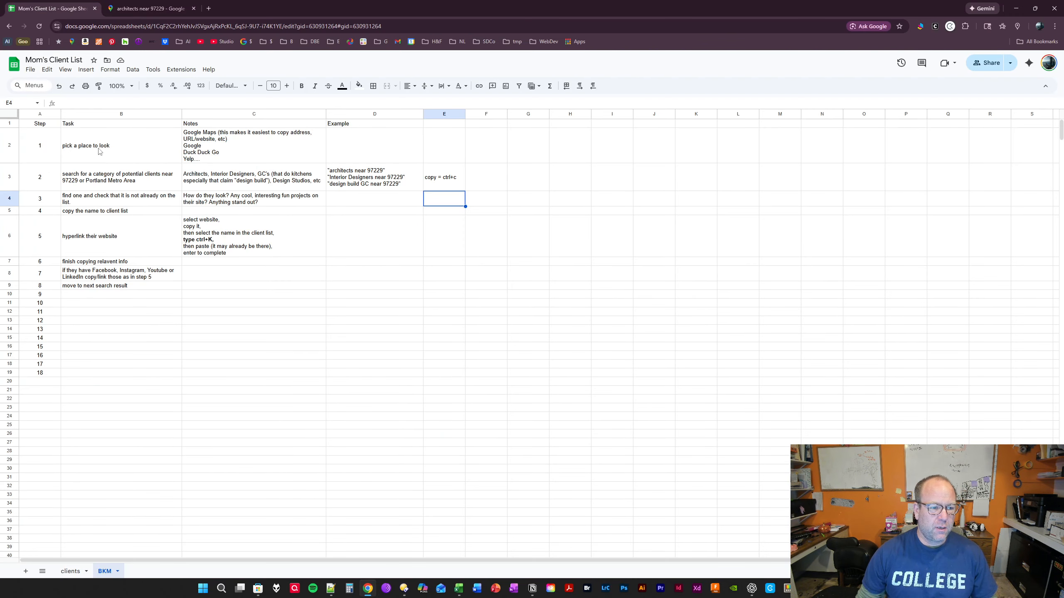
click(77, 572)
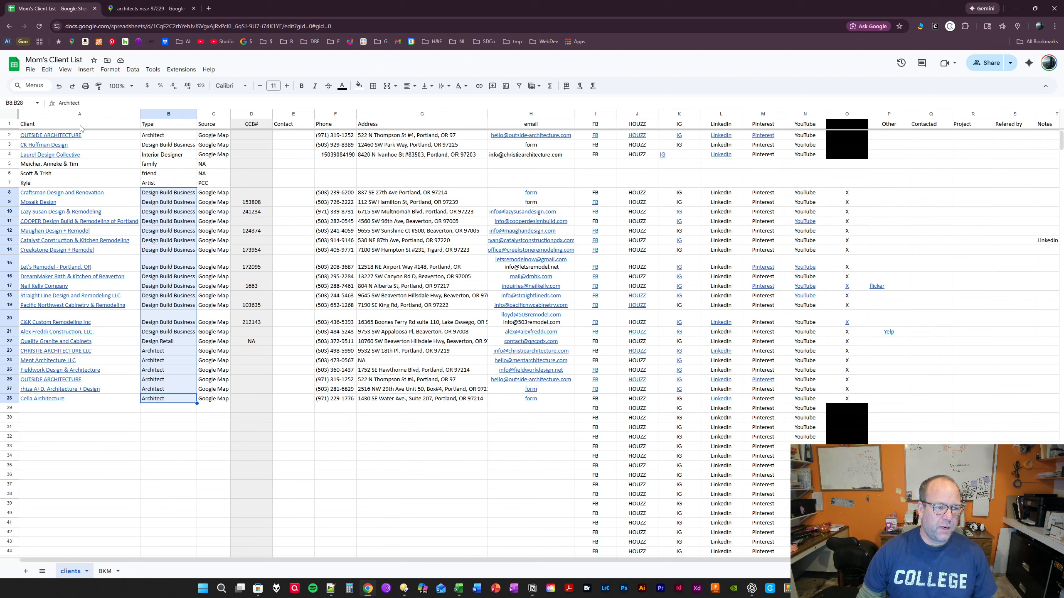
click(276, 146)
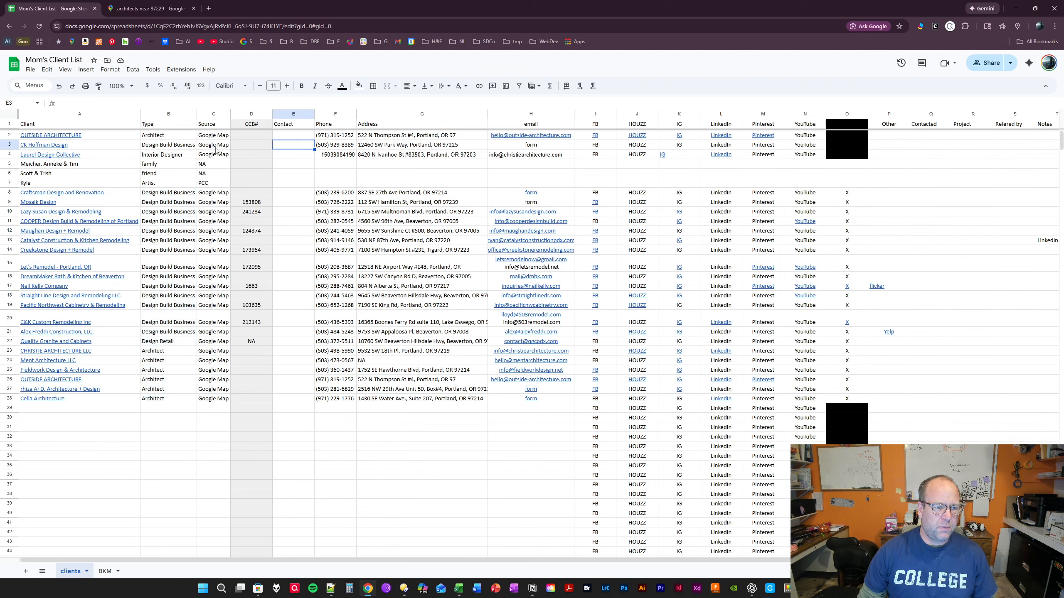
click(9, 124)
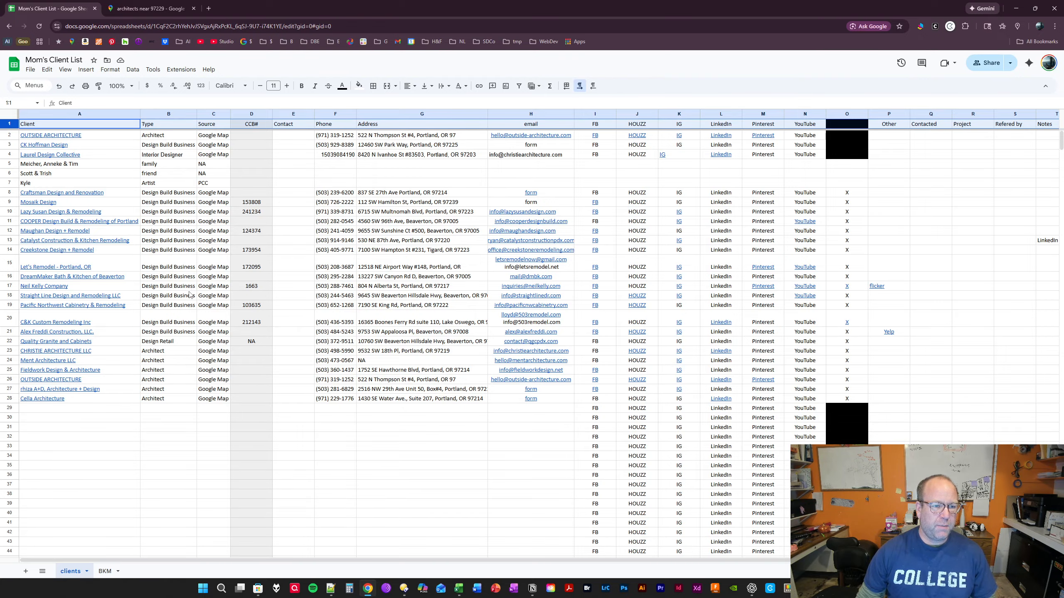
click(100, 436)
click(74, 409)
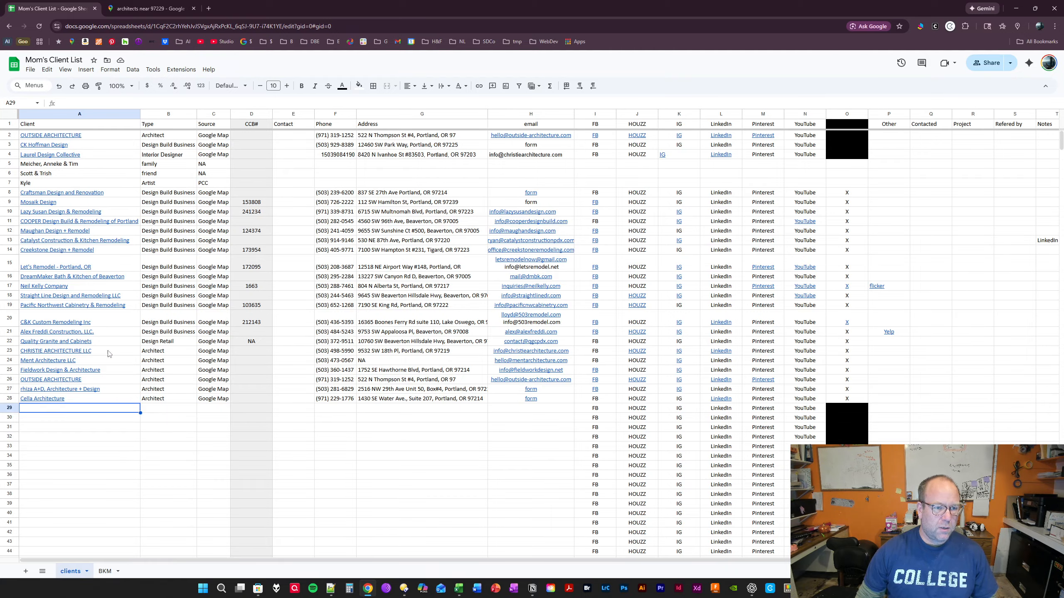
- Open the JRJ Architects listing in the Google Maps results and view its location in the Portland area
click(151, 8)
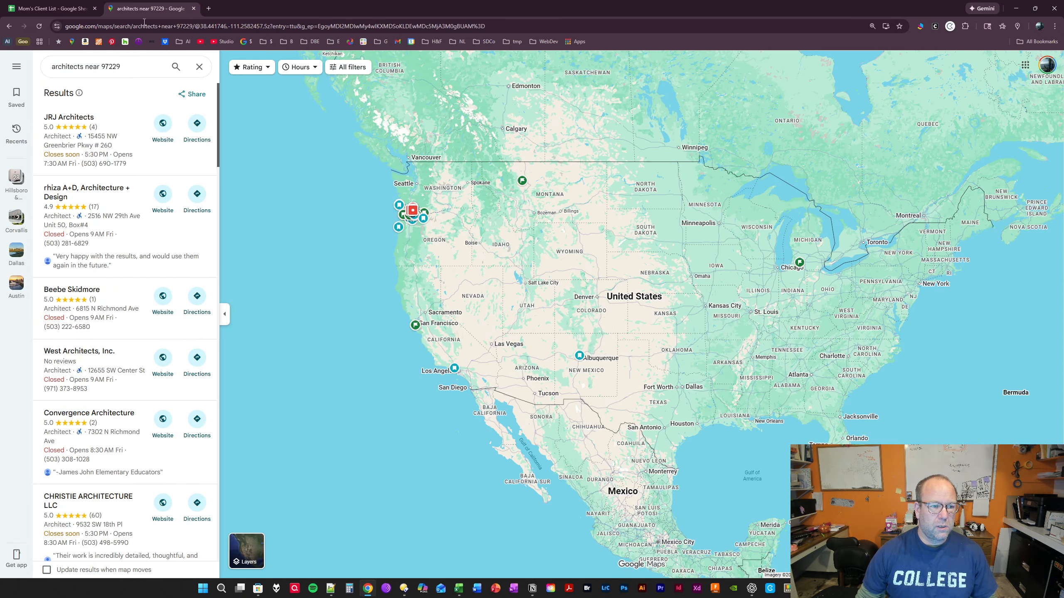
click(106, 149)
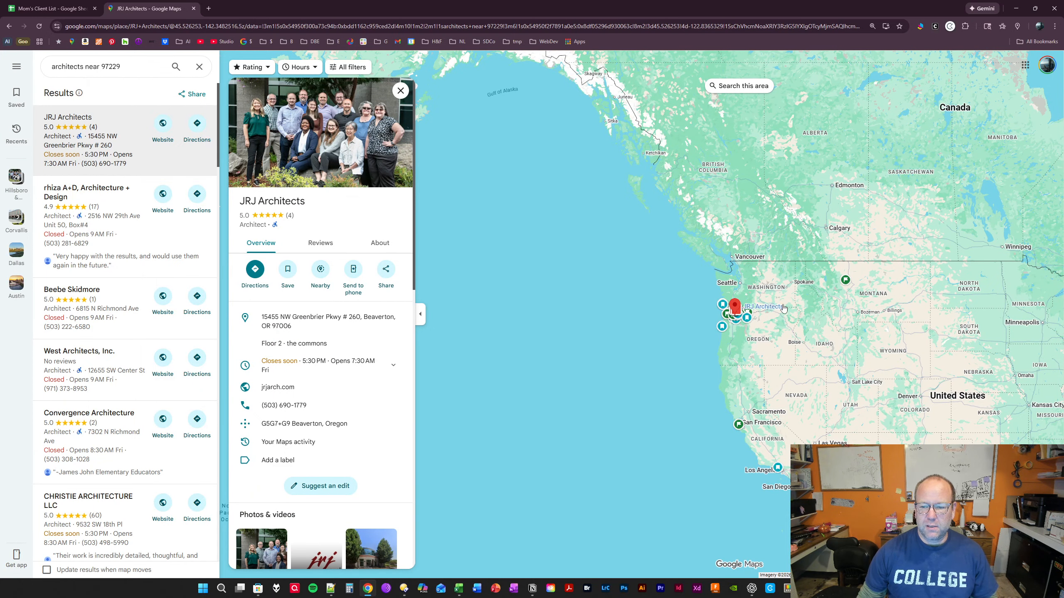
scroll(735, 310, up, 5)
scroll(565, 246, up, 8)
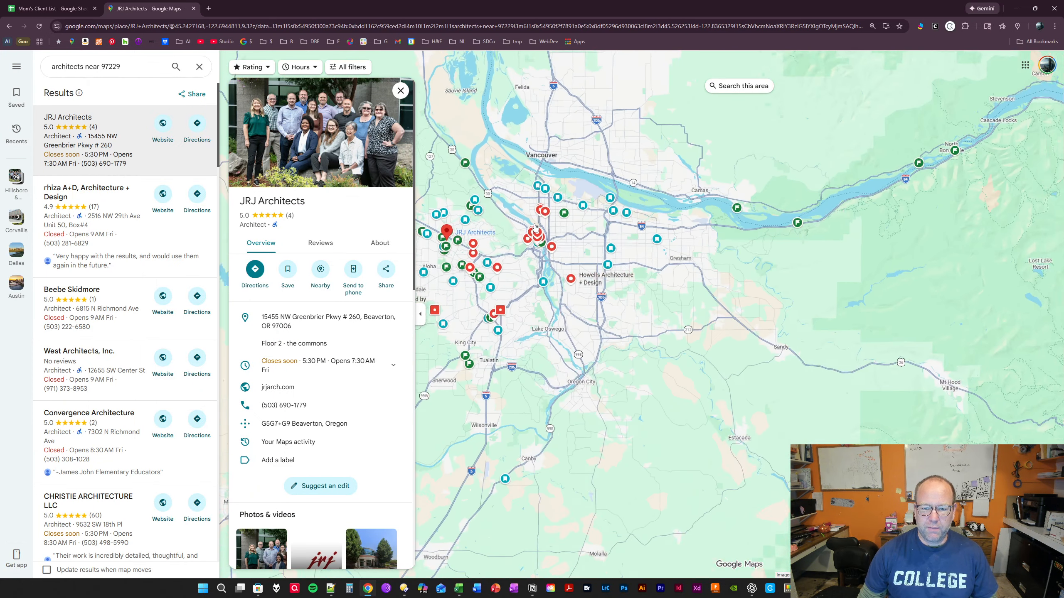
scroll(667, 252, up, 3)
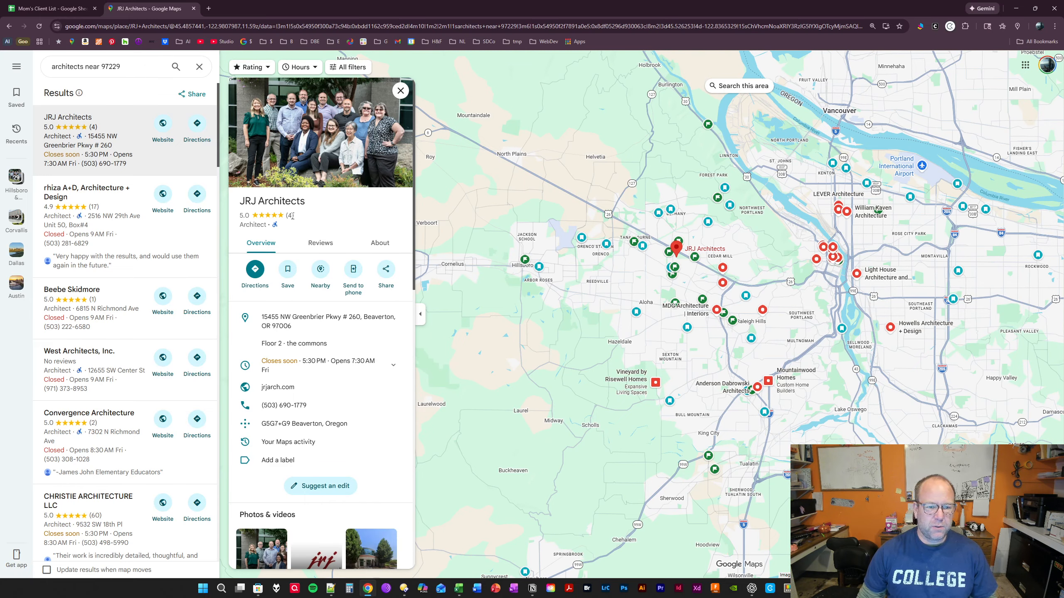
- Copy the name JRJ Architects from its Google Maps listing into cell A29 of the clients sheet
drag(306, 202, 238, 204)
key(ctrl+c)
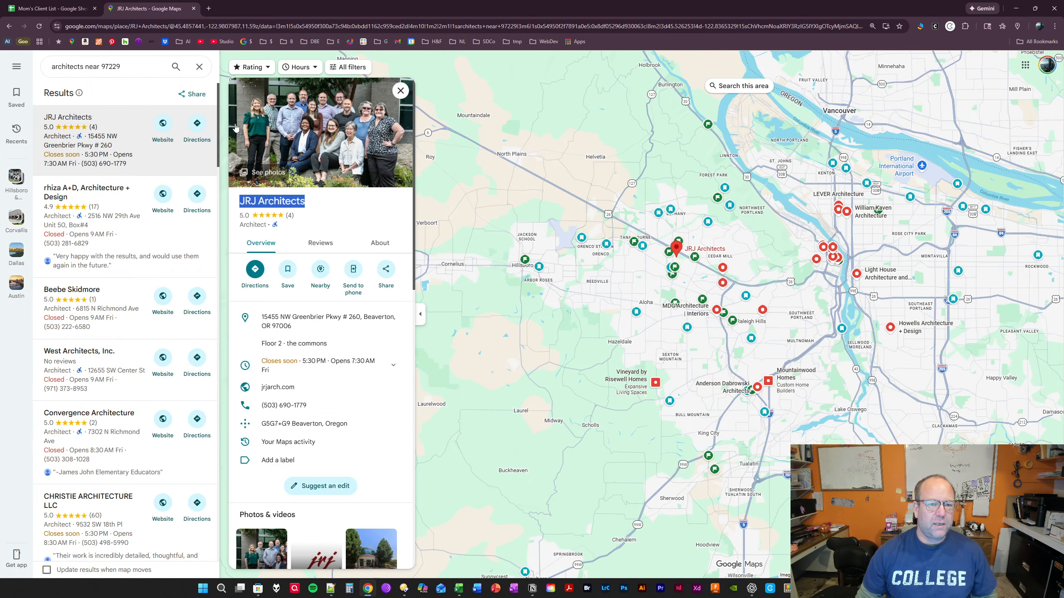
click(56, 13)
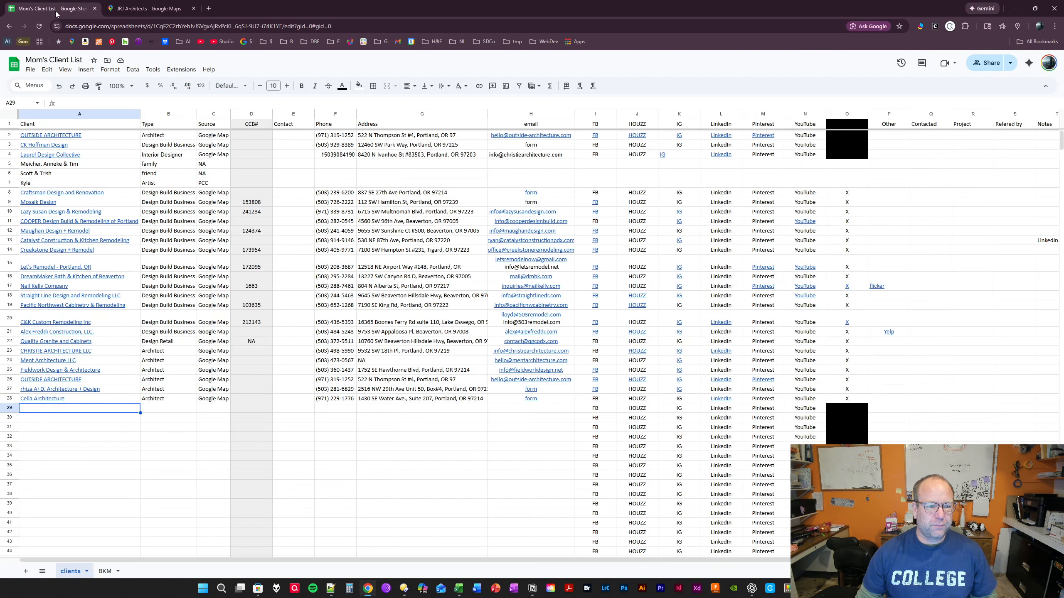
double_click(59, 409)
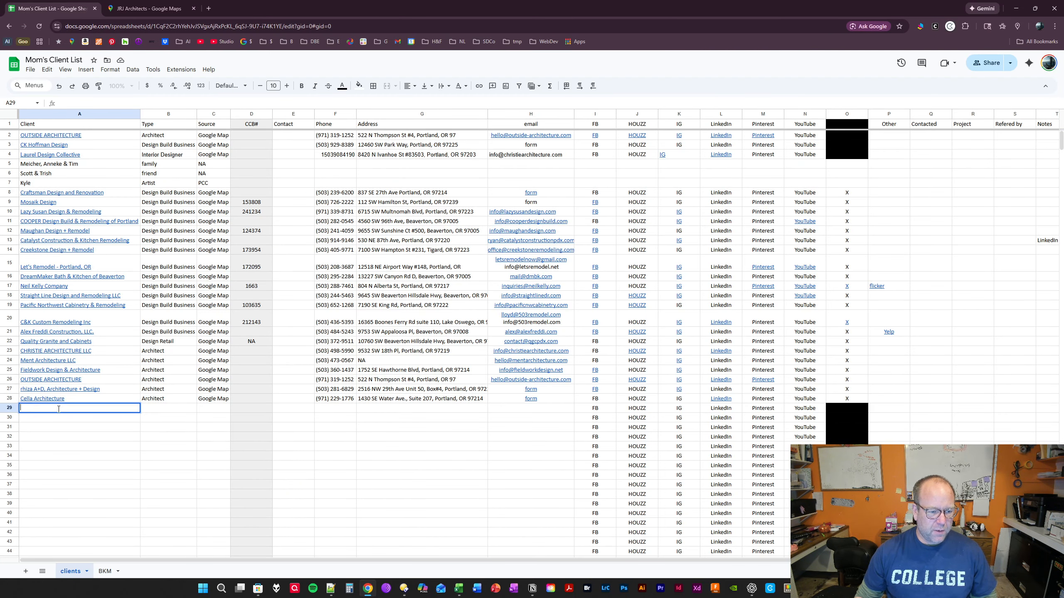
key(ctrl+v)
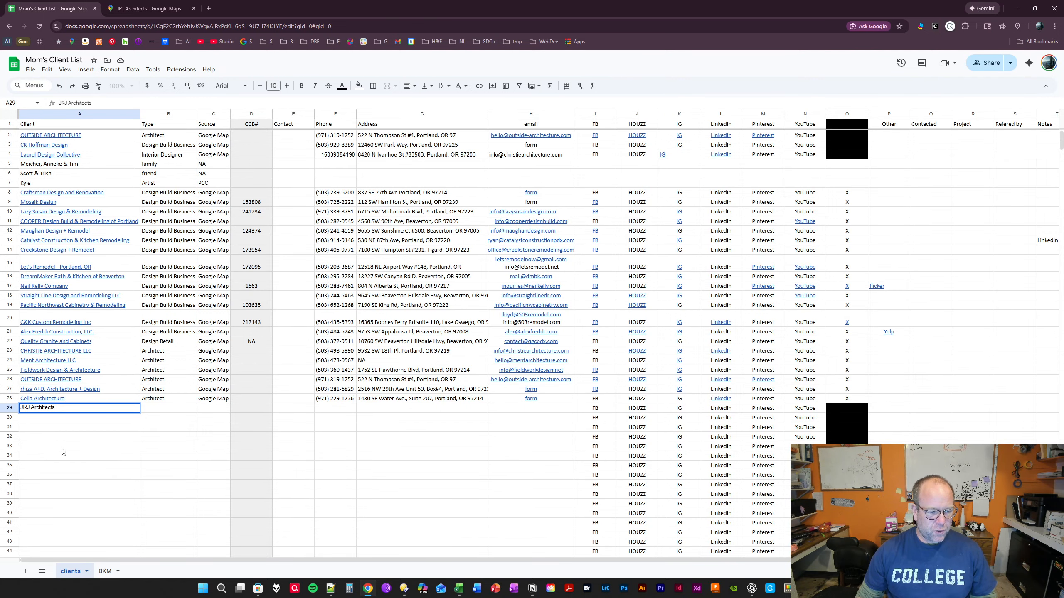
click(62, 449)
- Enter the temporary note "ctrl+v = paste" in cell A31 and clear it again
click(75, 427)
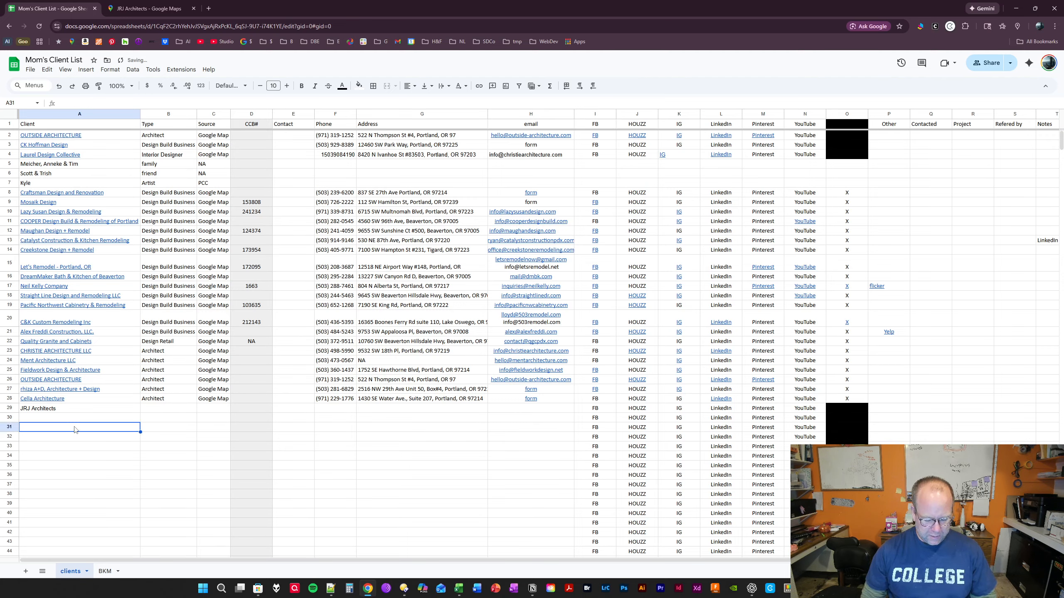
text(ctrl+)
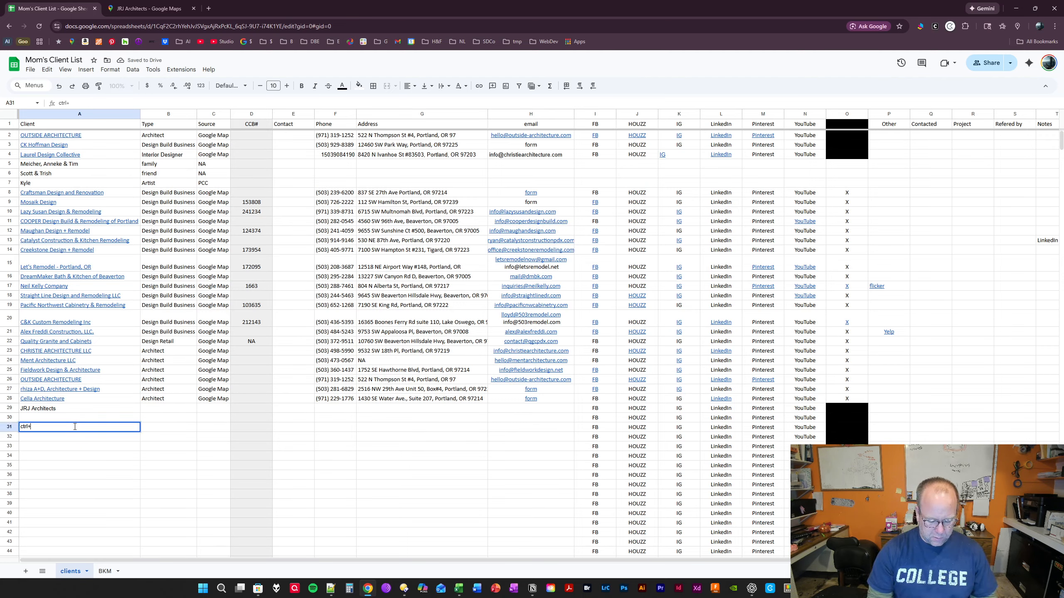
text(v =)
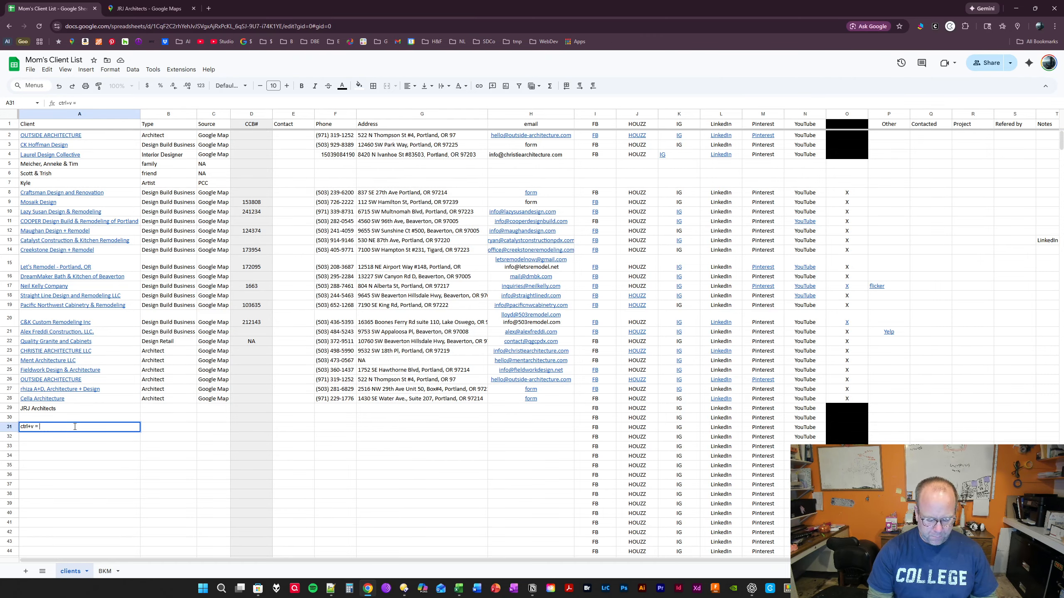
text( paste)
key(Return)
click(76, 429)
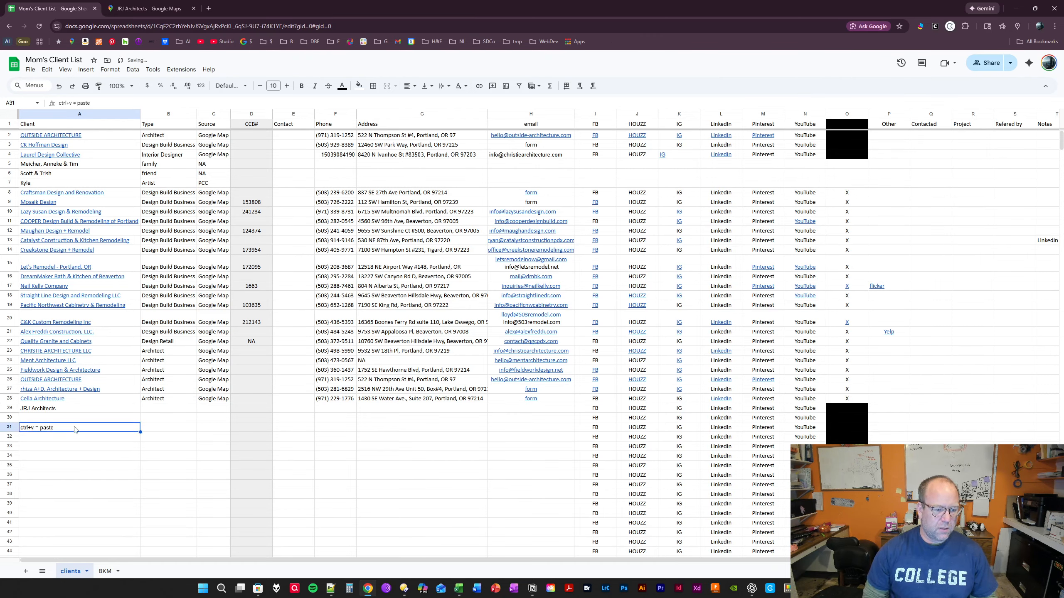
key(Delete)
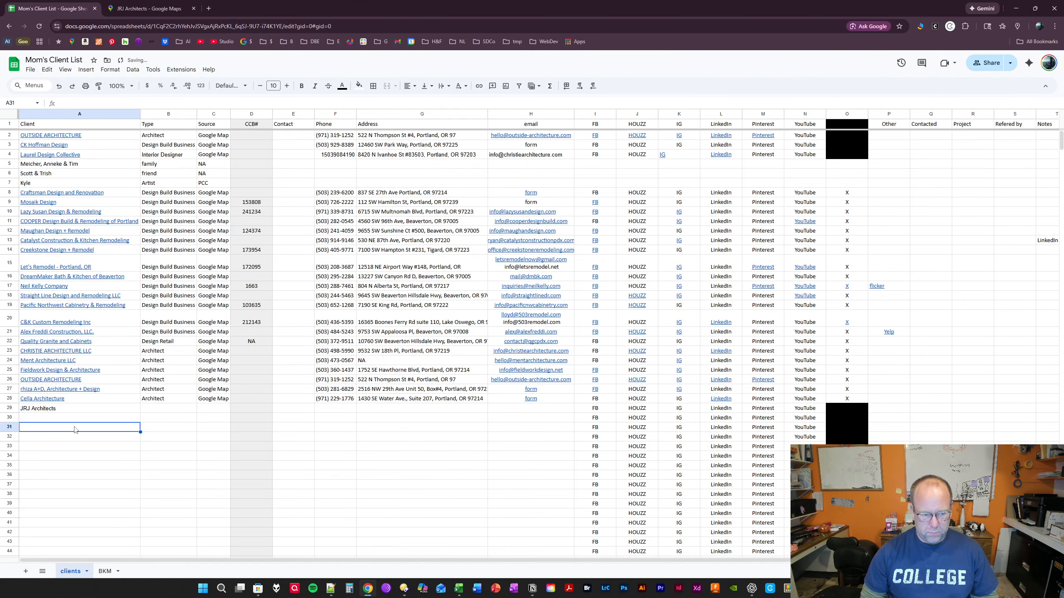
- Open the JRJ Architects website from its Google Maps listing and browse the project images on the home page
click(134, 9)
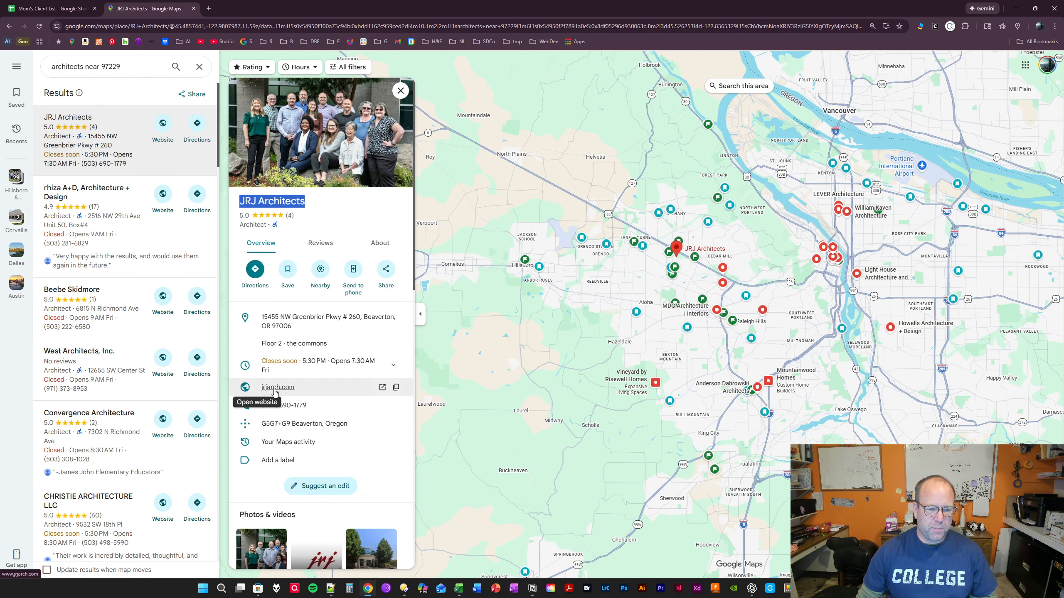
click(382, 388)
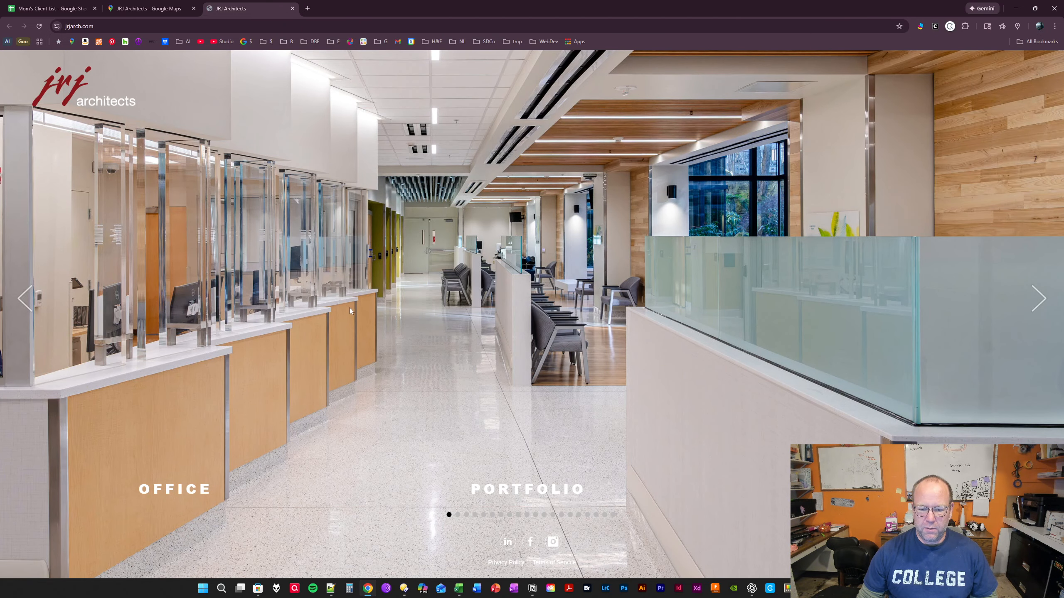
click(1038, 300)
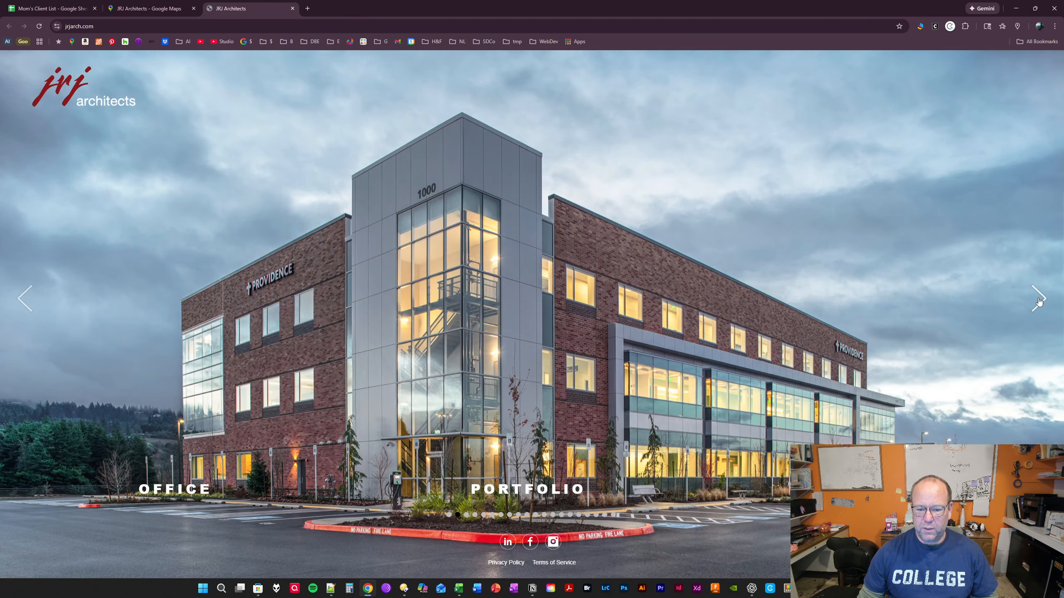
click(1038, 300)
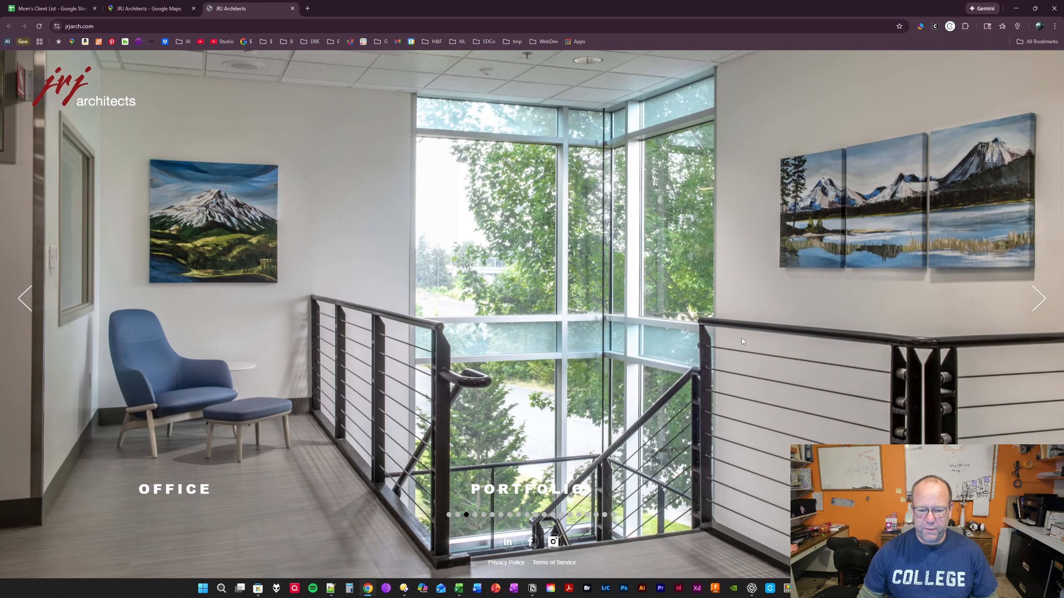
- Open the JRJ Architects LinkedIn page from the website, review it, and return to the firm's website
click(507, 543)
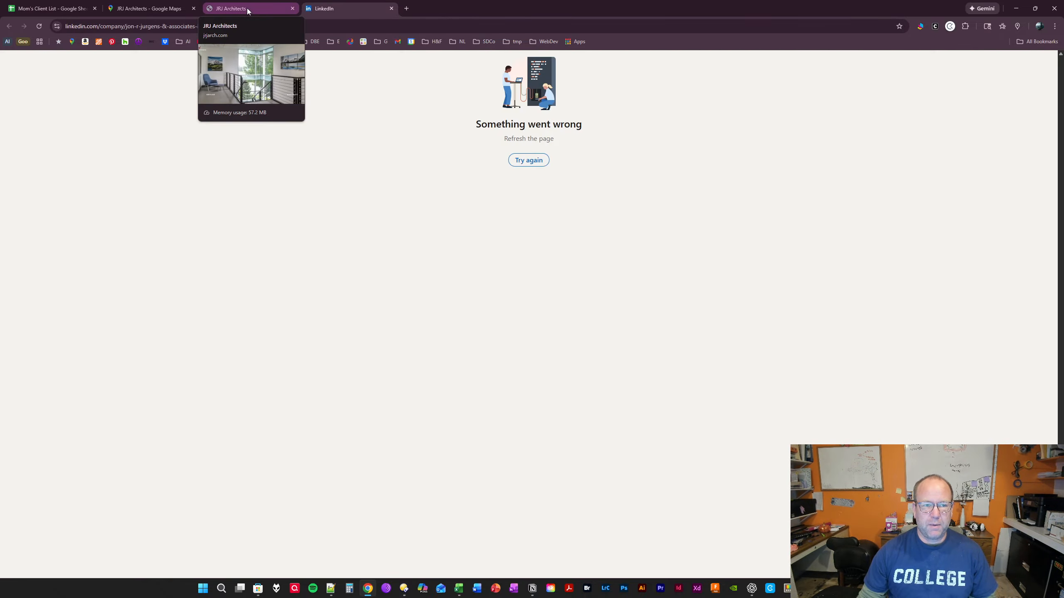
click(529, 161)
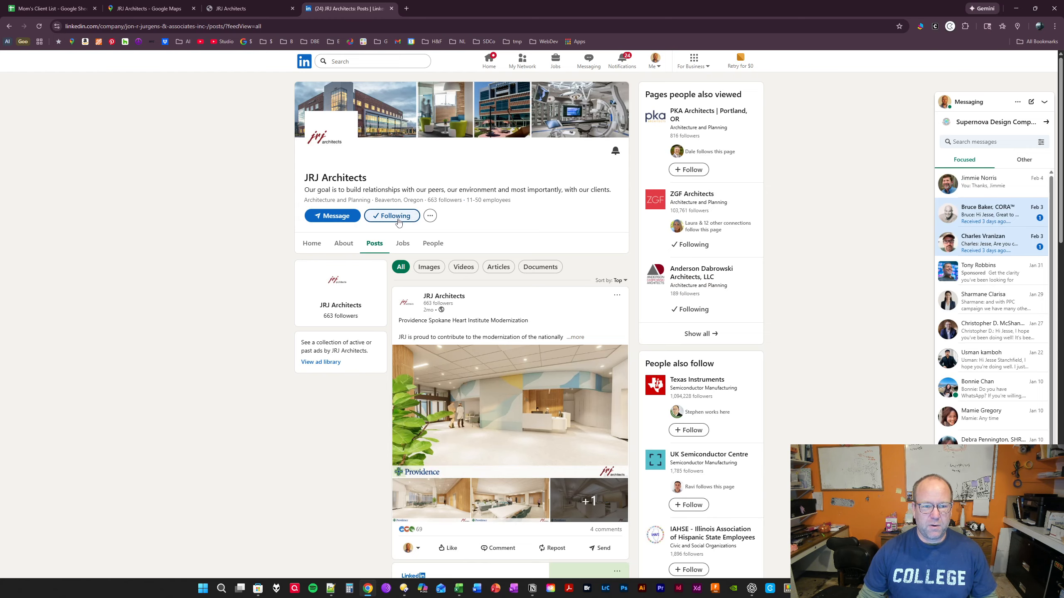
click(263, 17)
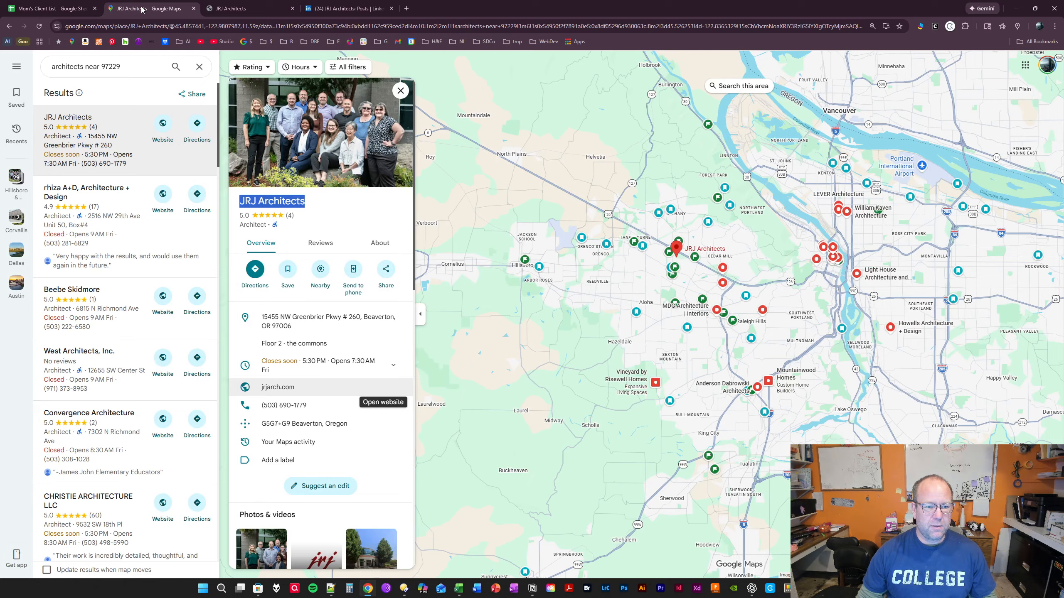
click(147, 8)
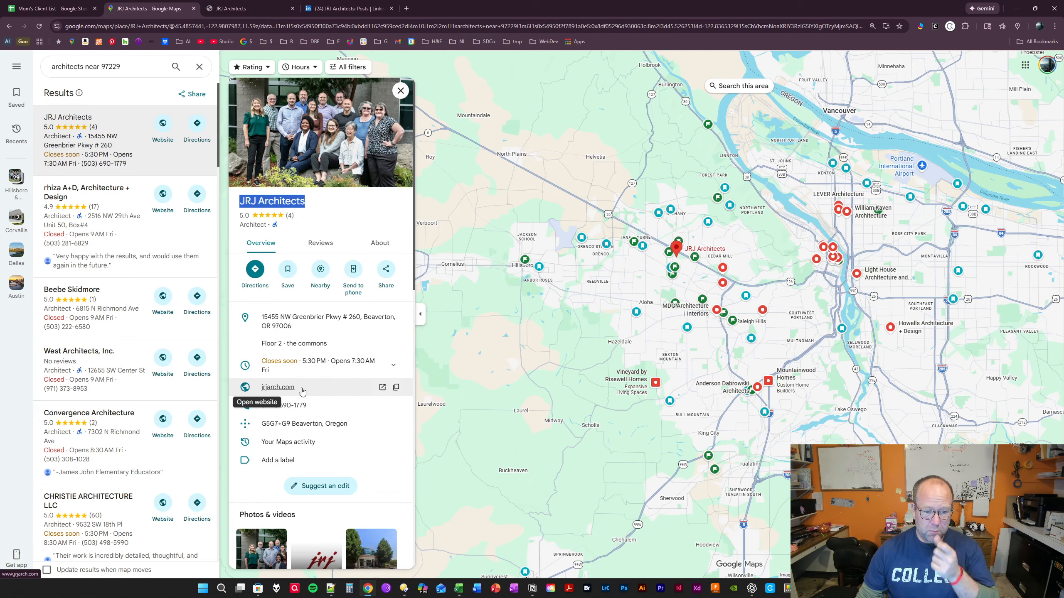
click(396, 387)
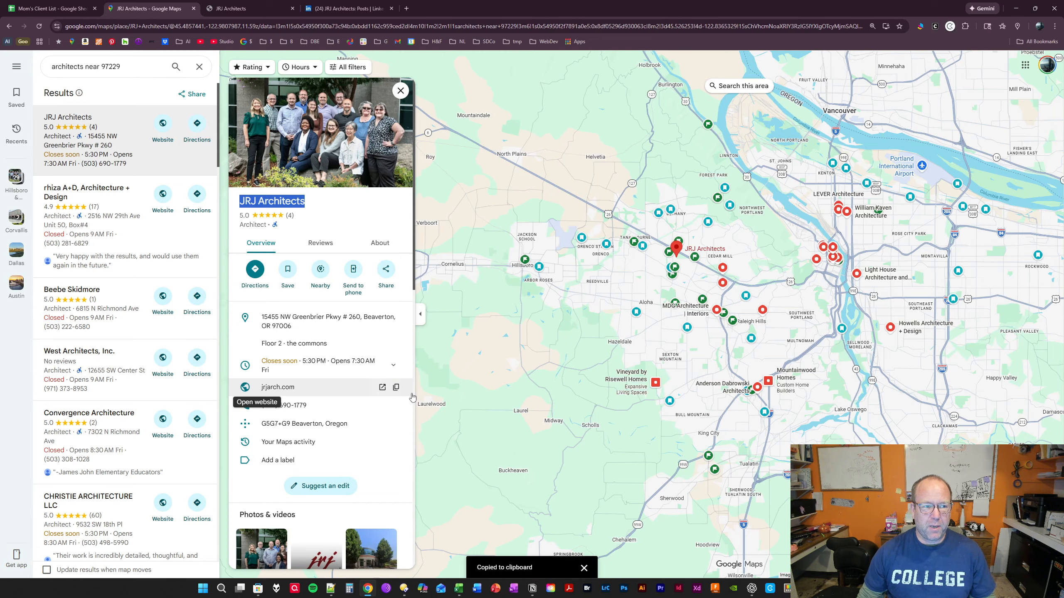
click(67, 16)
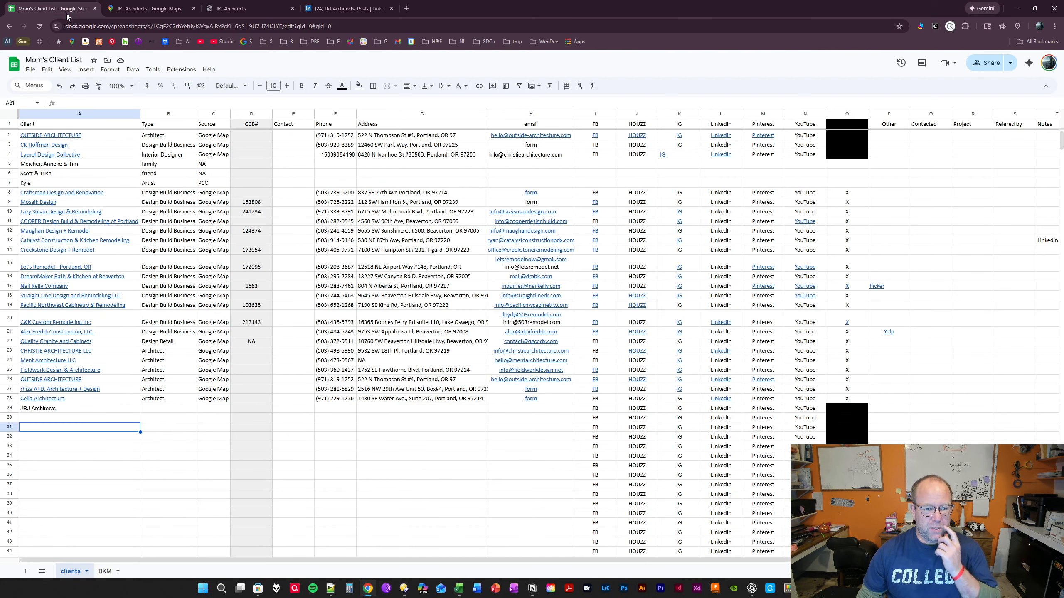
key(Up)
key(Up)
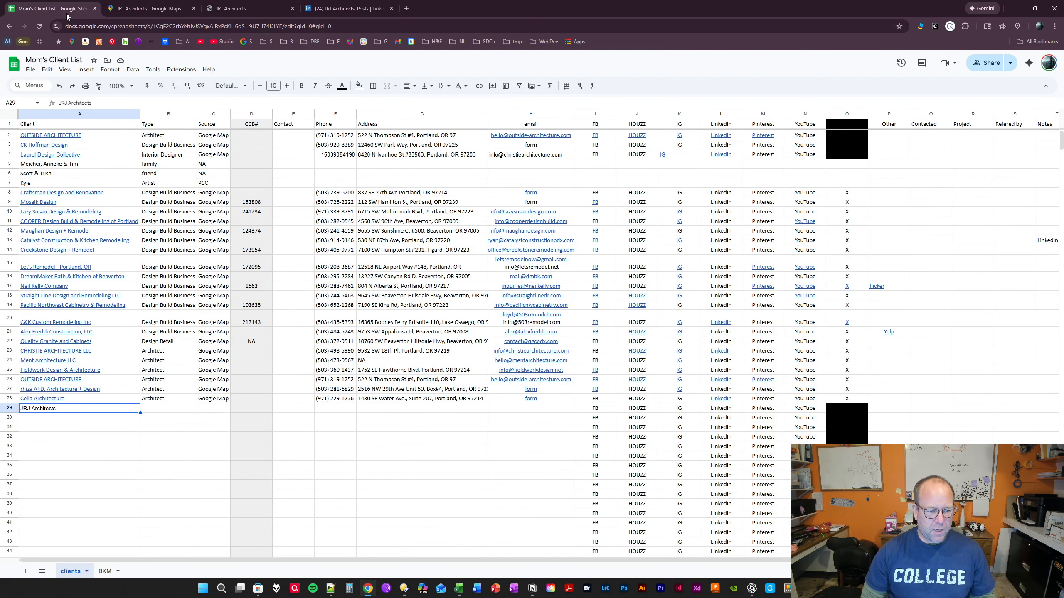
key(ctrl+k)
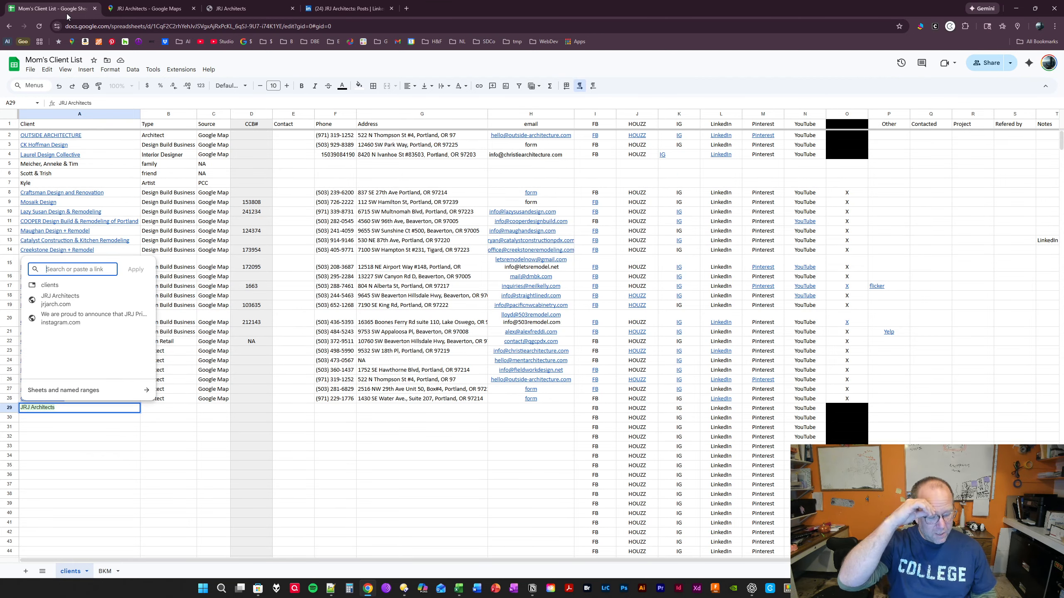
key(ctrl+v)
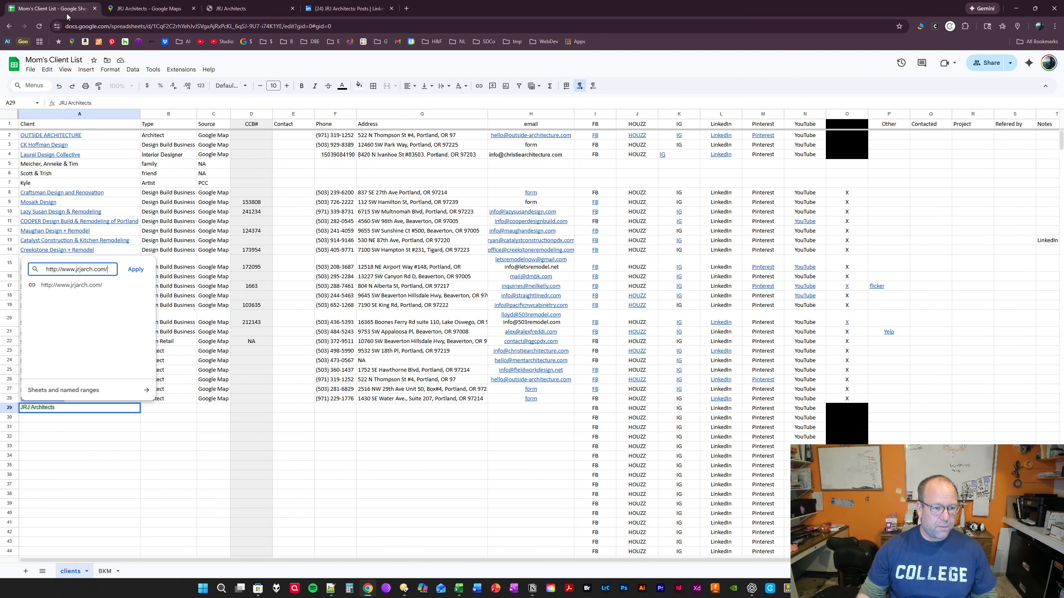
click(137, 273)
click(105, 486)
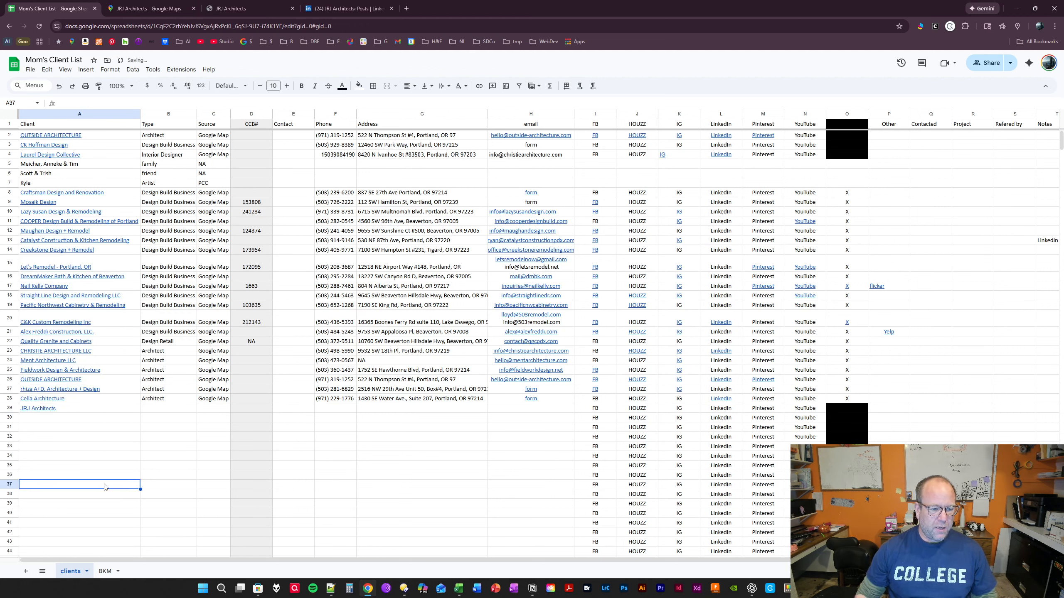
mouse_move(42, 412)
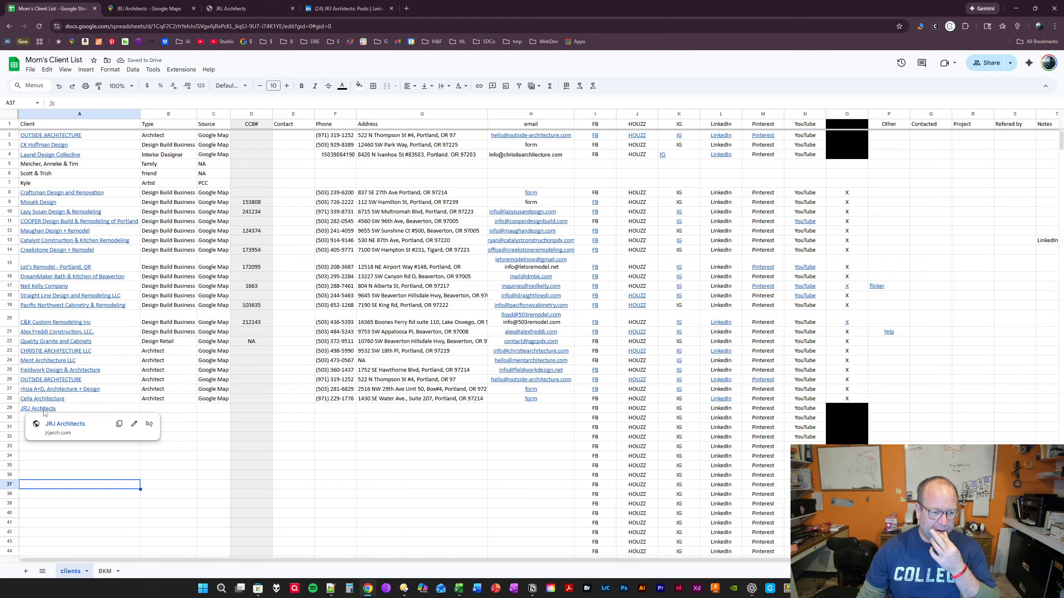
click(159, 445)
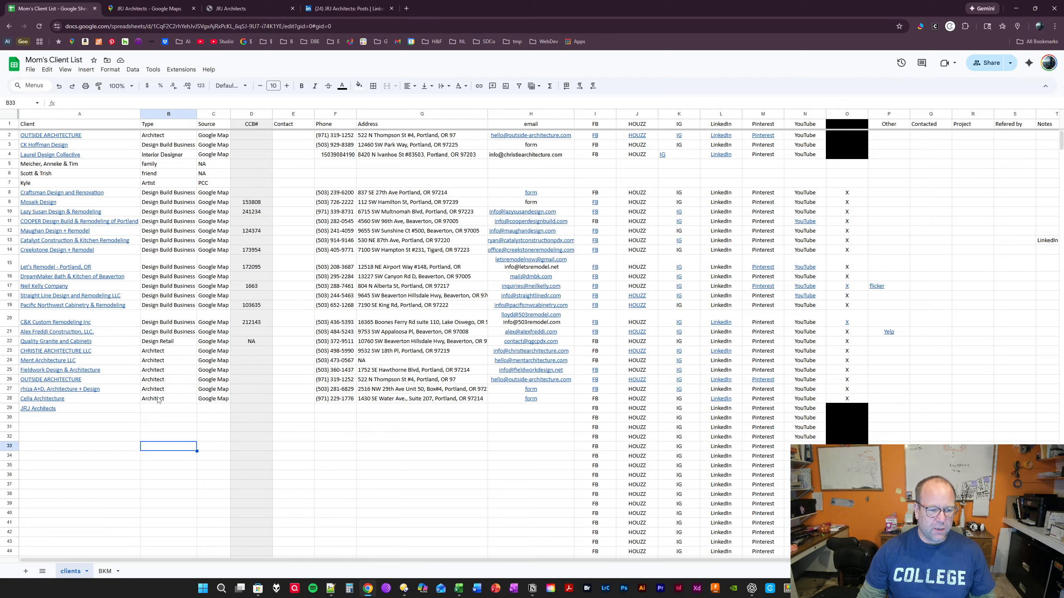
- Copy the type Architect and the source Google Map from row 28 into cells B29 and C29
click(160, 400)
key(ctrl+c)
key(Down)
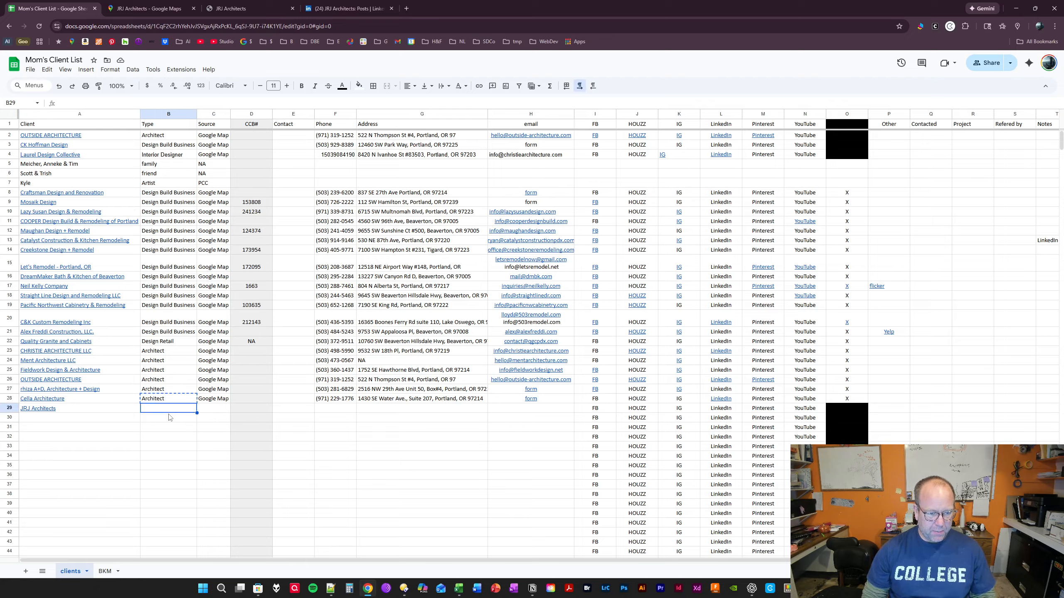
key(ctrl+v)
key(Right)
key(Up)
key(ctrl+c)
key(Down)
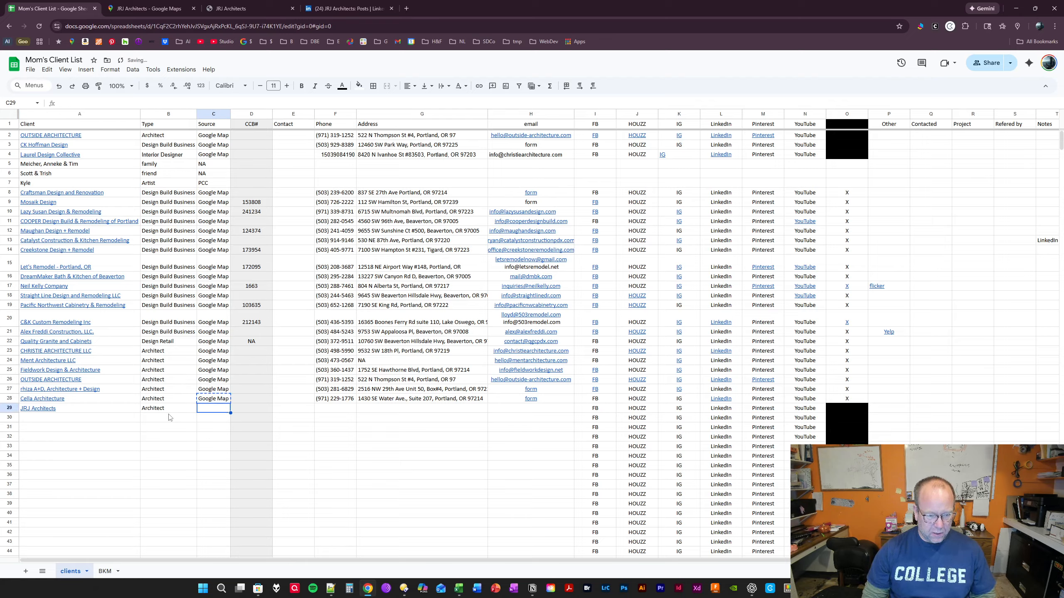
key(ctrl+v)
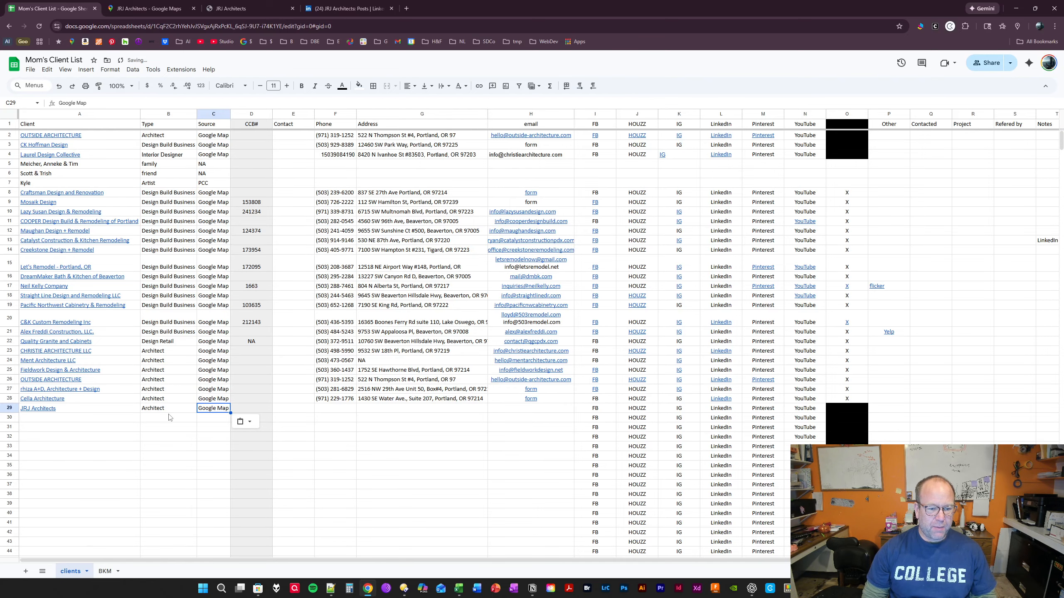
- Copy the phone number from the JRJ Architects Google Maps listing into the Phone cell F29
key(Right)
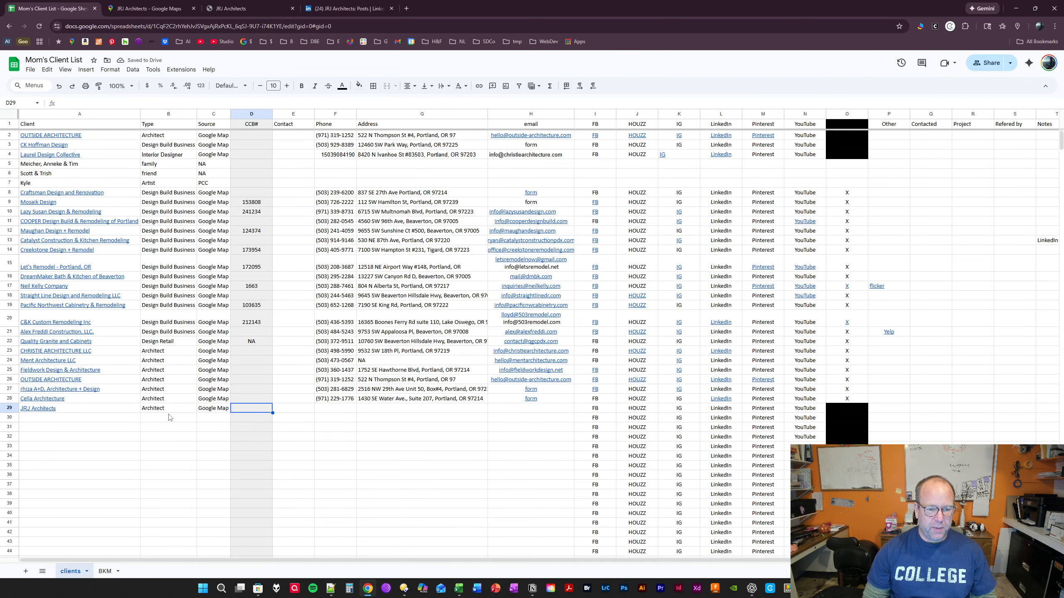
key(Right)
key(Right)
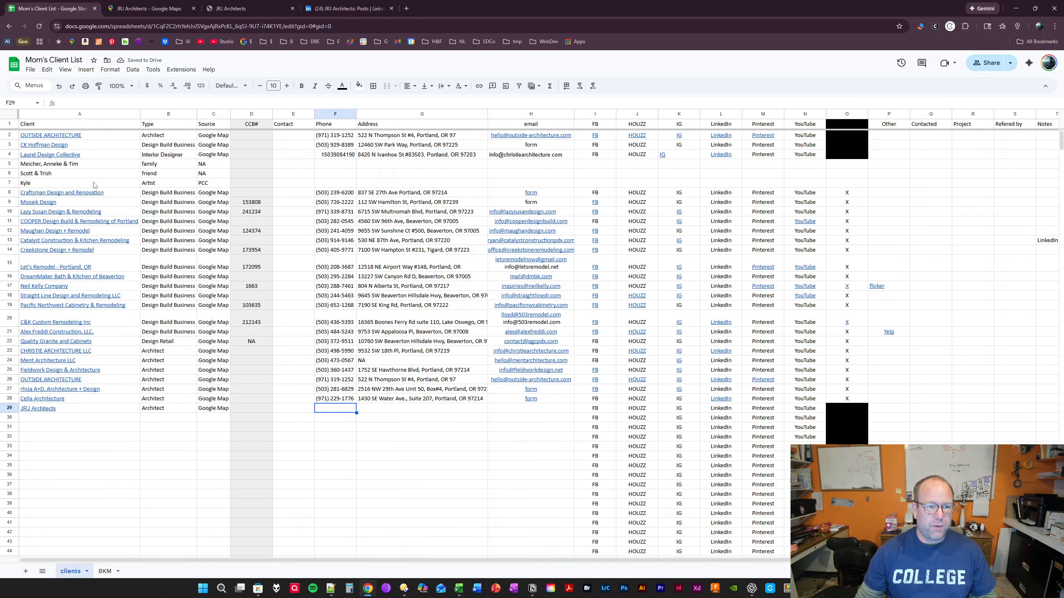
click(147, 8)
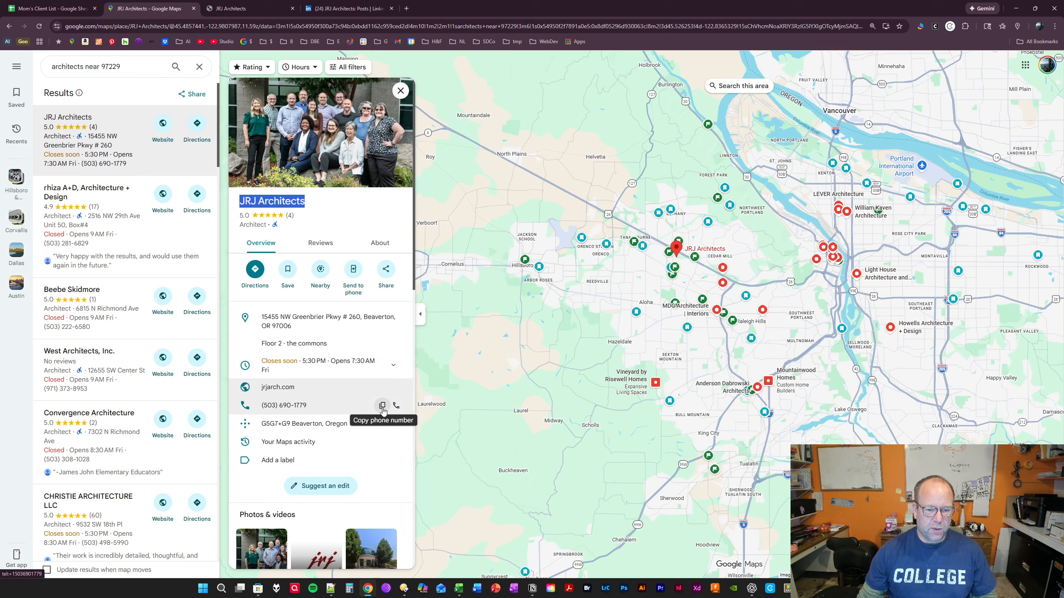
click(382, 408)
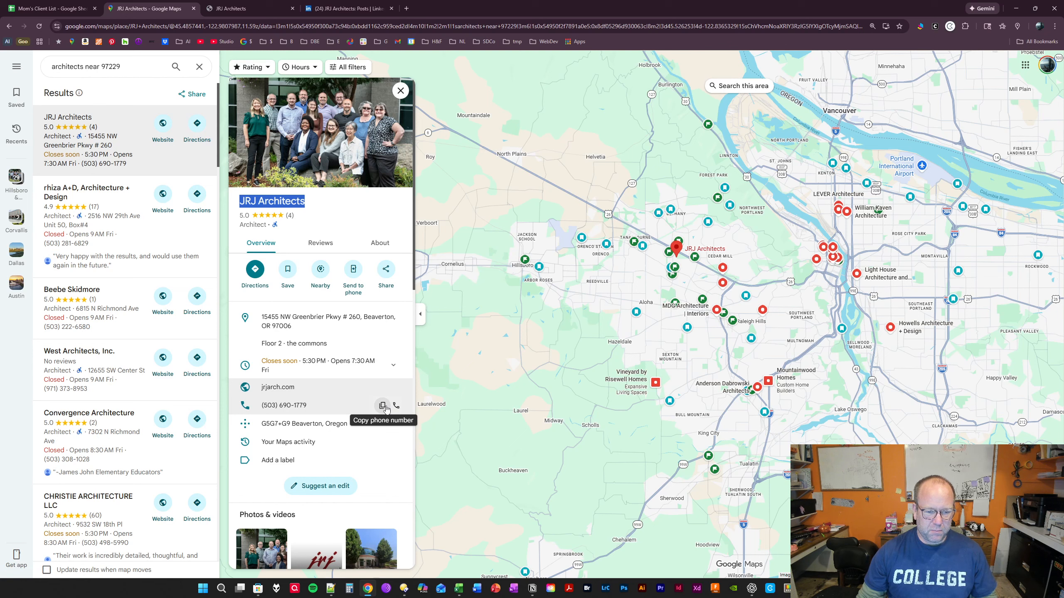
click(383, 408)
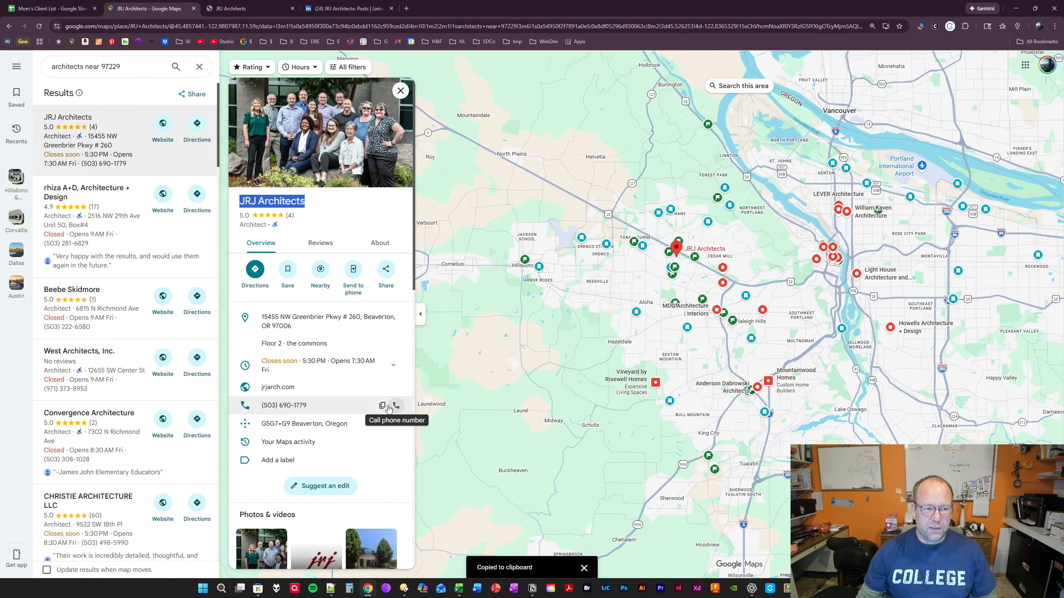
click(76, 12)
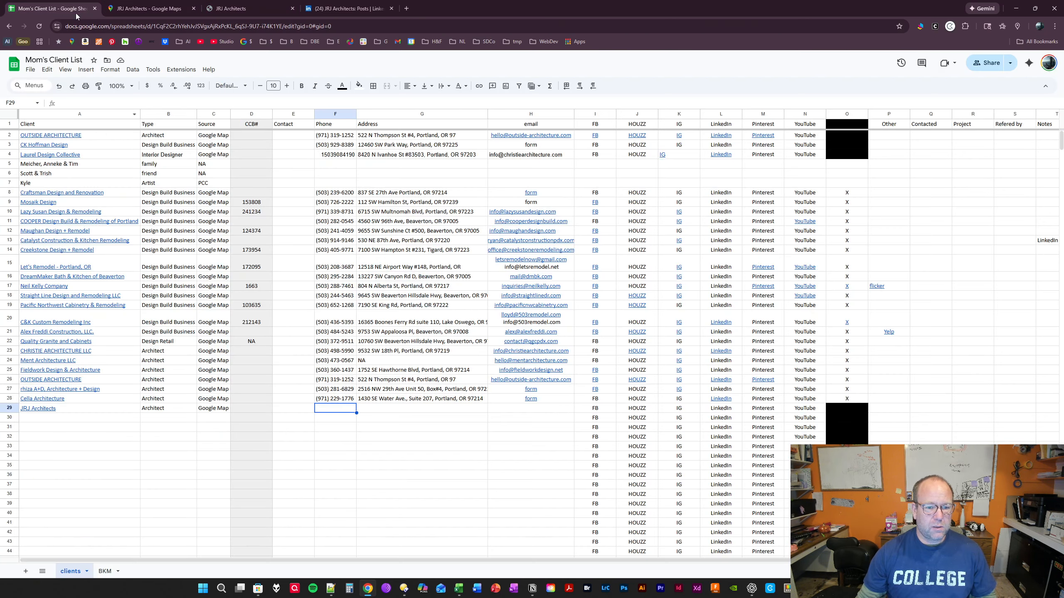
key(ctrl+v)
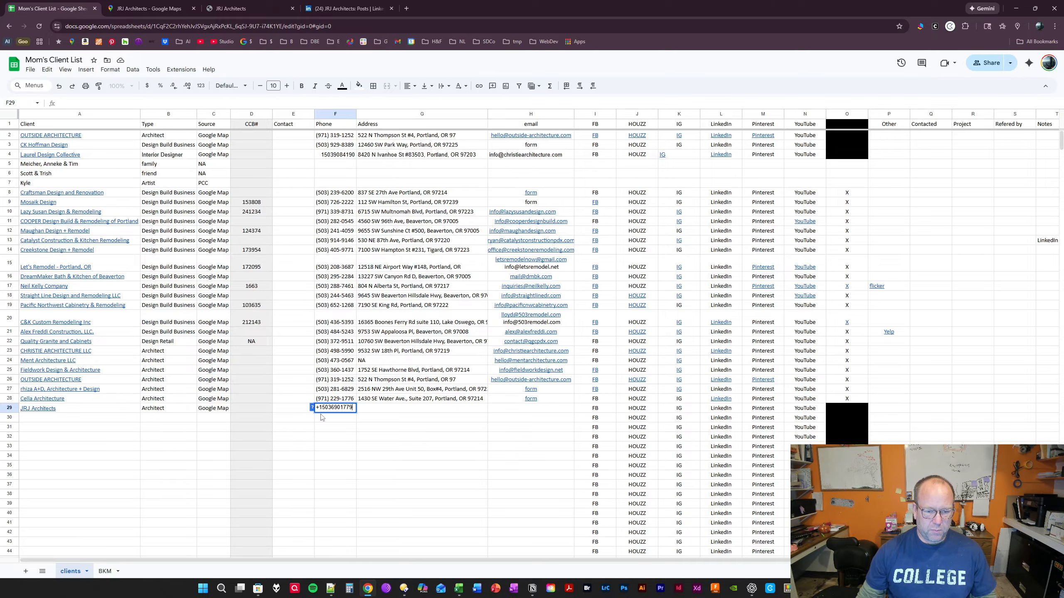
key(Tab)
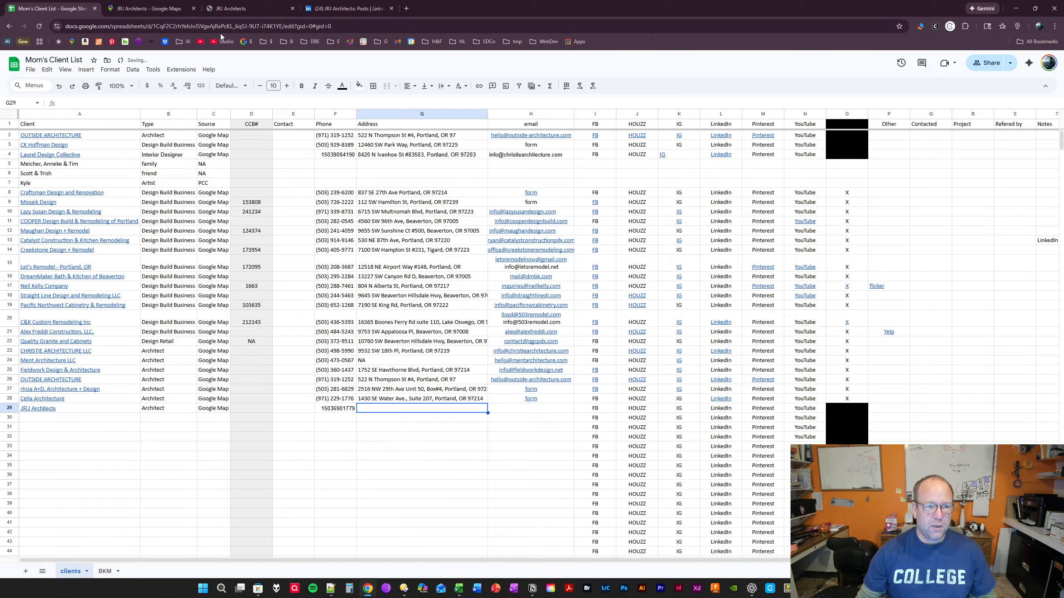
- Copy the street address from the JRJ Architects Google Maps listing into the Address cell G29
click(184, 12)
click(390, 318)
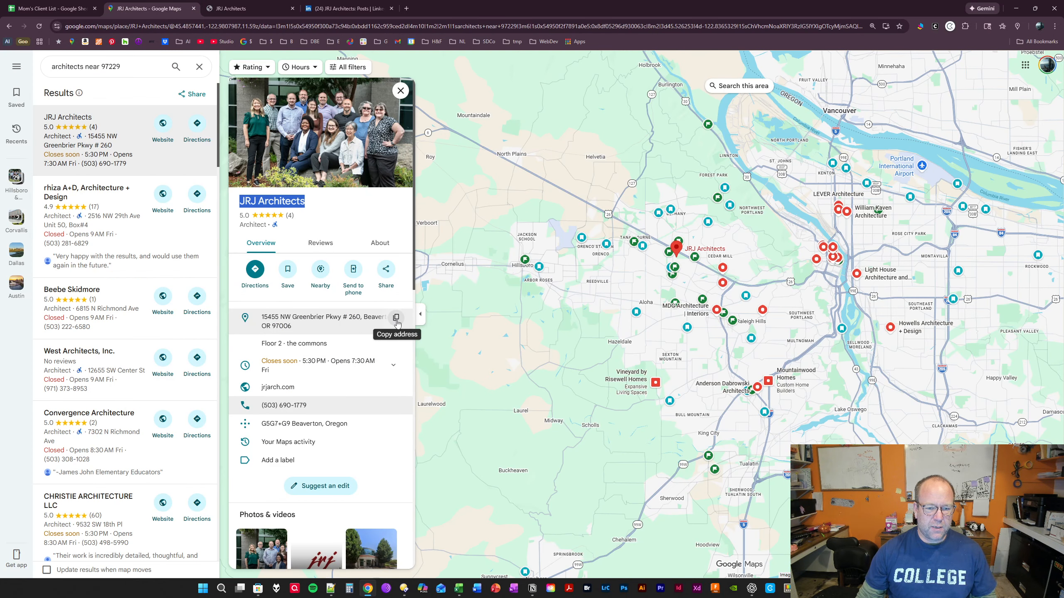
click(55, 9)
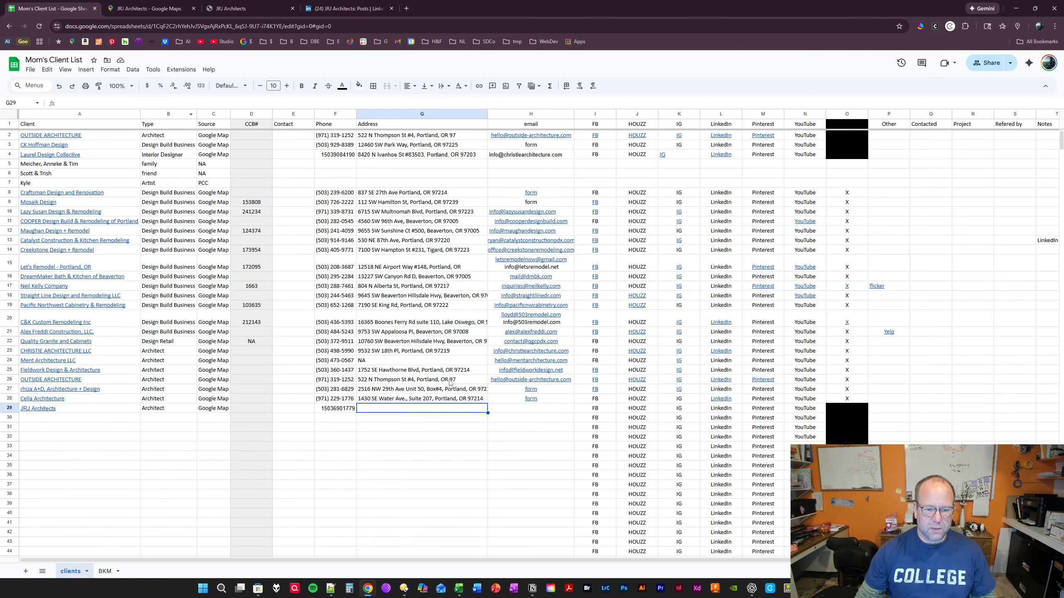
key(ctrl+v)
click(434, 430)
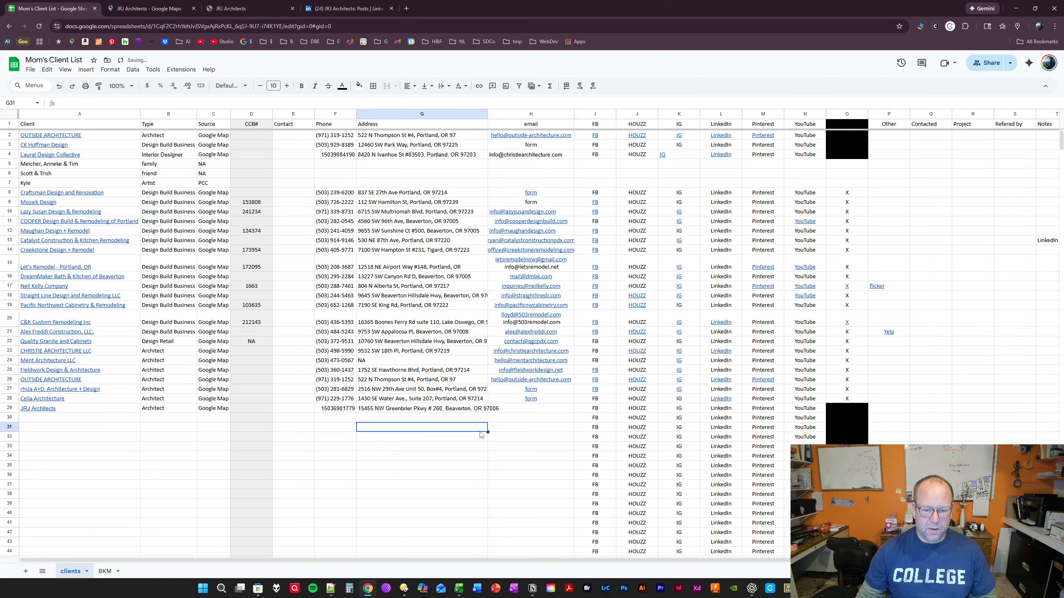
click(471, 413)
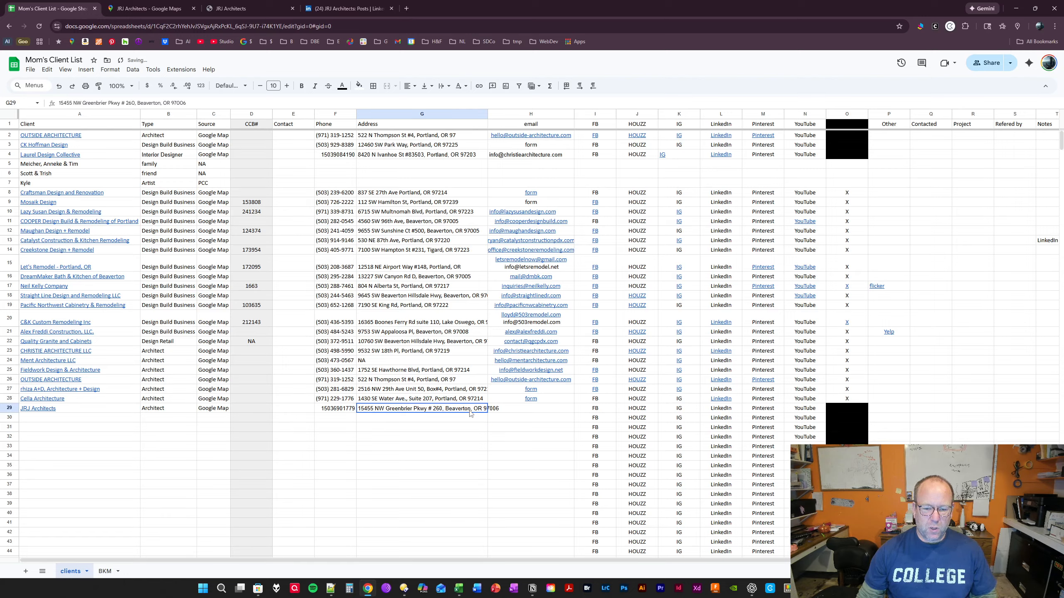
- Copy the firm's contact e-mail from the contact page of the JRJ Architects website into the email cell H29
key(Tab)
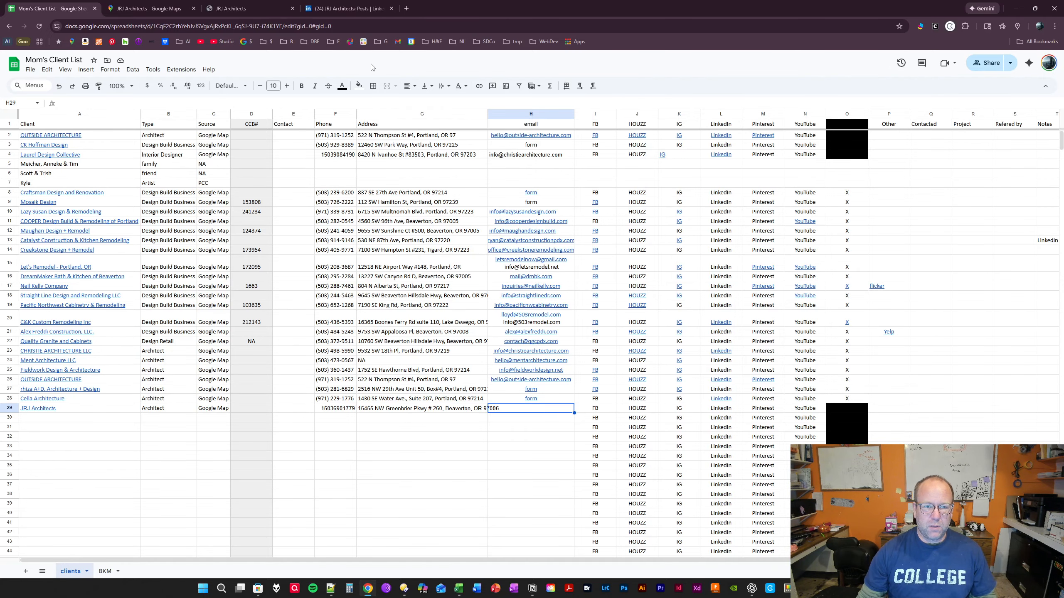
click(230, 9)
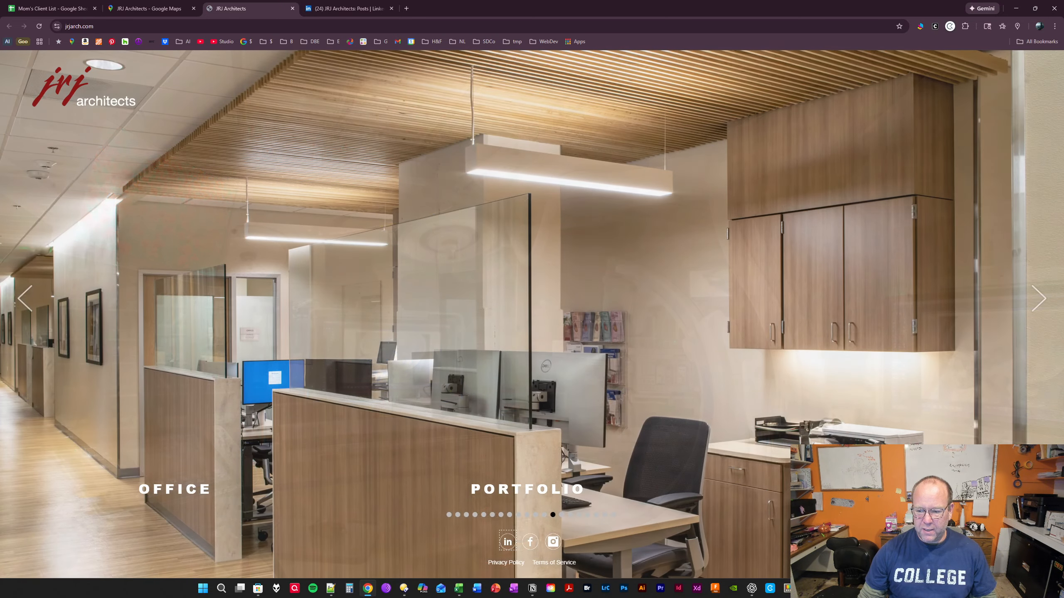
click(174, 490)
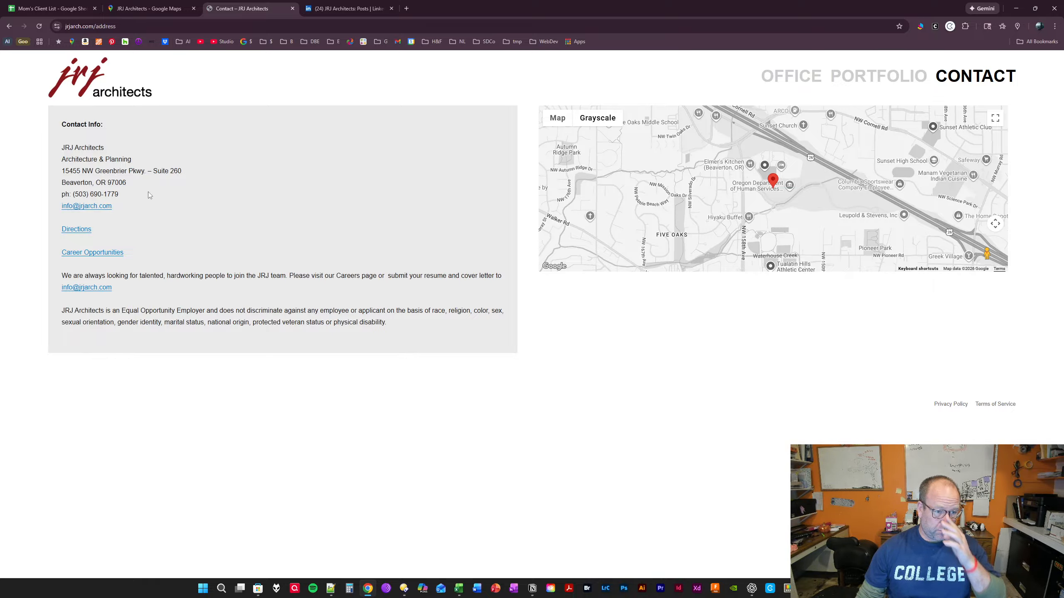
drag(116, 208, 63, 208)
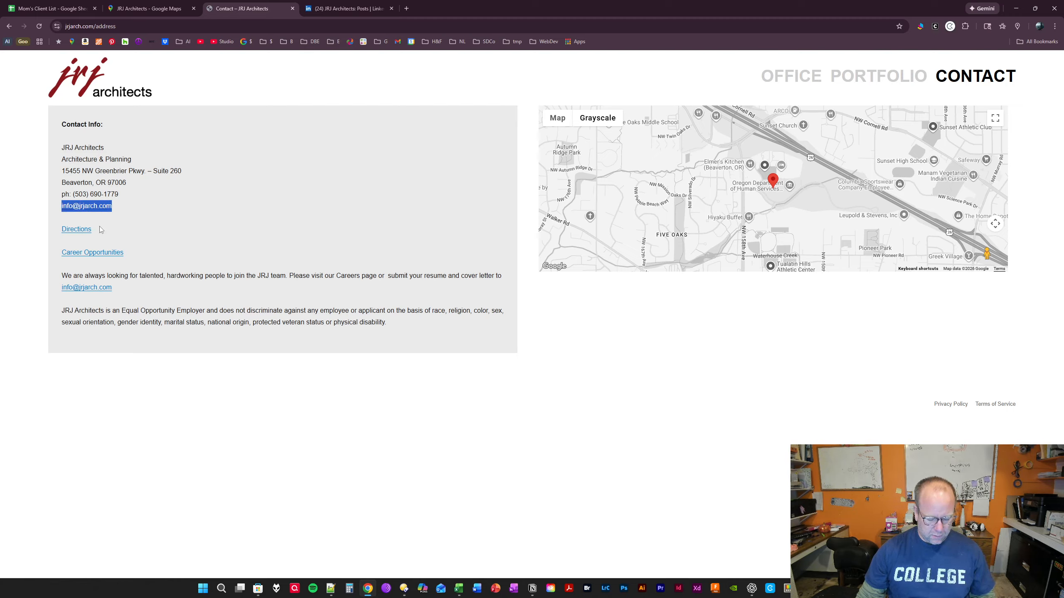
click(48, 9)
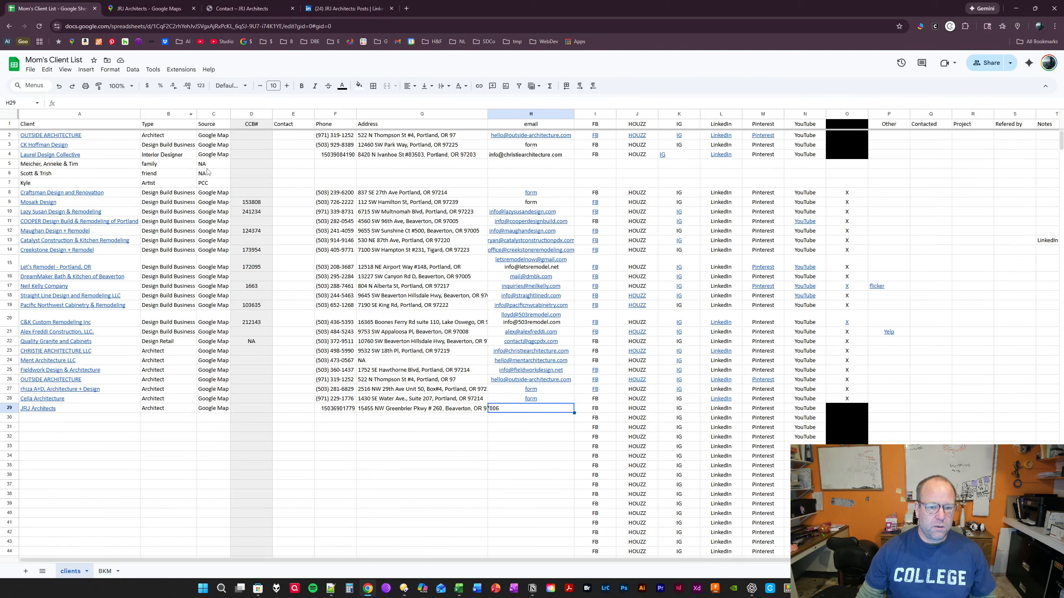
mouse_move(504, 403)
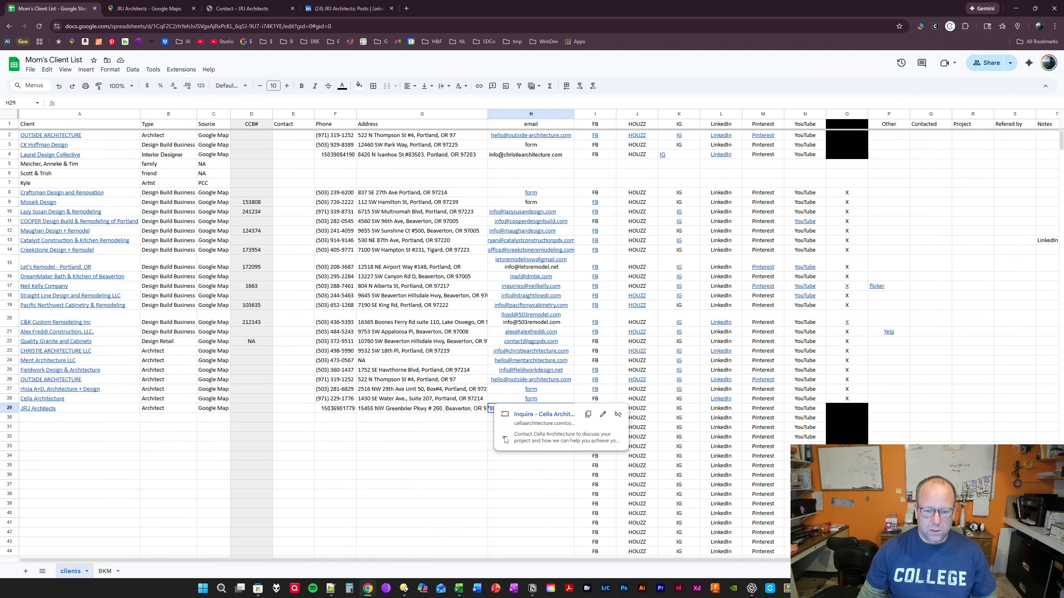
click(513, 468)
click(511, 428)
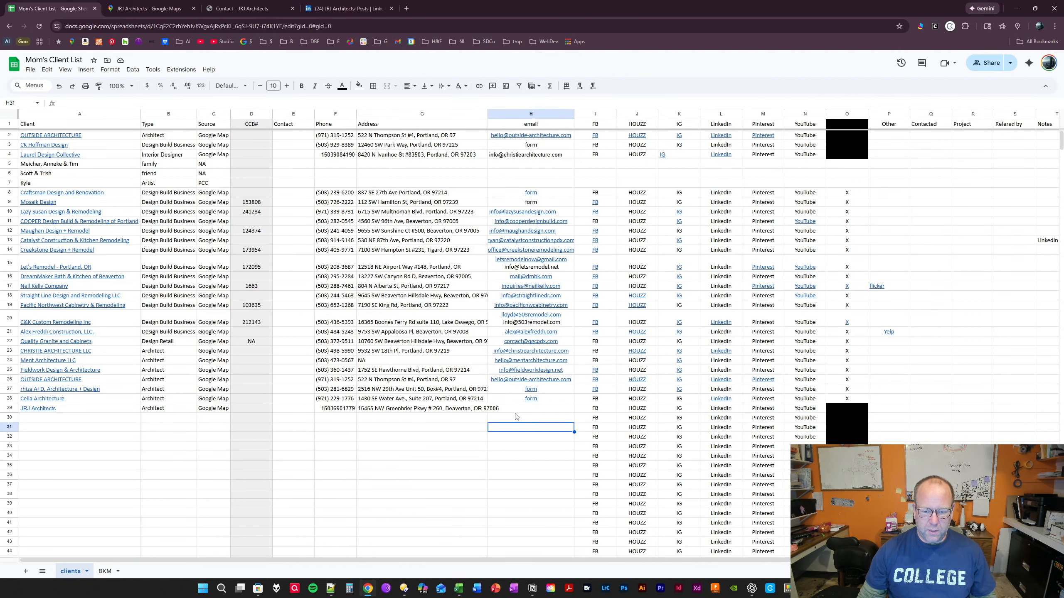
click(516, 409)
key(ctrl+v)
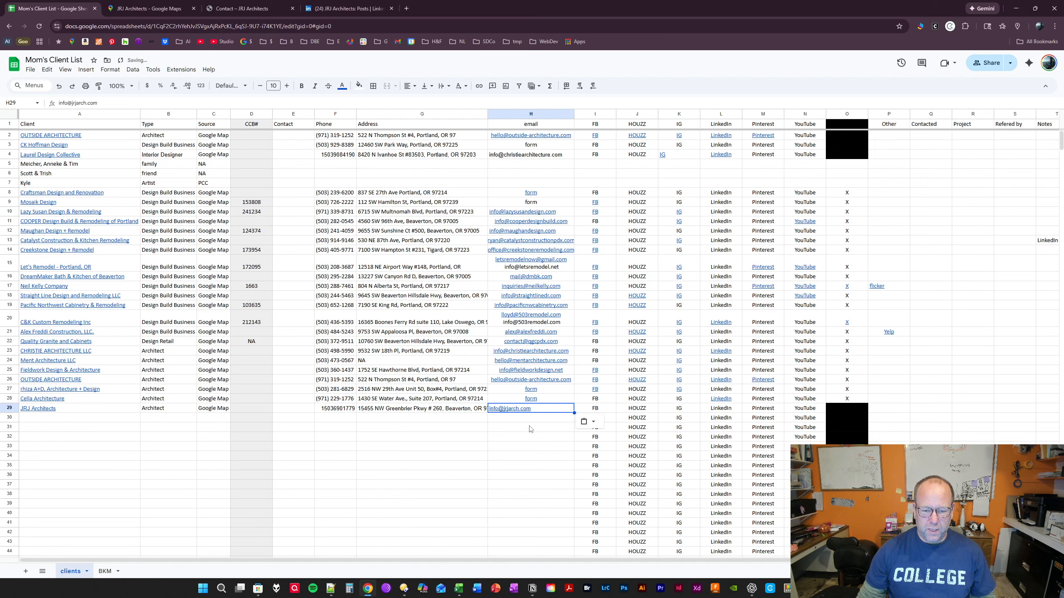
click(514, 447)
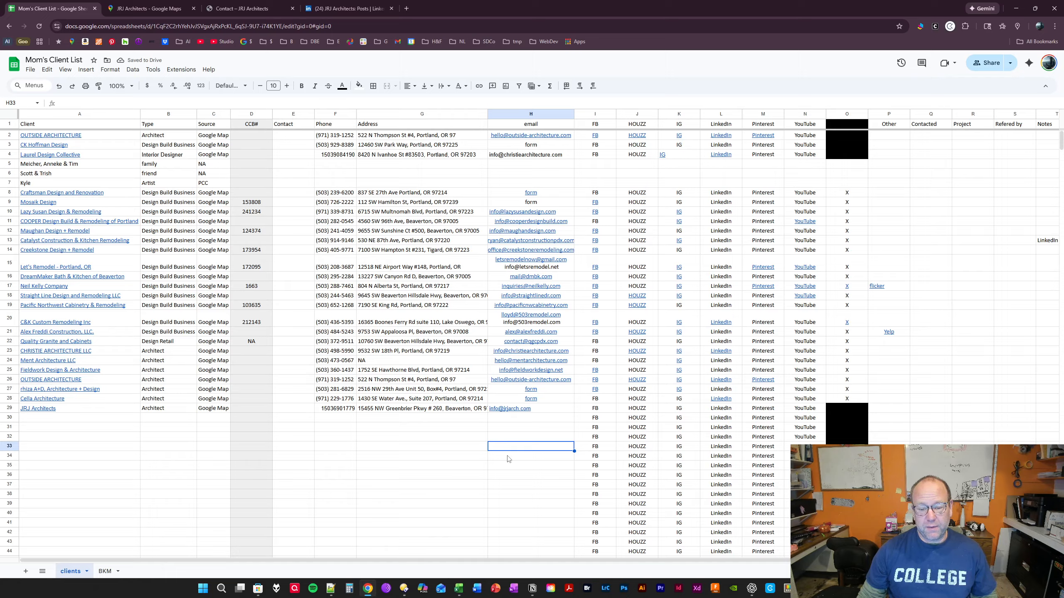
- Go through the FB, HOUZZ, IG, LinkedIn, Pinterest and YouTube cells of the JRJ Architects row and return to the FB cell I29
click(599, 411)
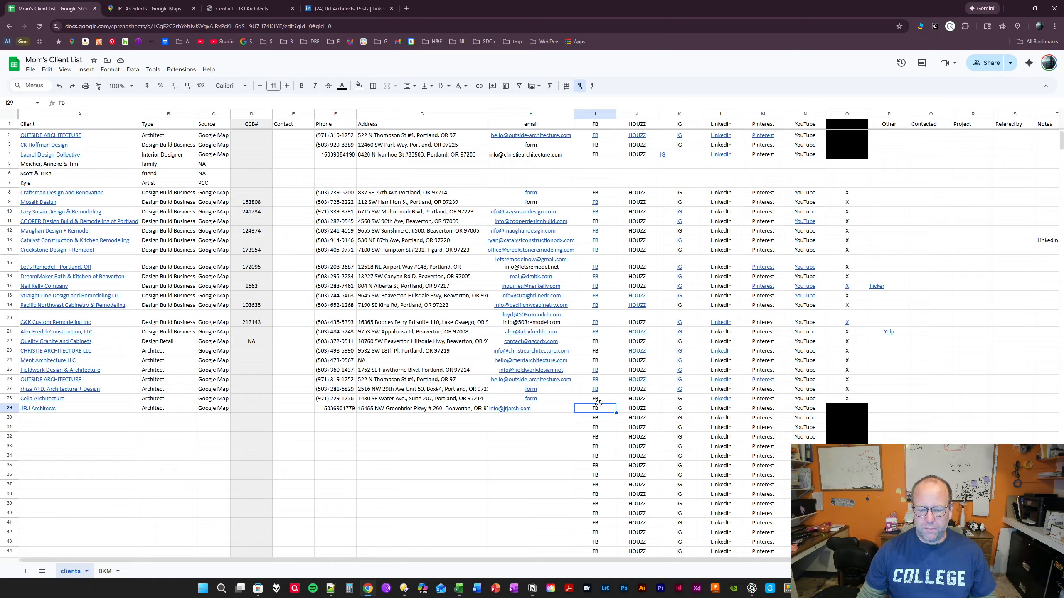
click(638, 411)
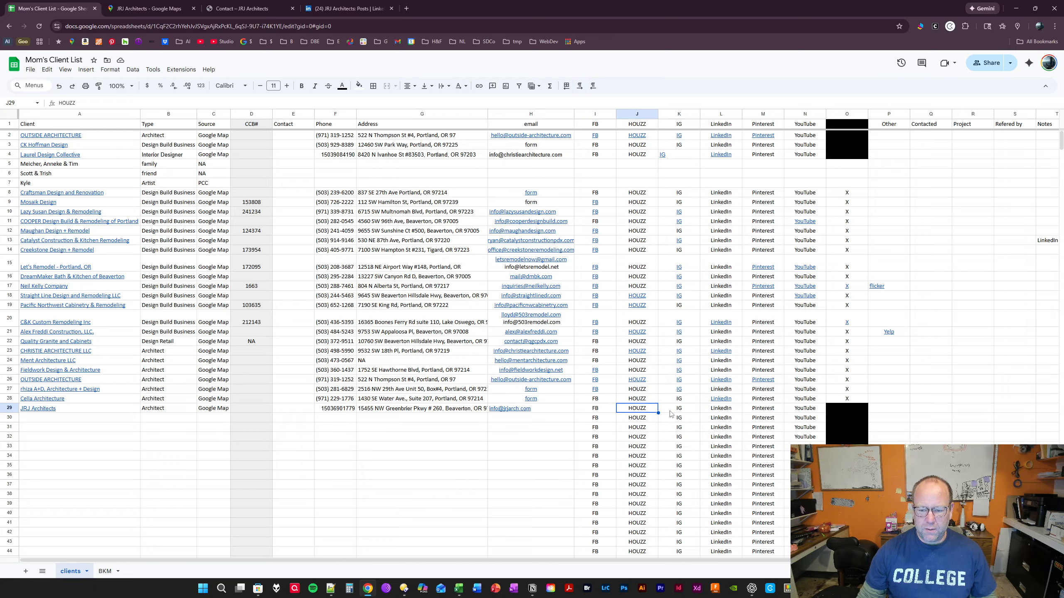
click(672, 414)
click(719, 412)
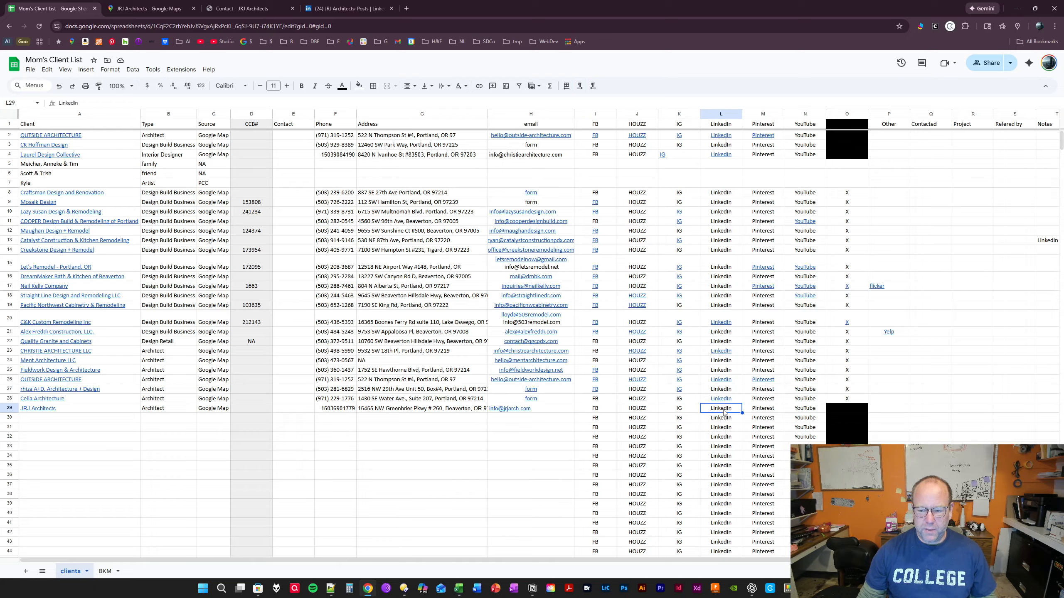
click(759, 411)
click(802, 409)
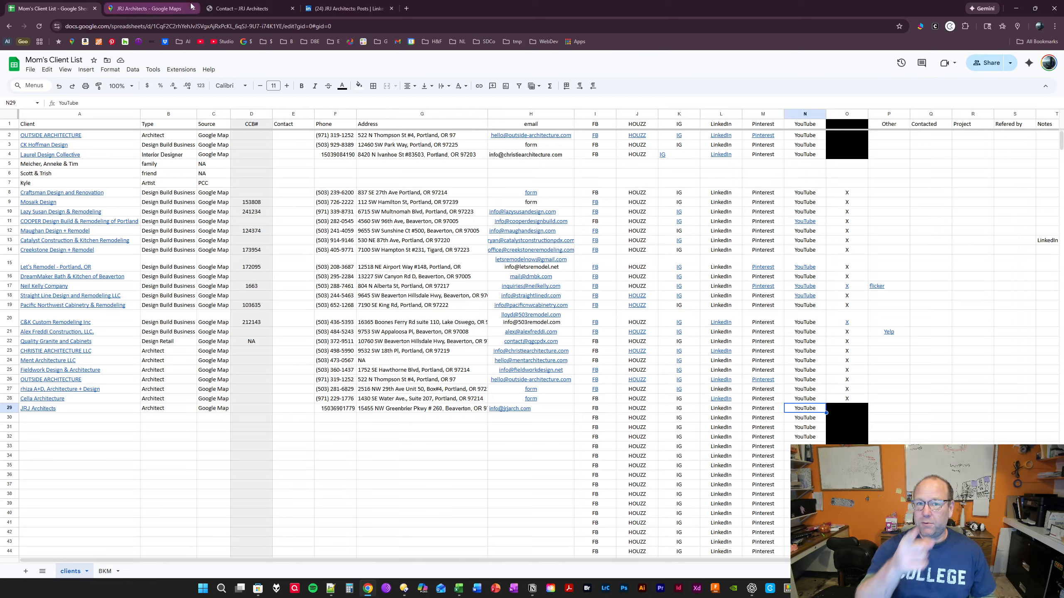
mouse_move(191, 6)
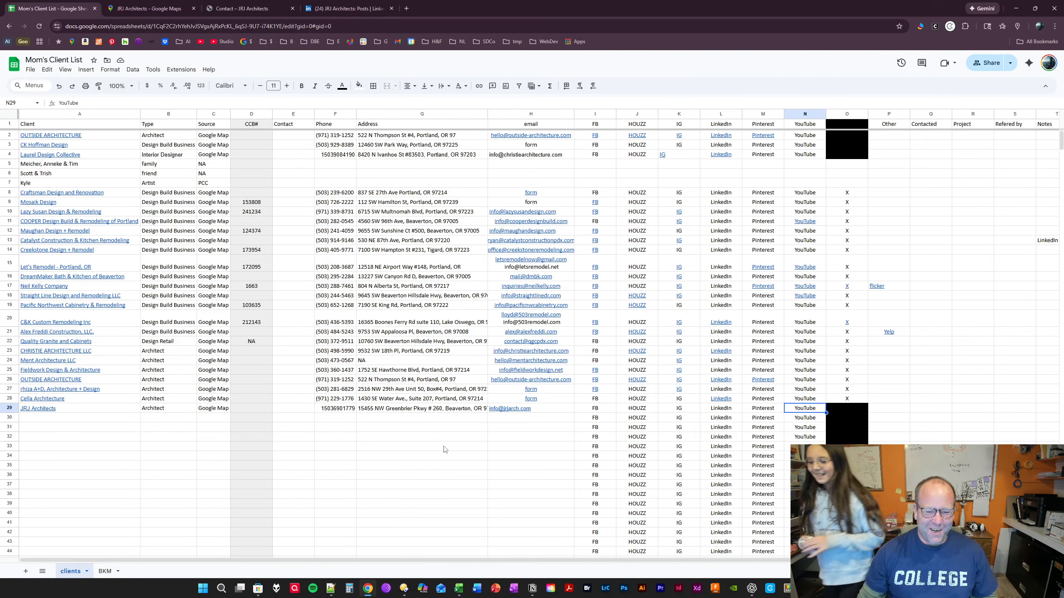
click(598, 411)
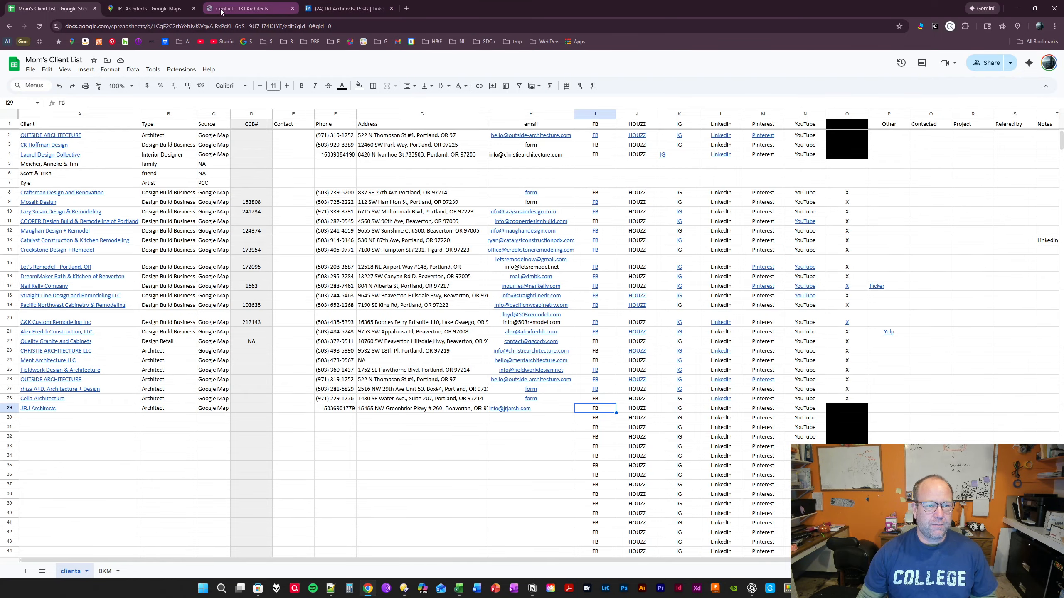
- Open a new Thunderbird message to the firm from the e-mail link on the JRJ Architects contact page
click(242, 10)
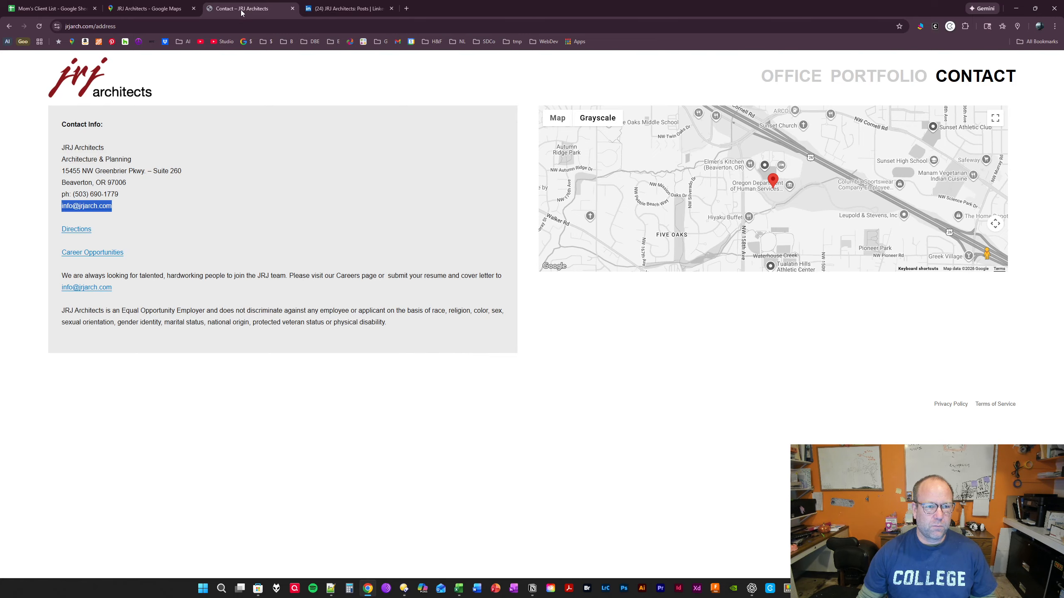
click(193, 223)
click(78, 208)
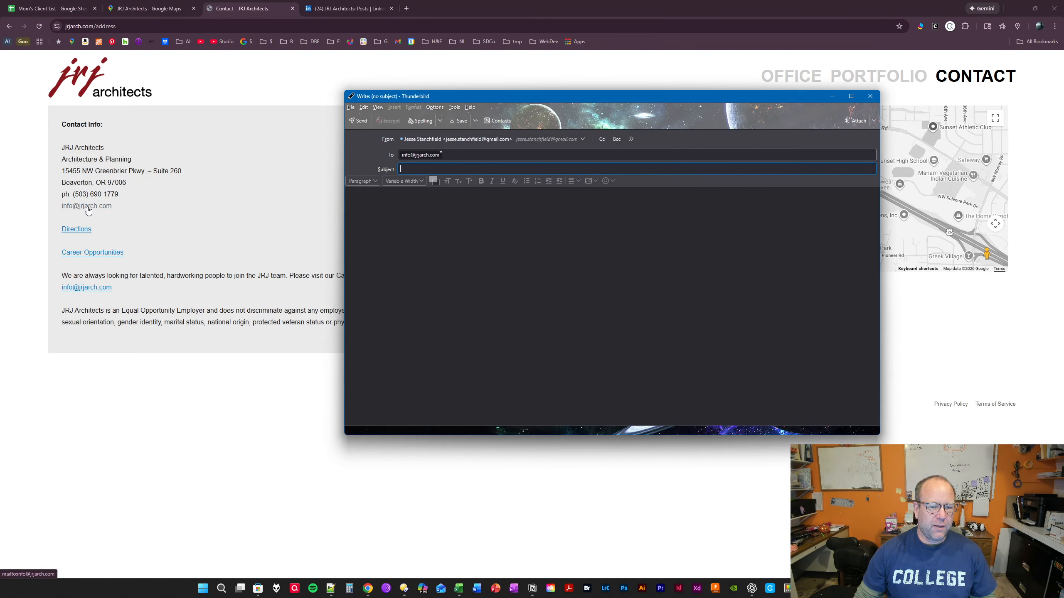
- Copy the recipient's e-mail address from the To field of the new message
click(437, 156)
click(436, 156)
click(431, 155)
right_click(431, 155)
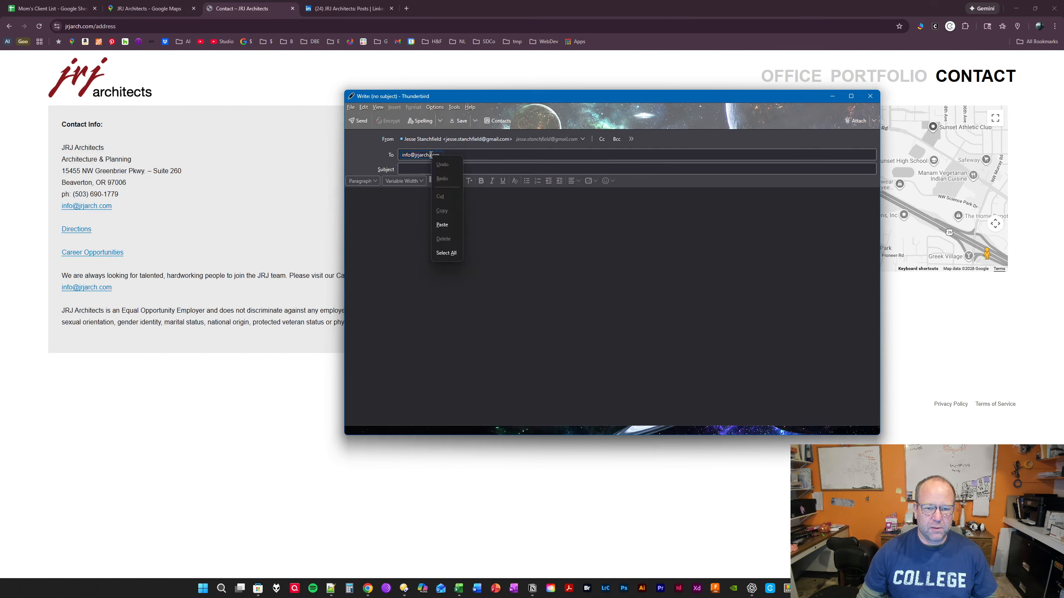
click(479, 163)
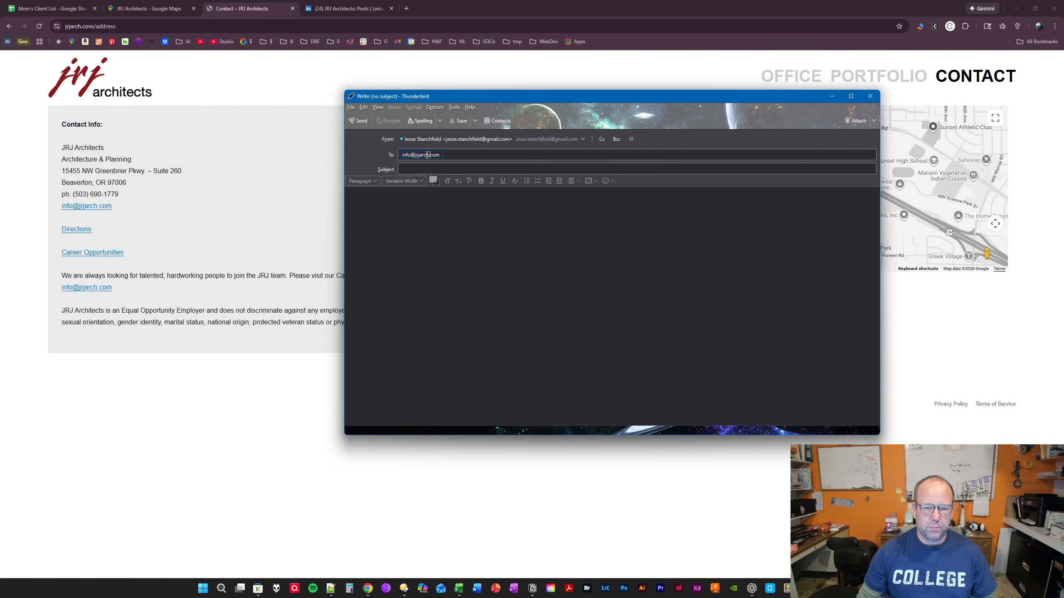
triple_click(426, 155)
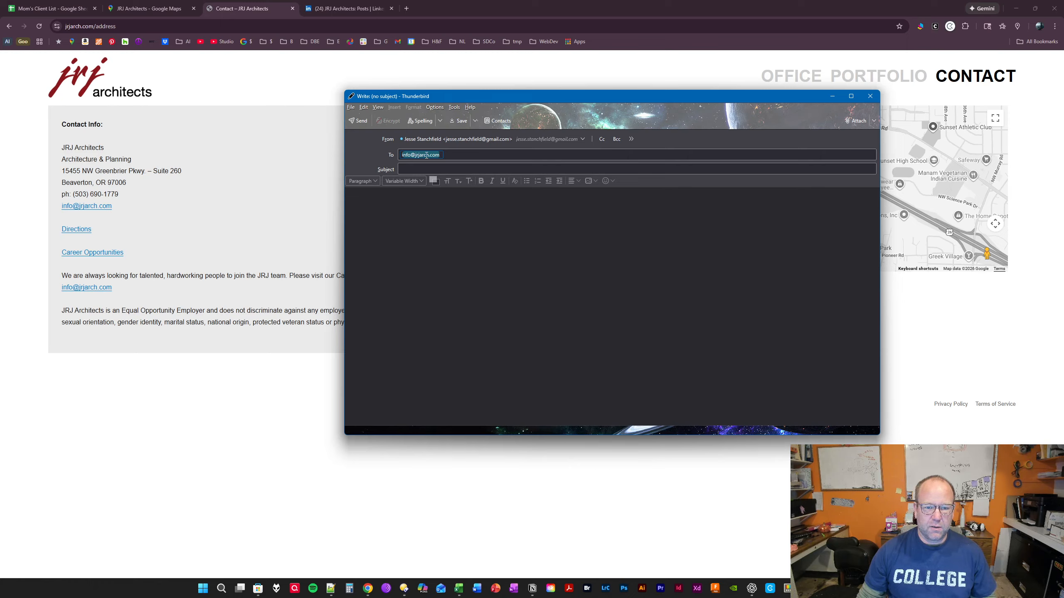
right_click(426, 156)
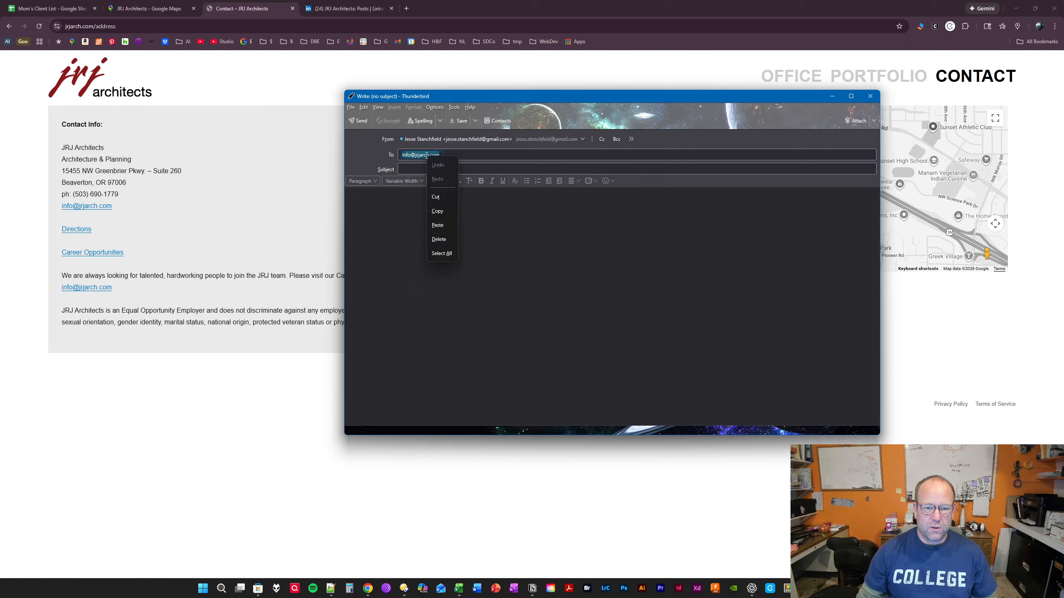
click(438, 212)
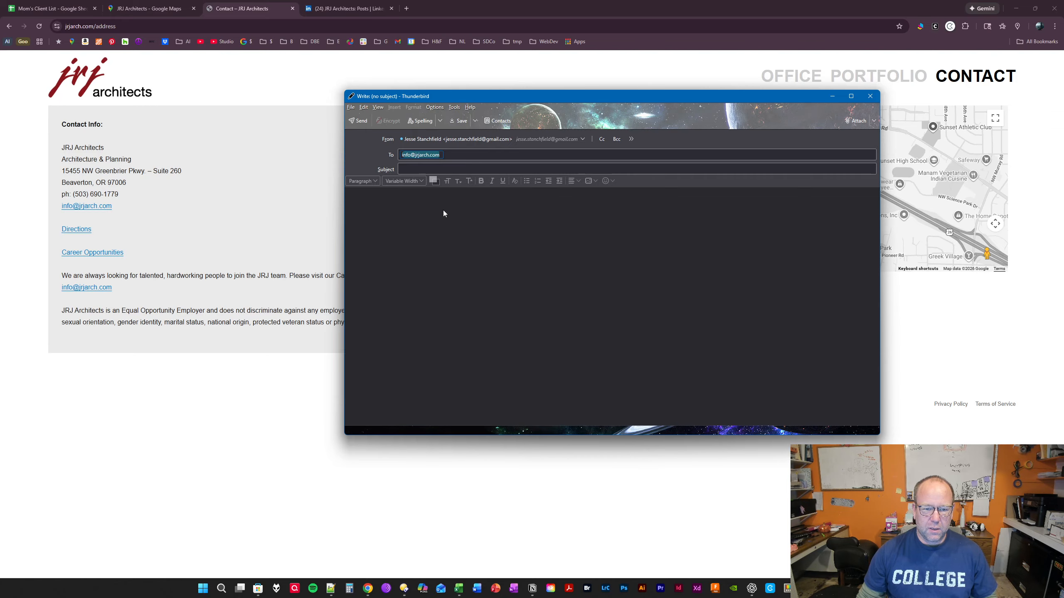
- Discard the new message and select the JRJ Architects email cell H29 in the client list
click(866, 98)
click(653, 284)
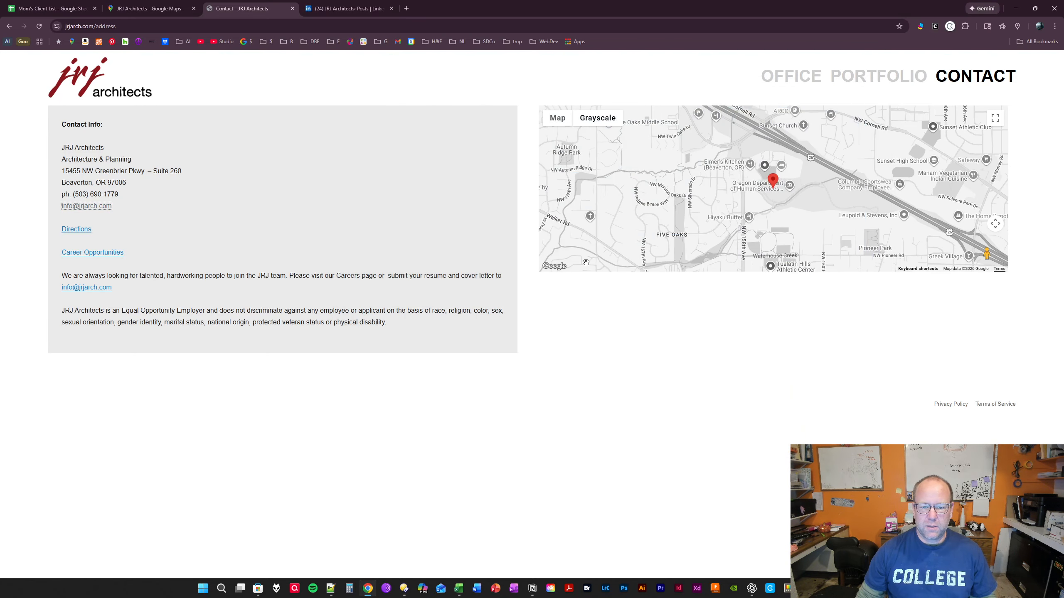
click(63, 9)
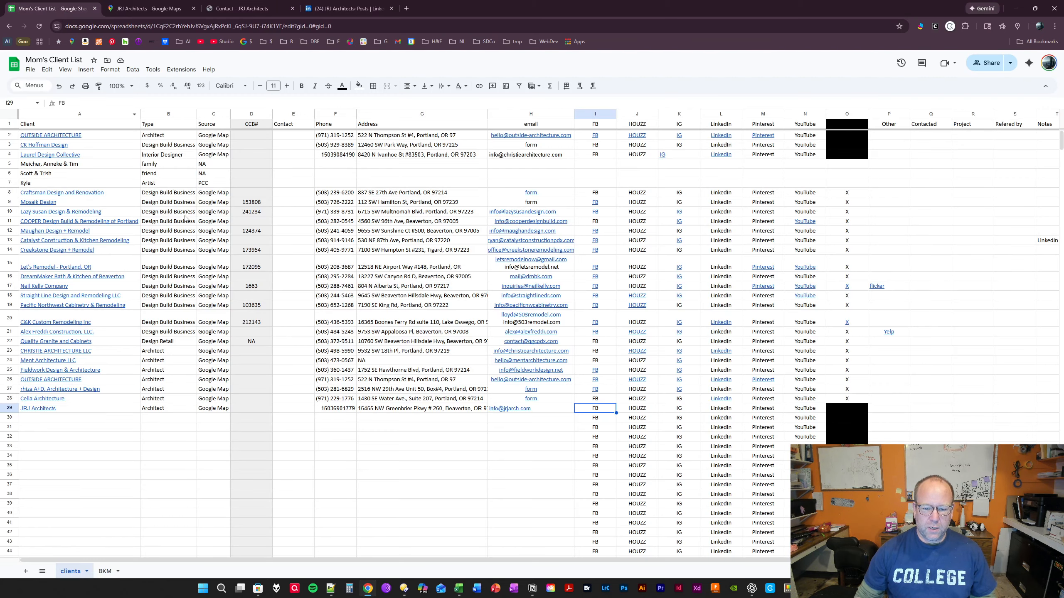
key(Tab)
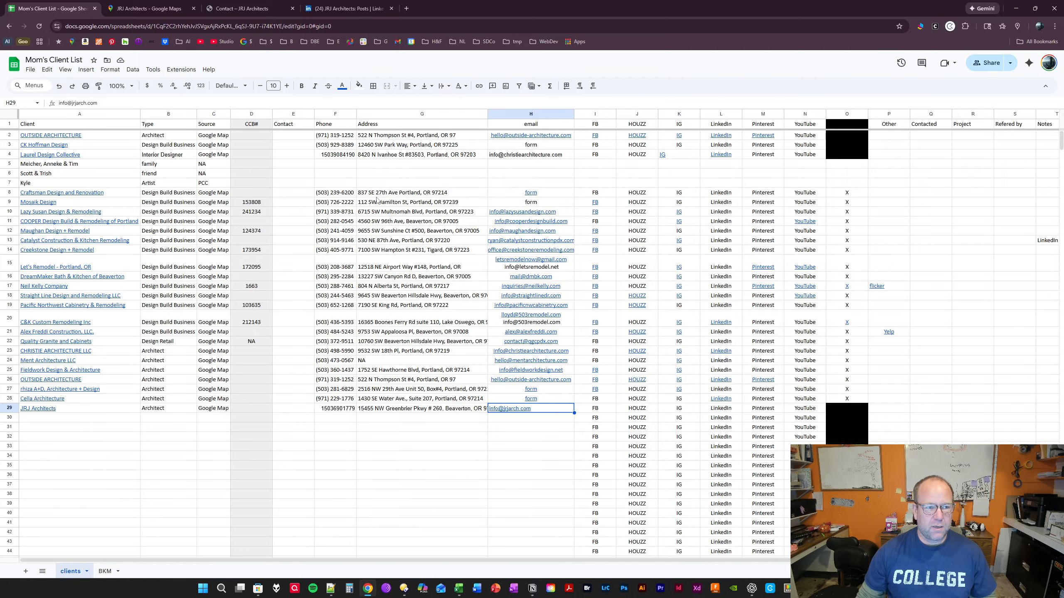
- Copy the URL of the JRJ Architects Instagram profile linked on the website's Office page and follow the account
click(247, 9)
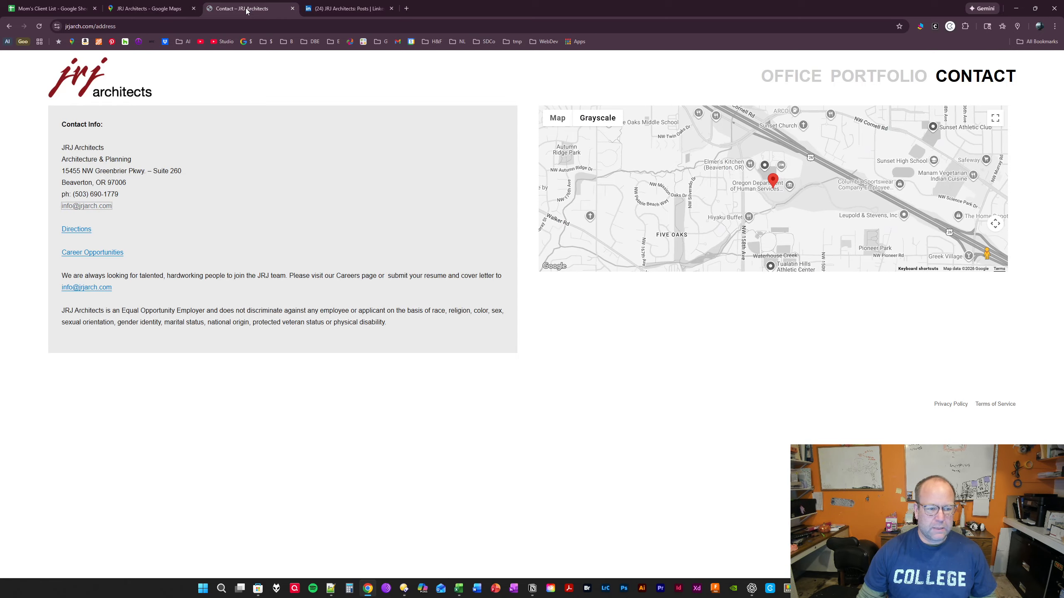
click(792, 83)
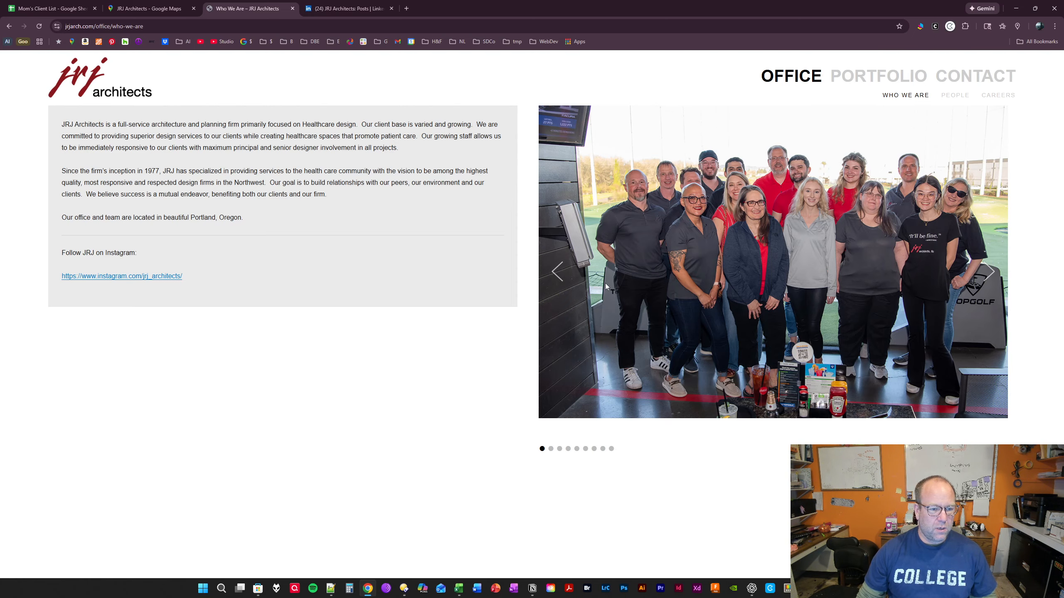
click(126, 276)
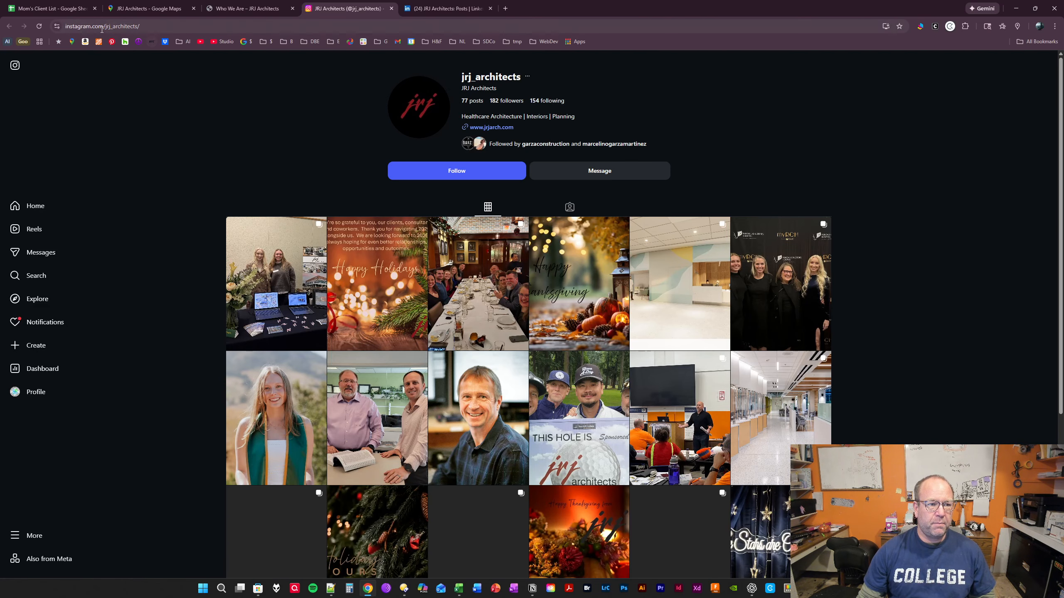
click(158, 28)
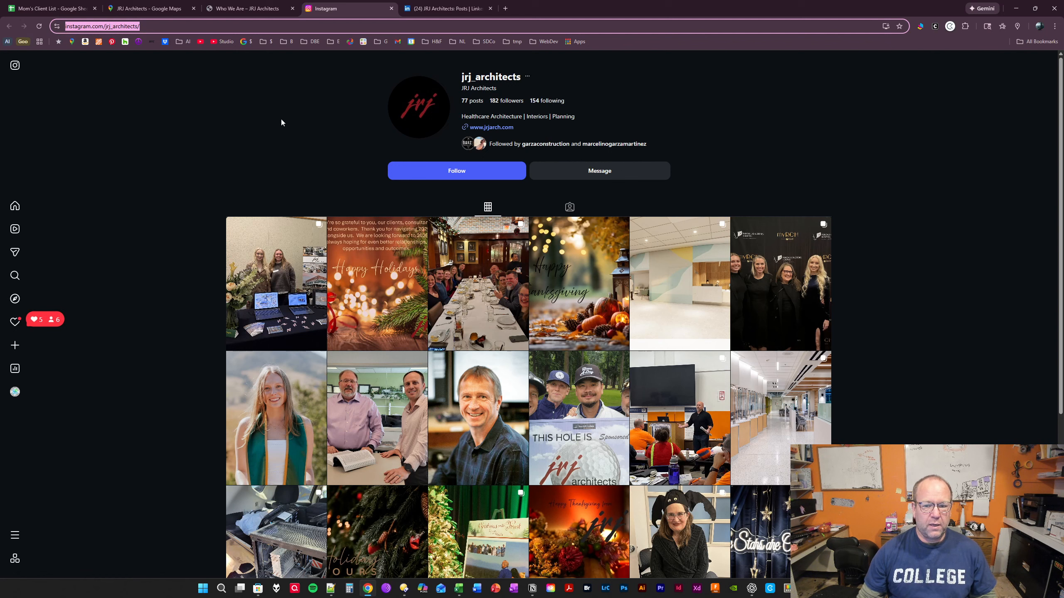
click(470, 169)
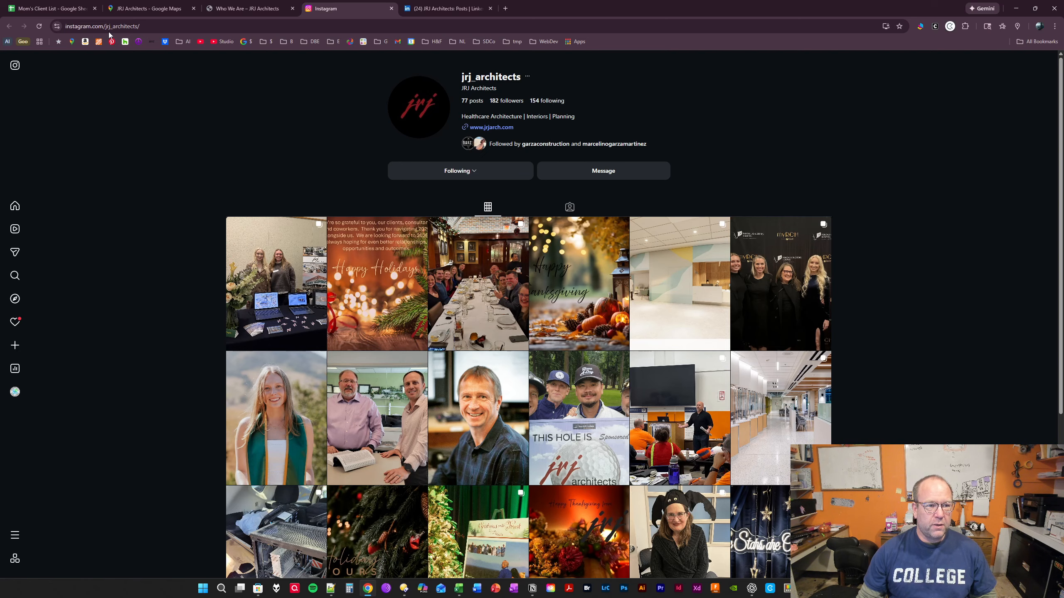
- Link the IG cell K29 in the client list to the copied JRJ Architects Instagram profile URL
click(51, 12)
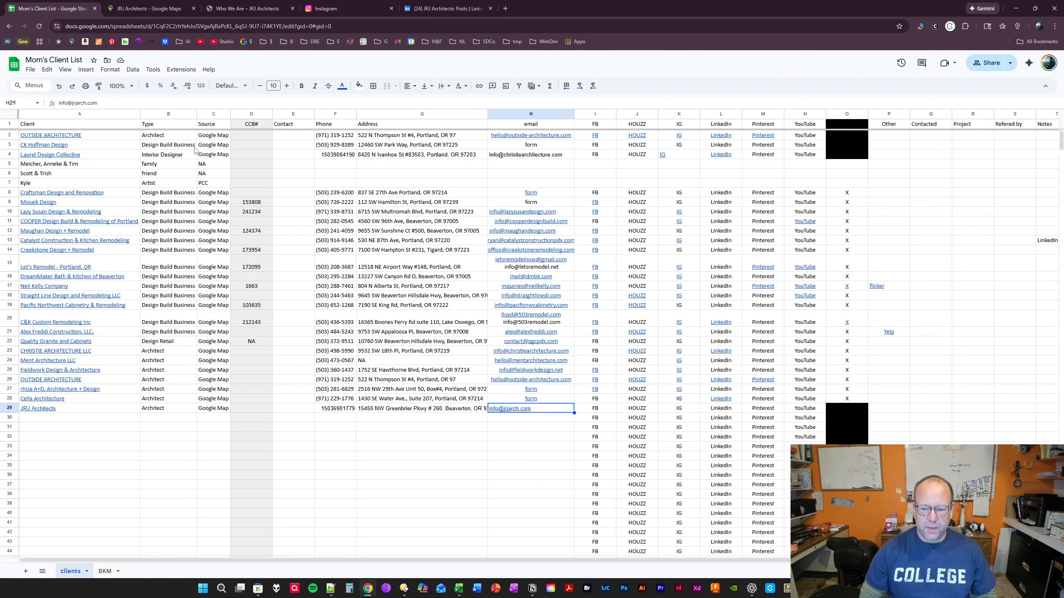
key(Right)
key(Right)
key(Right)
key(ctrl+k)
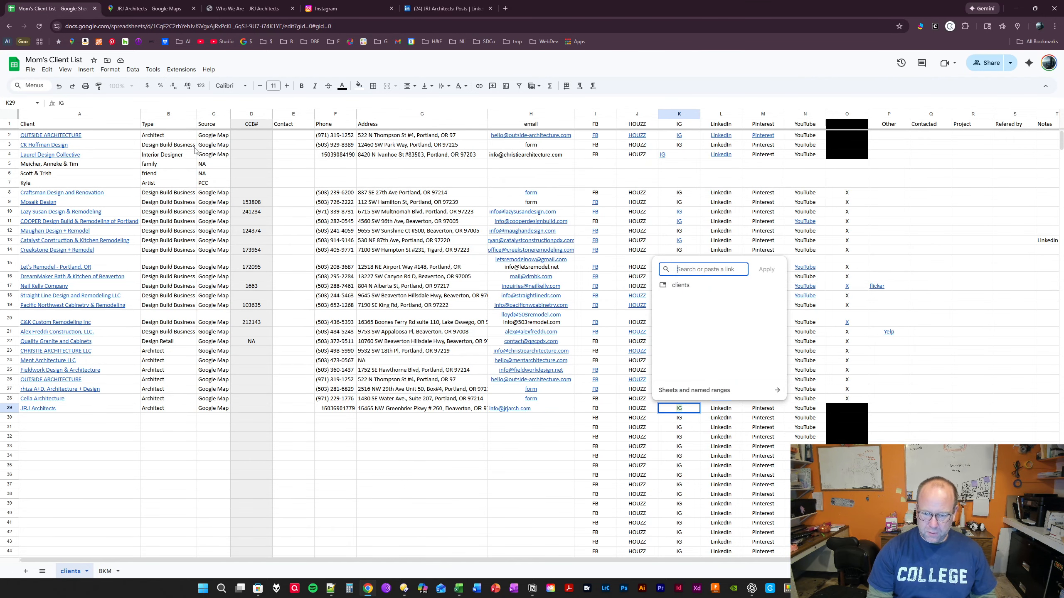
key(ctrl+v)
key(Return)
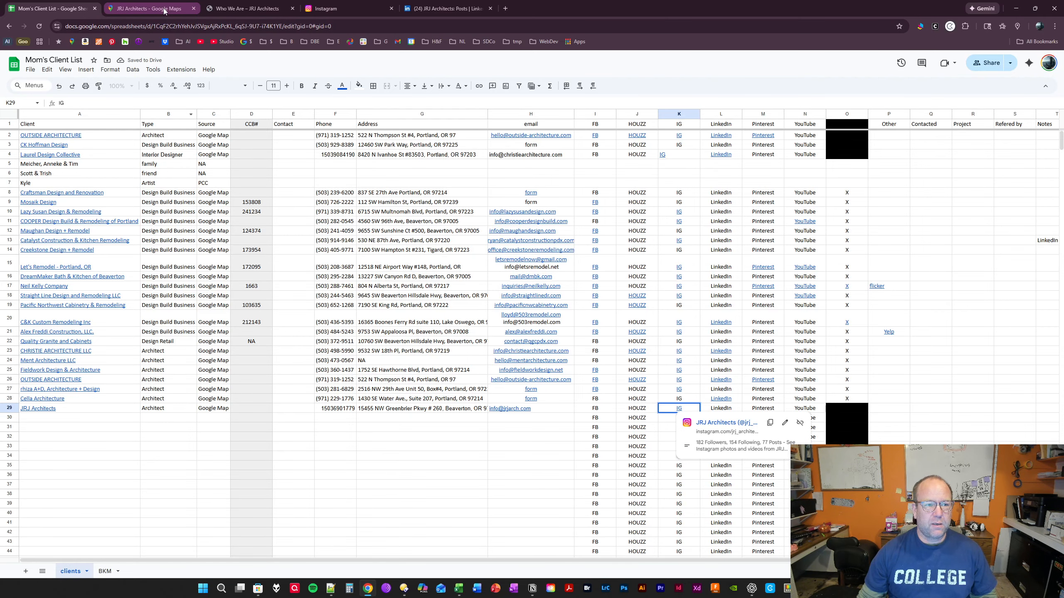
- Examine the portfolio on the JRJ Architects website, including the On the Boards and Support Services categories, and return to the Office page
click(217, 13)
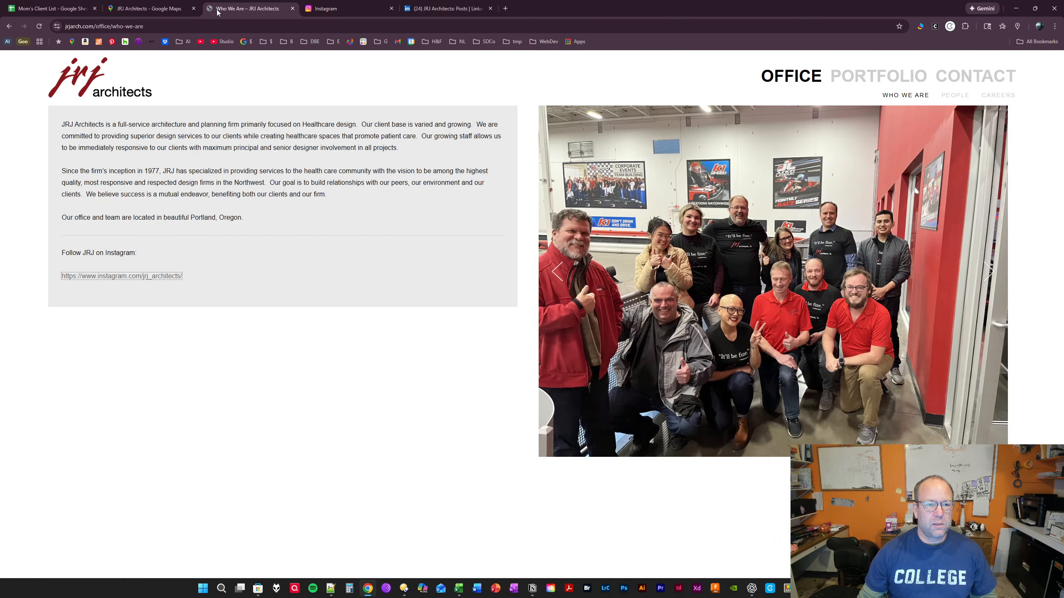
click(120, 95)
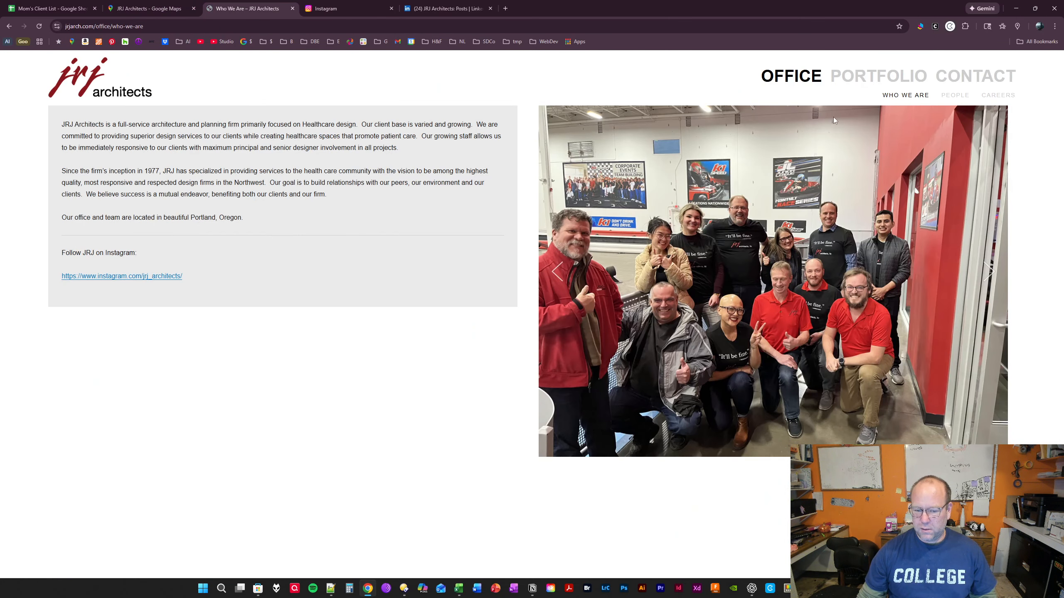
click(869, 73)
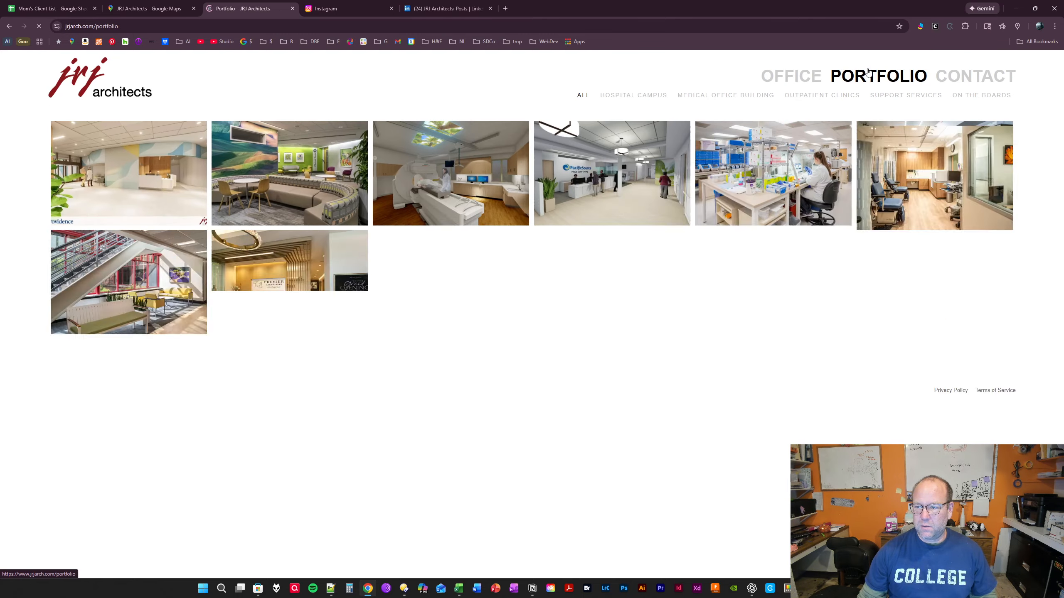
scroll(803, 150, down, 8)
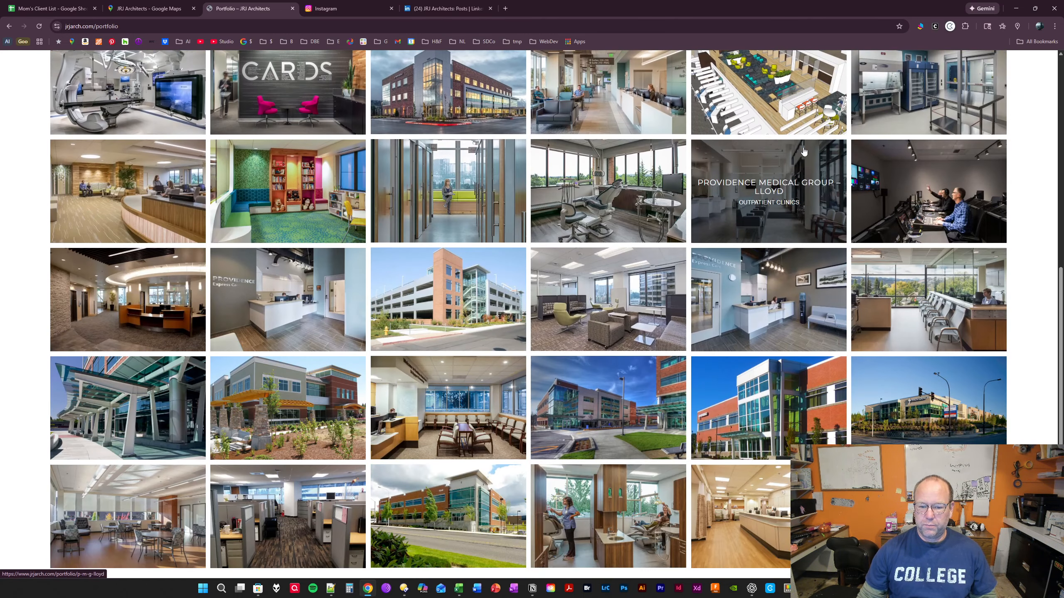
scroll(803, 151, down, 2)
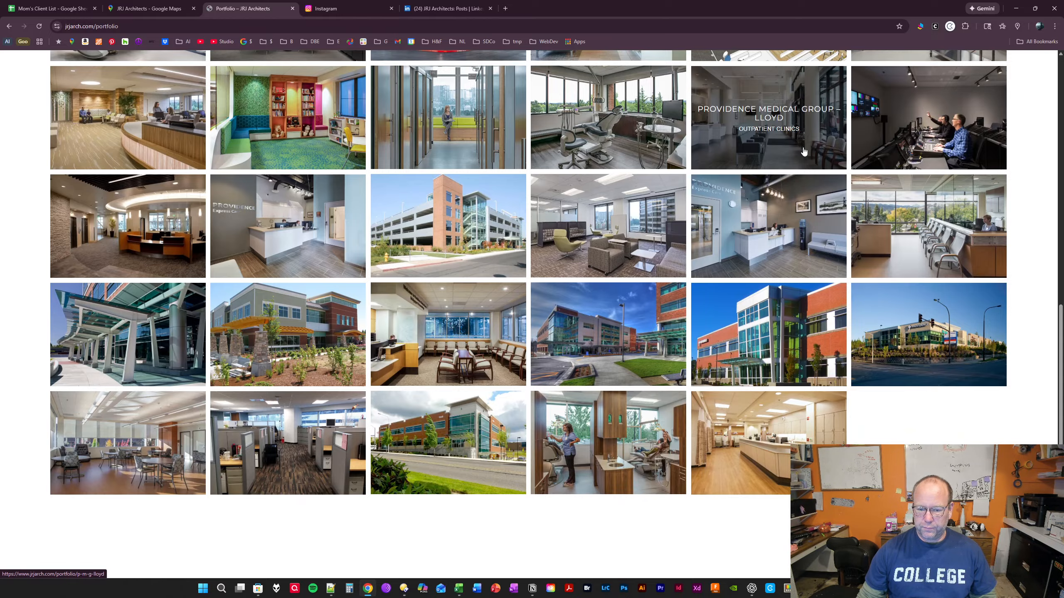
scroll(803, 151, up, 10)
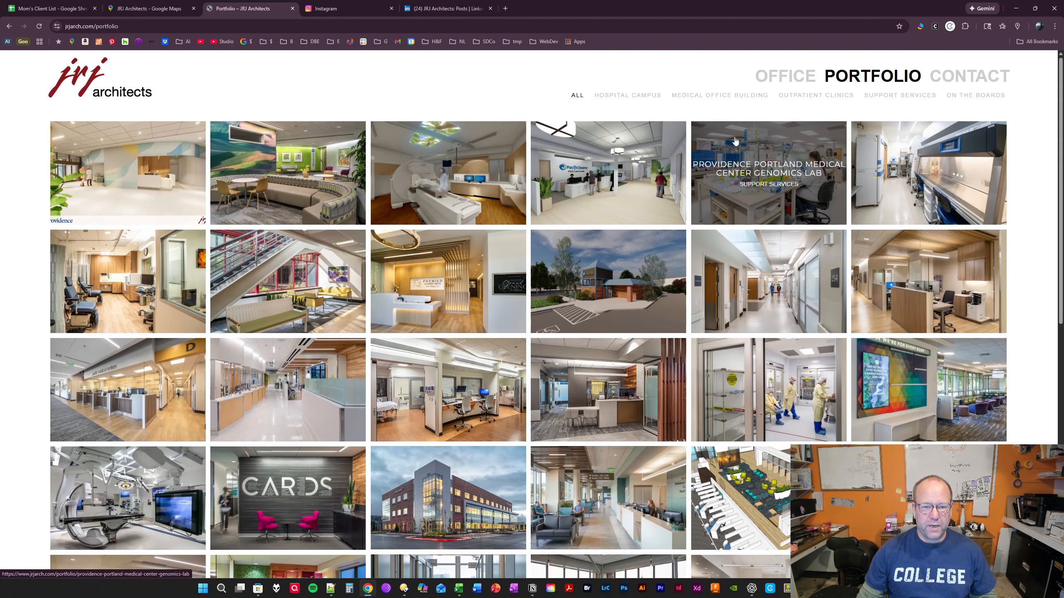
scroll(398, 103, down, 12)
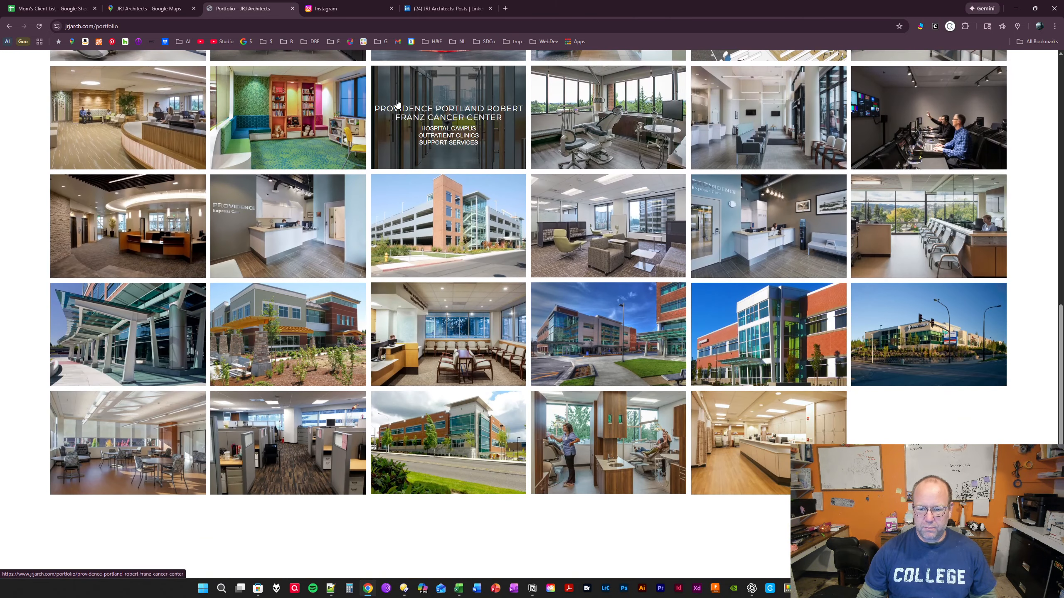
scroll(1051, 177, up, 12)
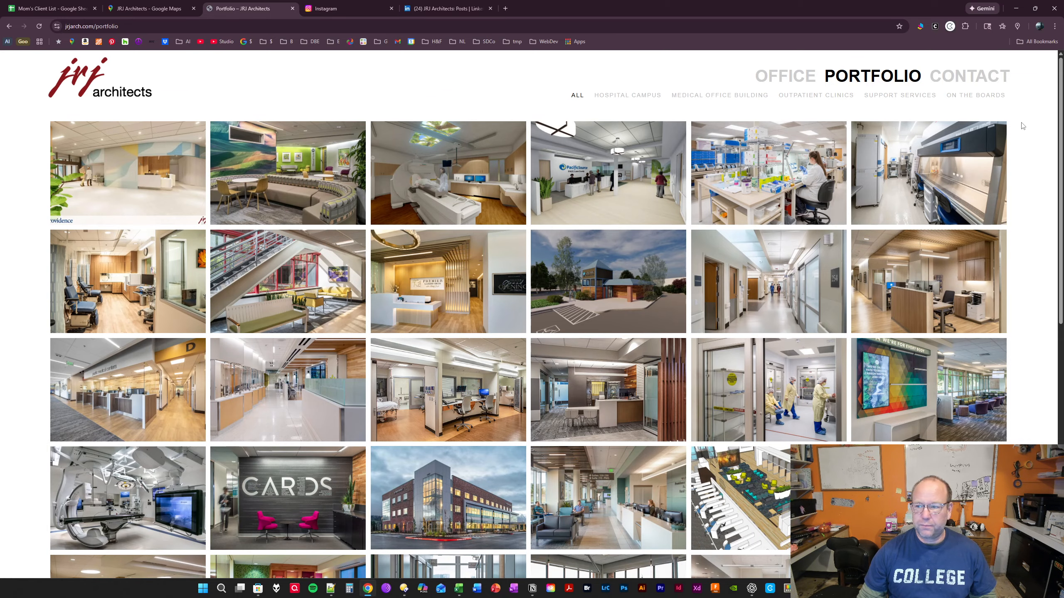
click(975, 98)
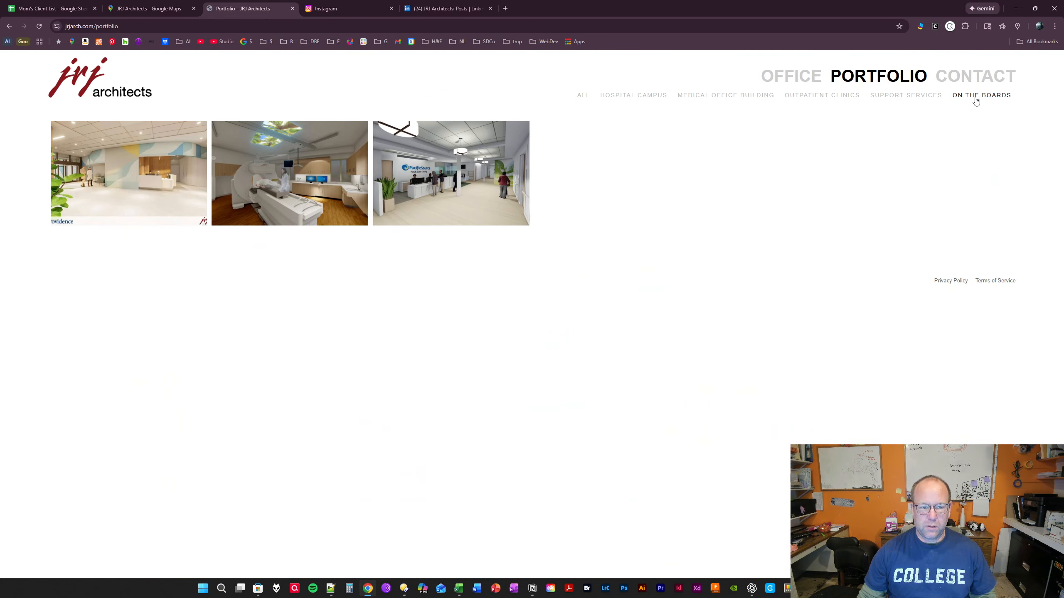
click(914, 96)
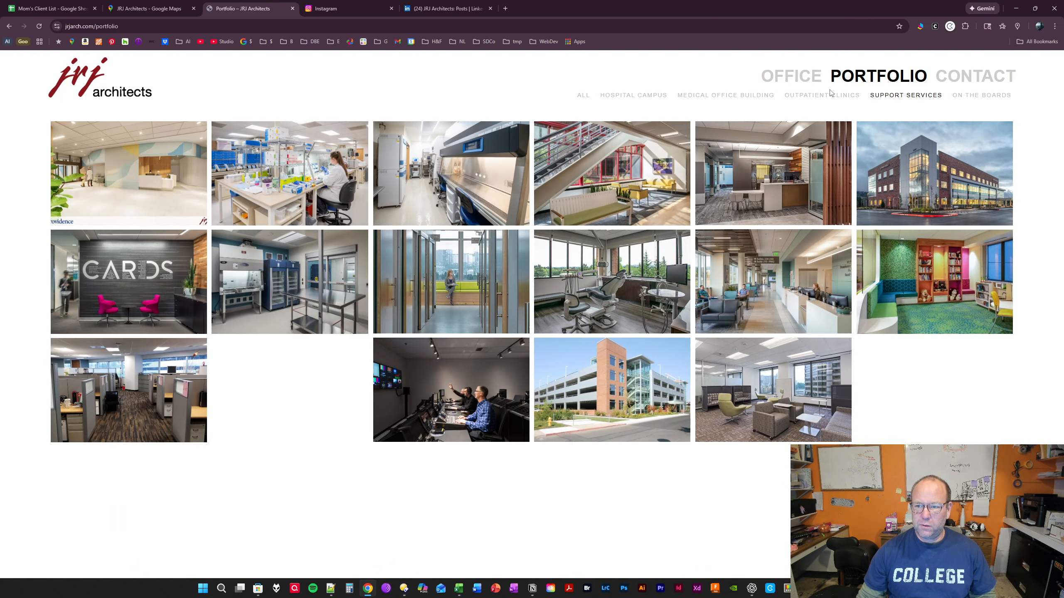
click(791, 77)
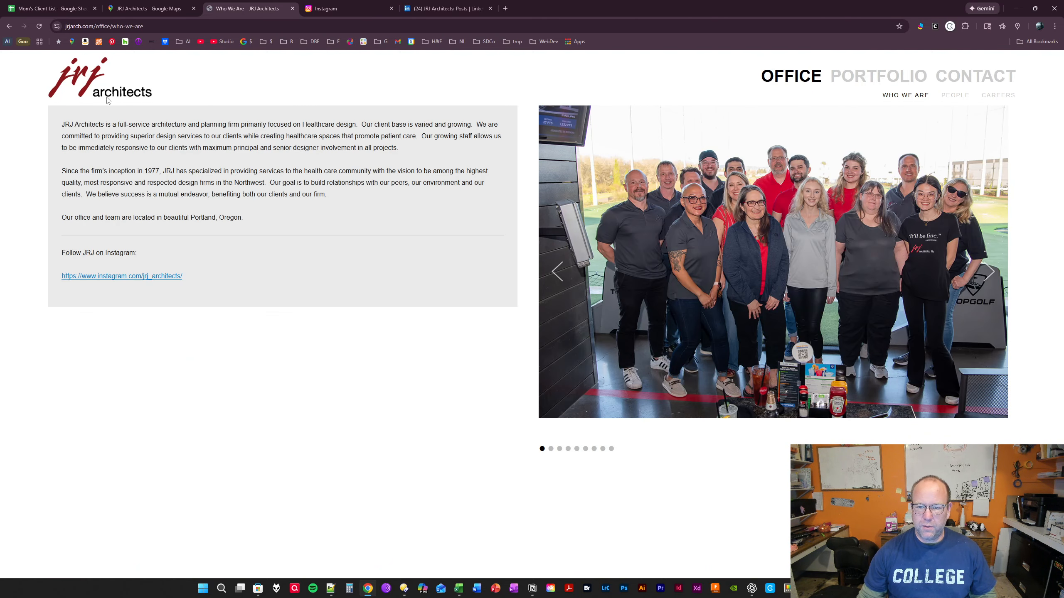
- Open the JRJ Architects Facebook page linked on the website's home page and copy its full URL
click(82, 83)
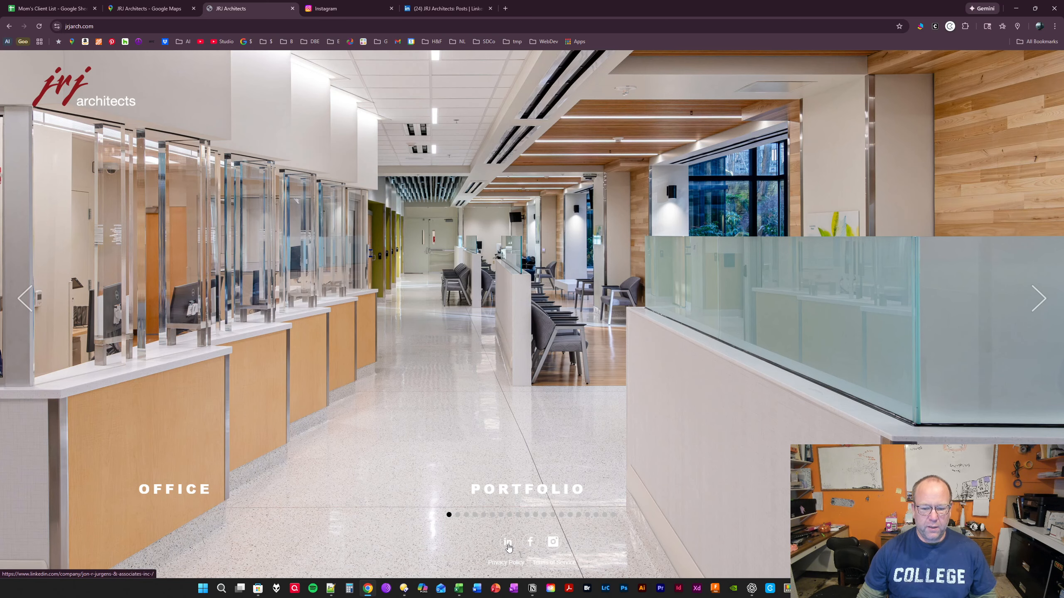
click(534, 544)
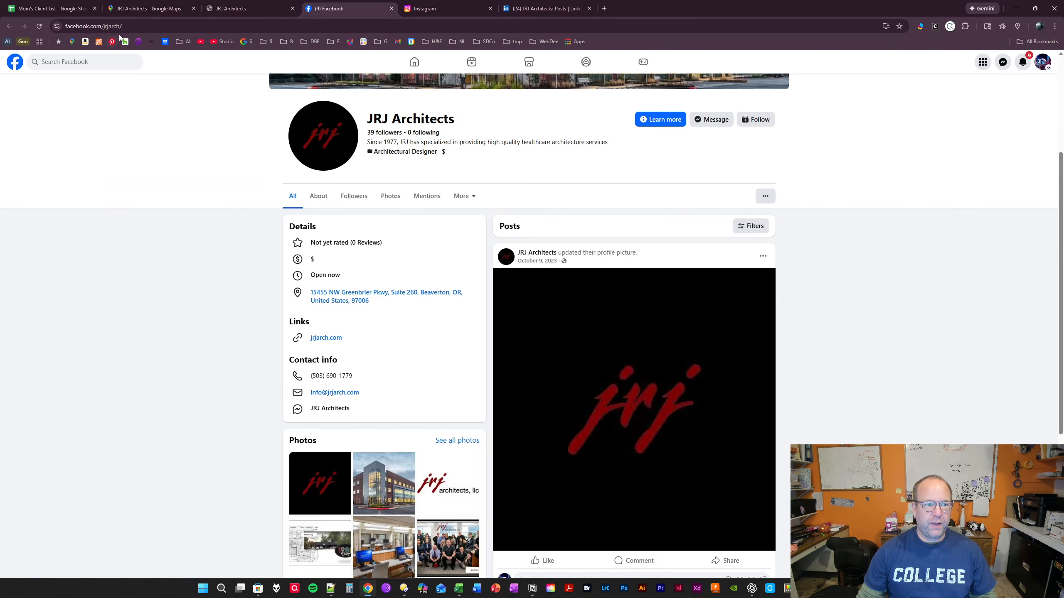
click(138, 28)
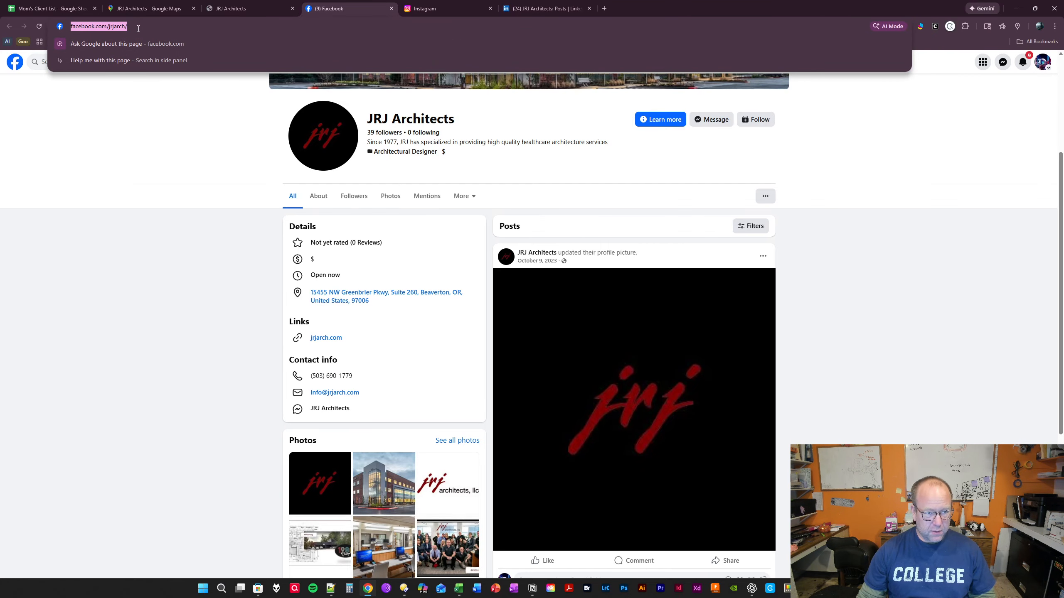
key(End)
drag(178, 23, 50, 28)
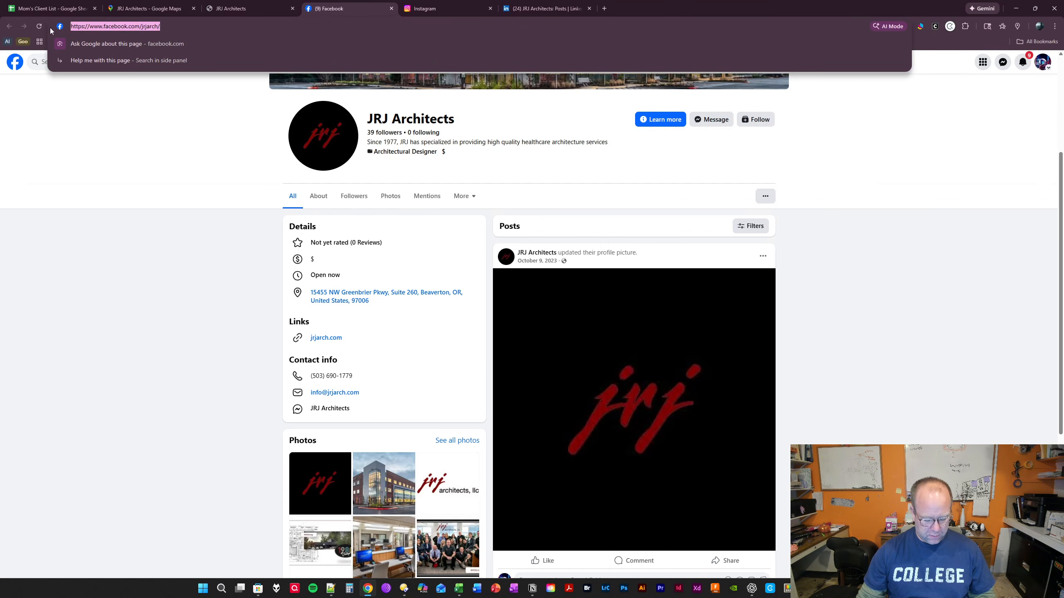
- Link the FB cell I29 in the client list to the copied JRJ Architects Facebook page URL
click(42, 10)
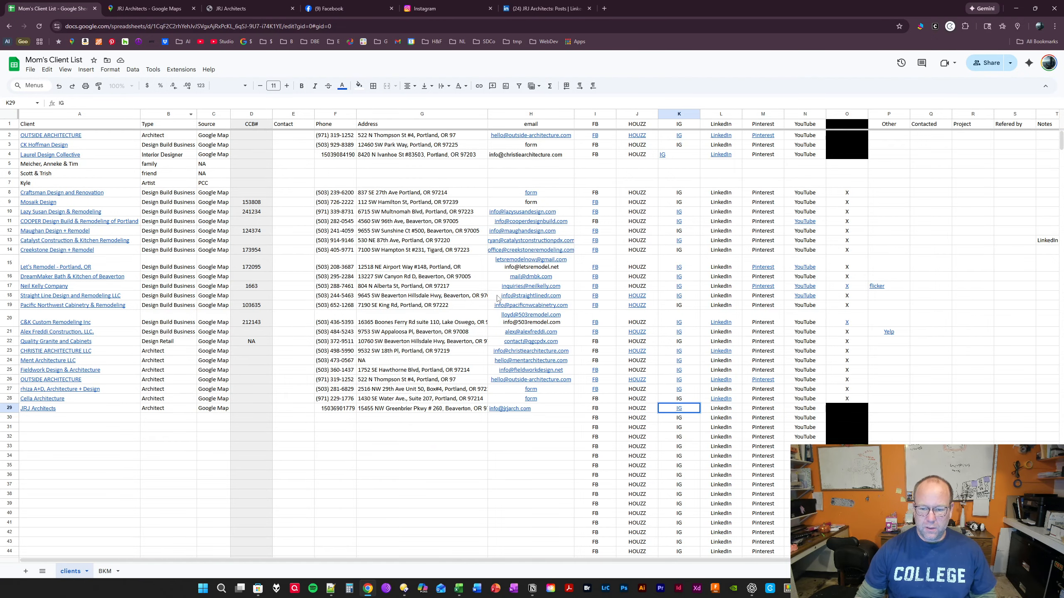
click(608, 410)
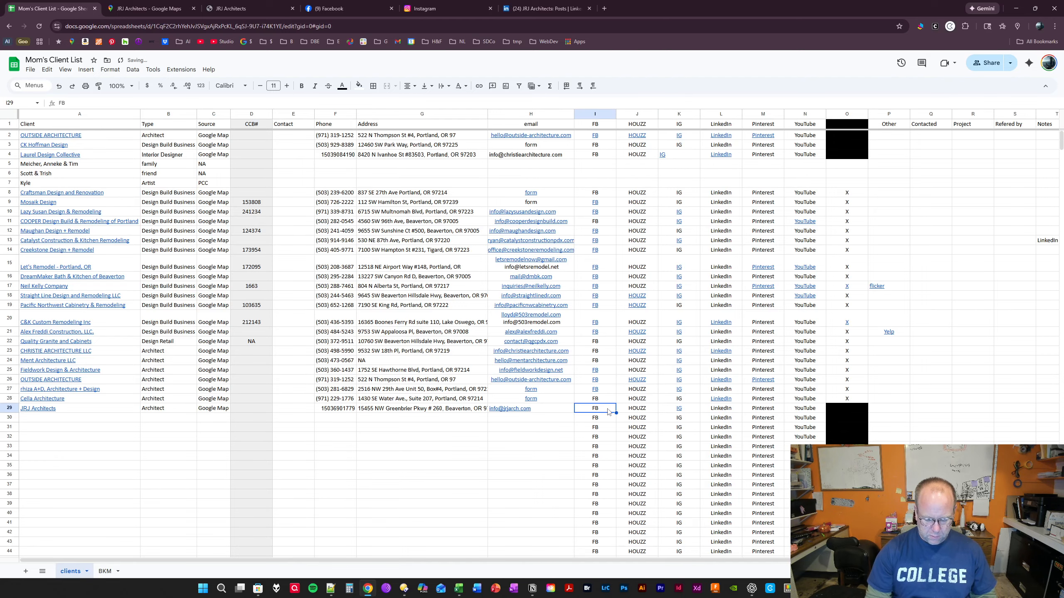
key(ctrl+k)
key(ctrl+v)
key(Return)
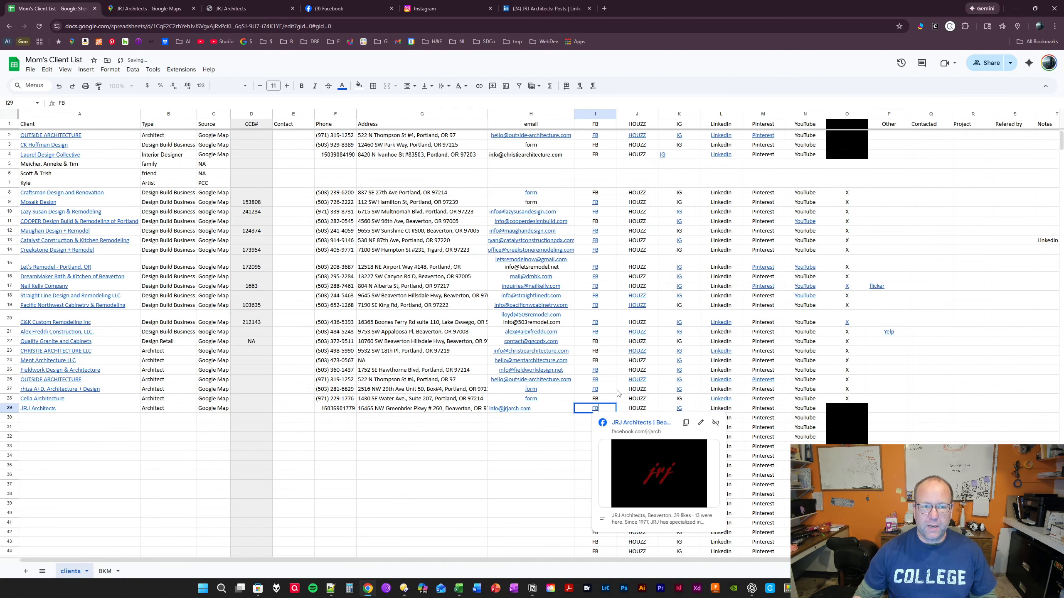
- Copy the URL of the JRJ Architects LinkedIn posts page and link the LinkedIn cell L29 in the client list to it
click(551, 12)
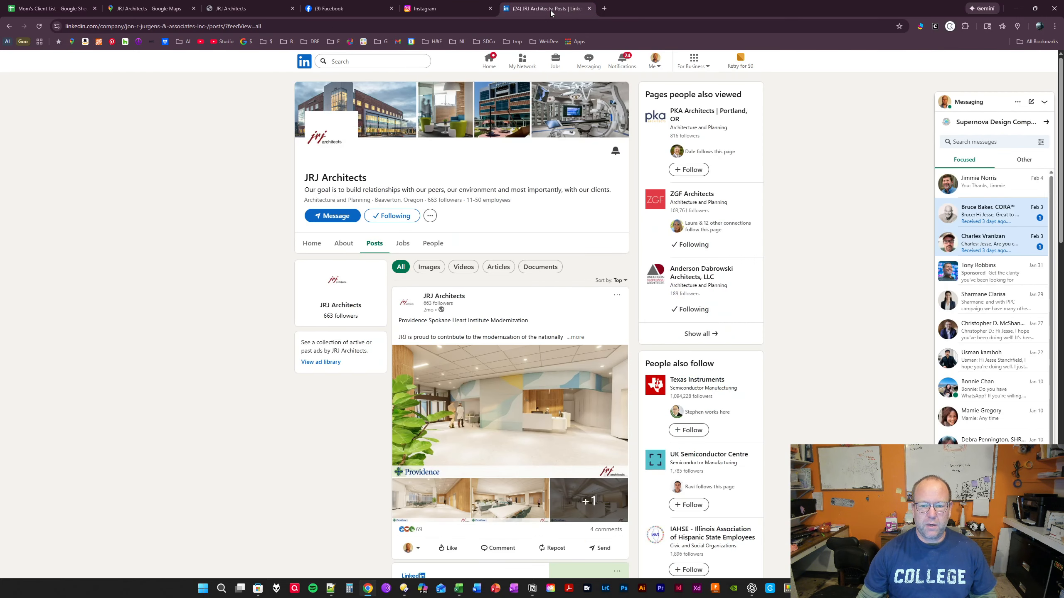
click(409, 25)
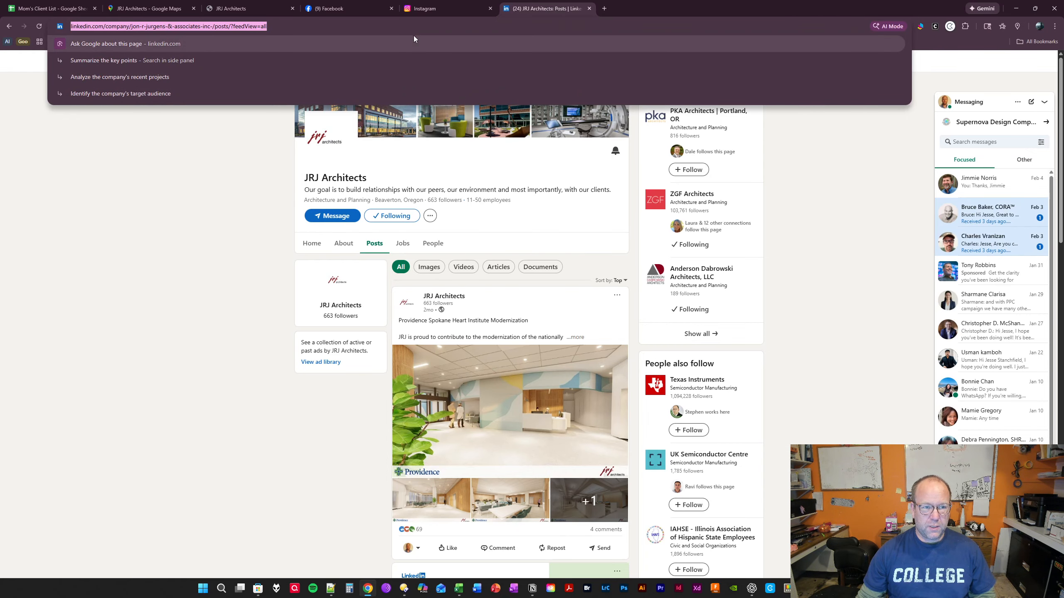
click(63, 9)
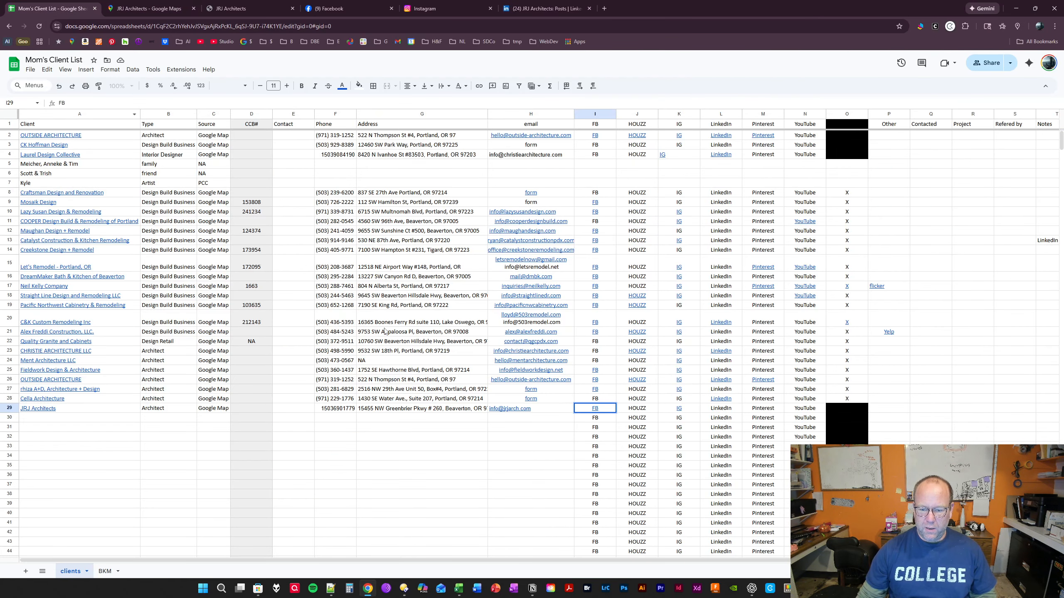
key(Right)
key(Right)
key(Right)
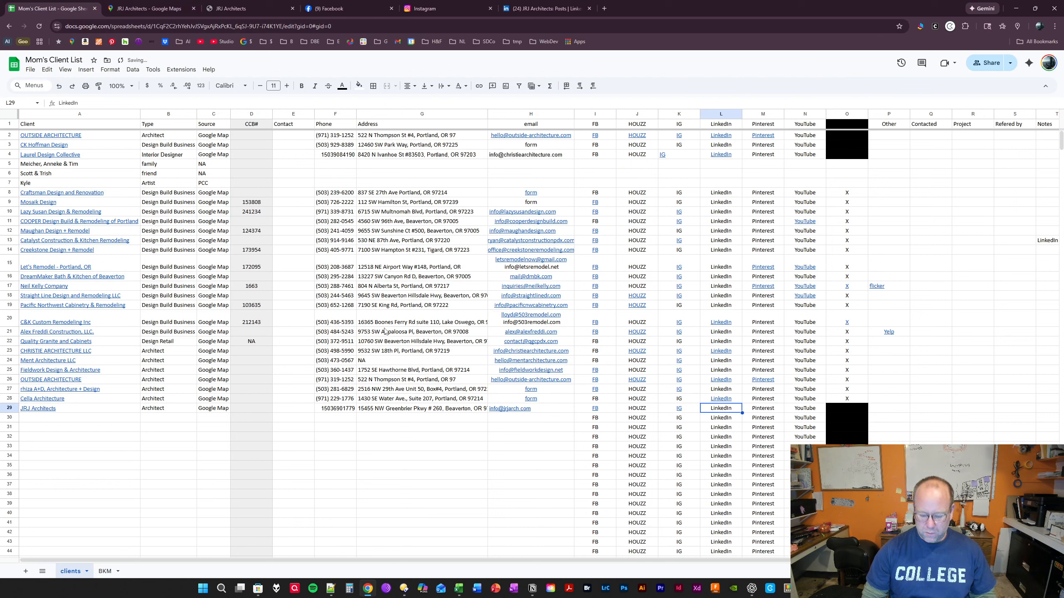
key(ctrl+k)
key(ctrl+v)
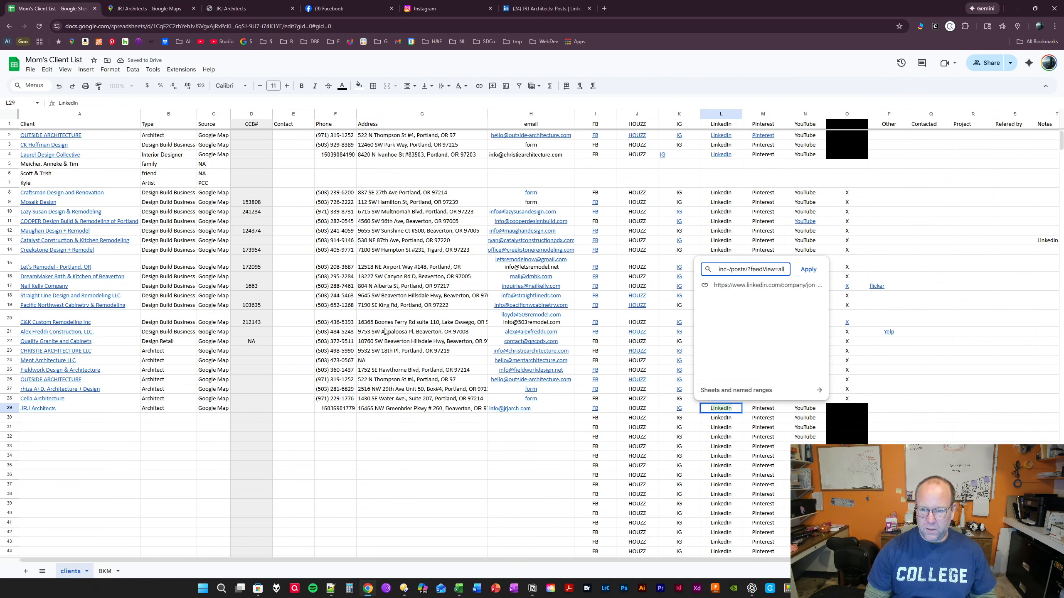
key(Return)
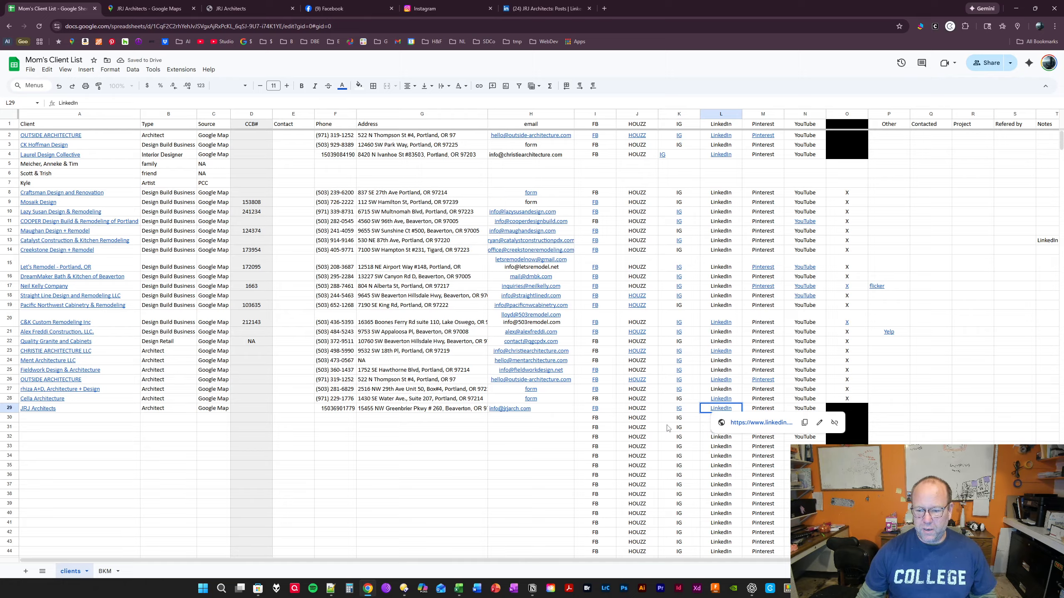
- Review the remaining client list columns from Pinterest to Notes along row 28, and select the empty client cell A30
key(Right)
key(Up)
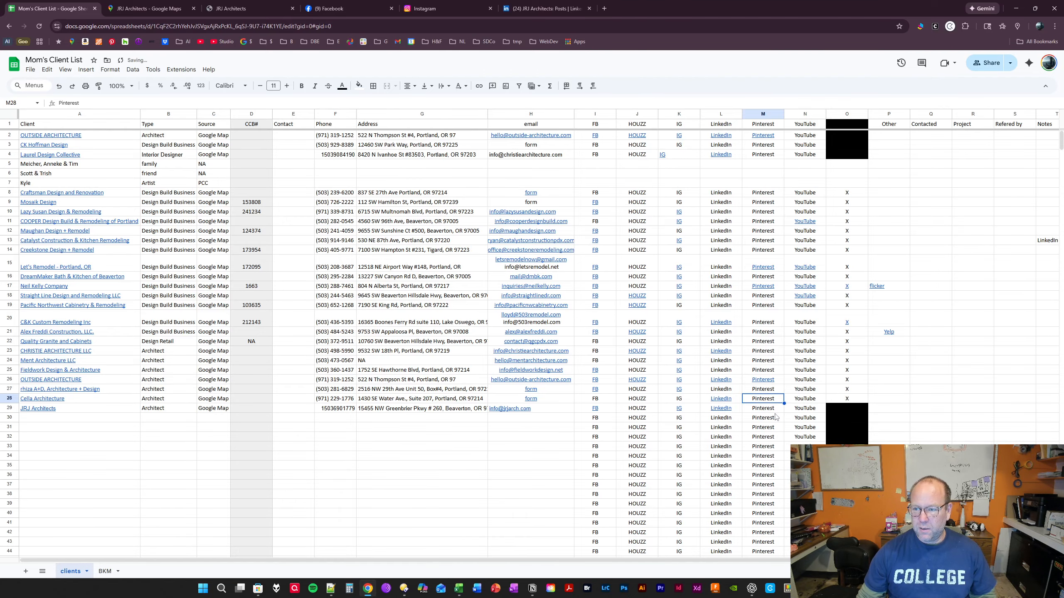
key(Right)
key(Right)
key(Right)
key(Right)
key(Right)
key(Right)
key(Right)
key(Right)
key(Right)
key(Right)
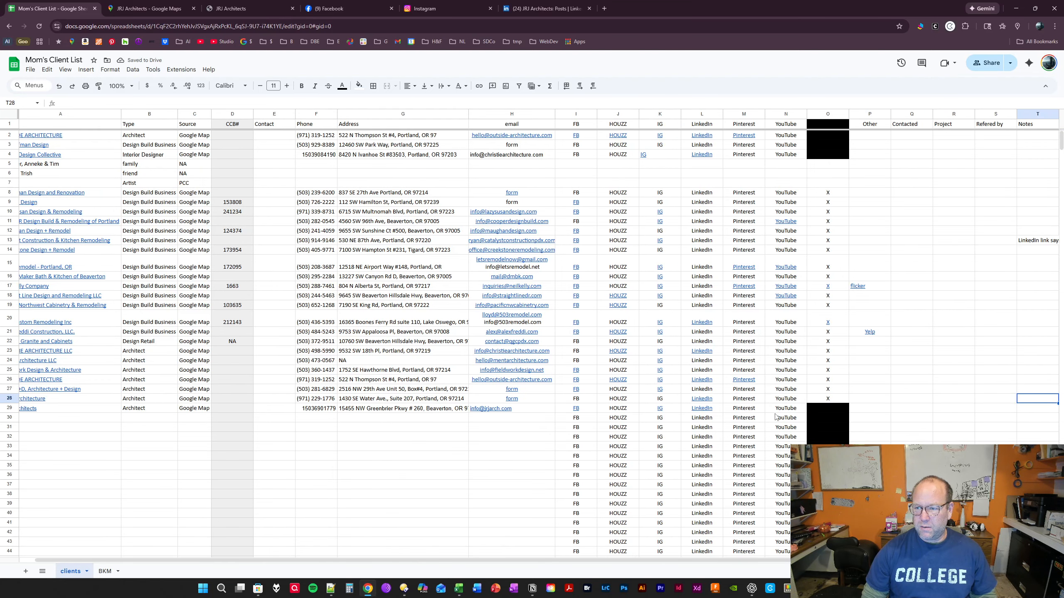
key(Left)
key(Left)
key(Left)
key(Left)
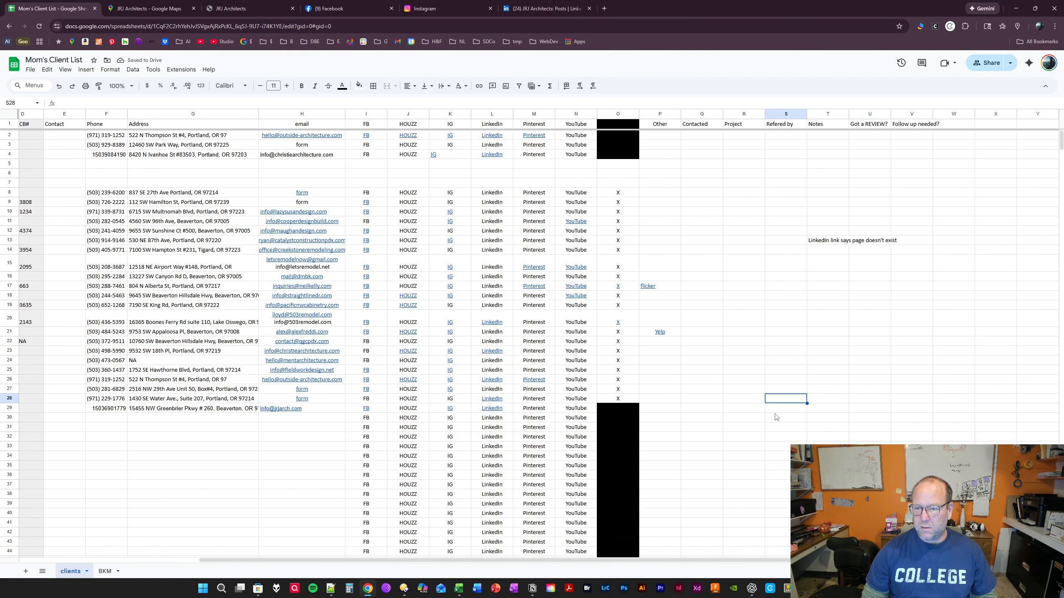
key(Right)
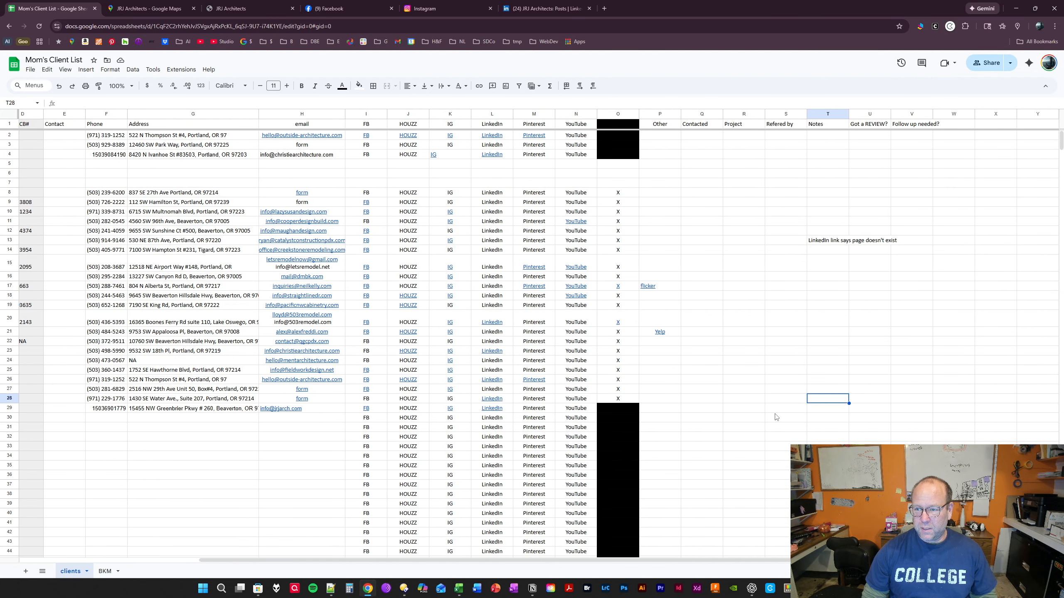
key(Left)
key(Left)
key(Left)
key(Left)
key(Left)
key(Left)
key(Left)
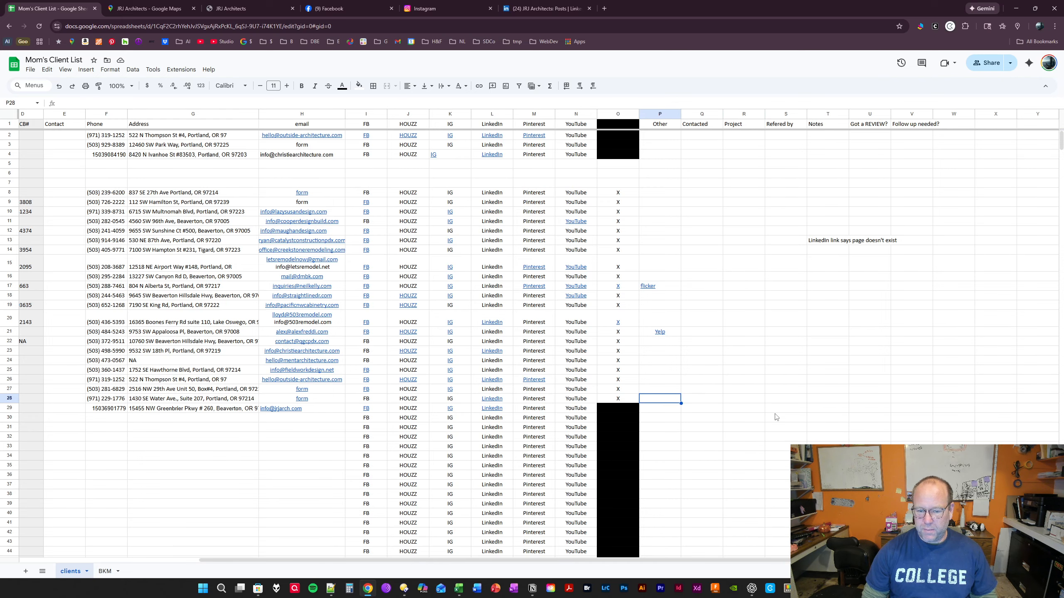
key(Home)
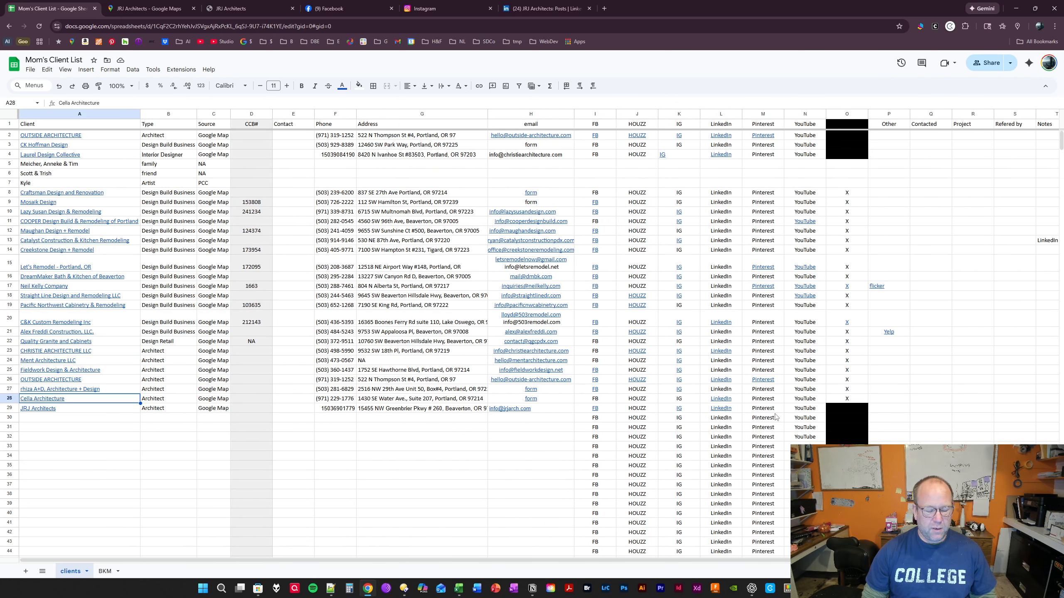
key(Down)
key(Down)
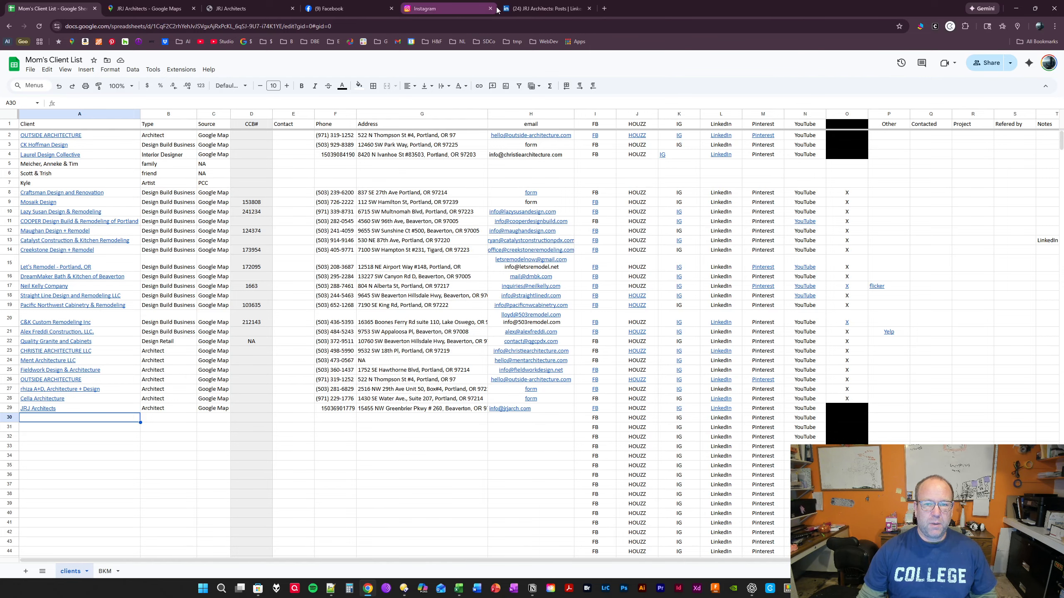
- Switch the active Facebook profile to Supernova Design Company, LLC
click(369, 8)
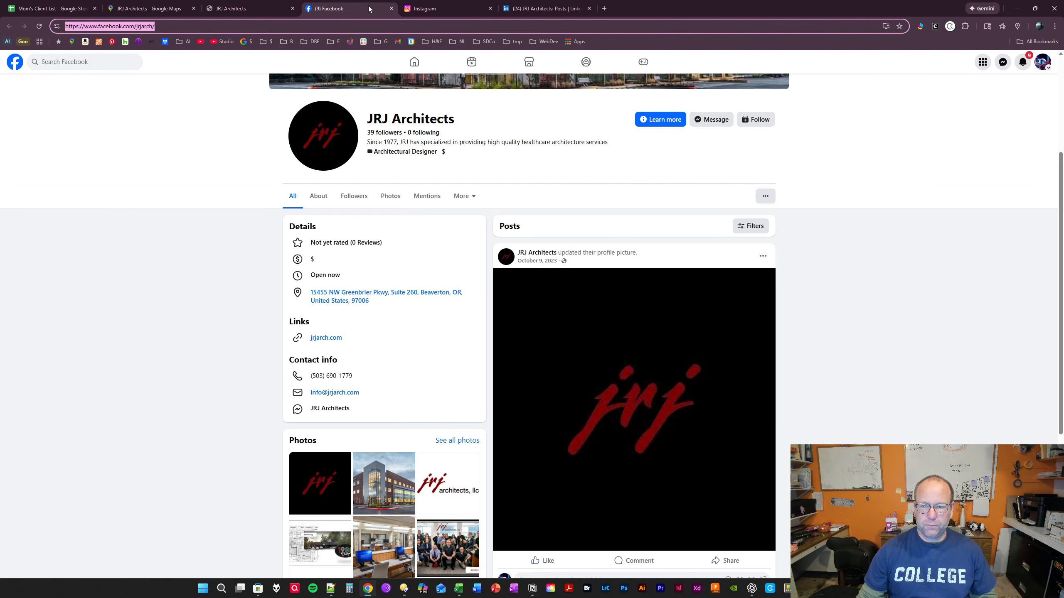
click(1048, 69)
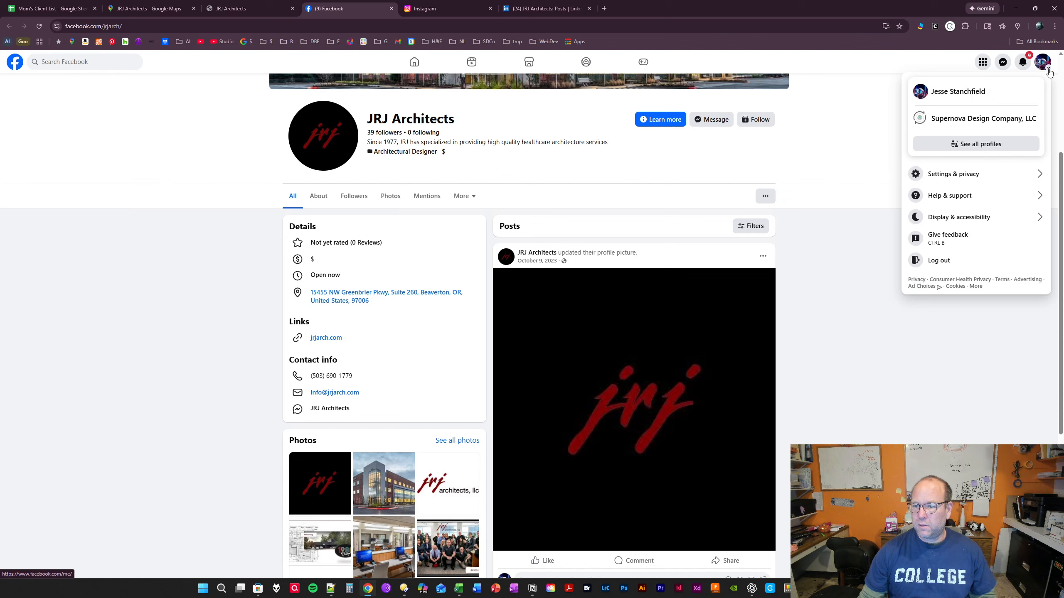
click(1007, 120)
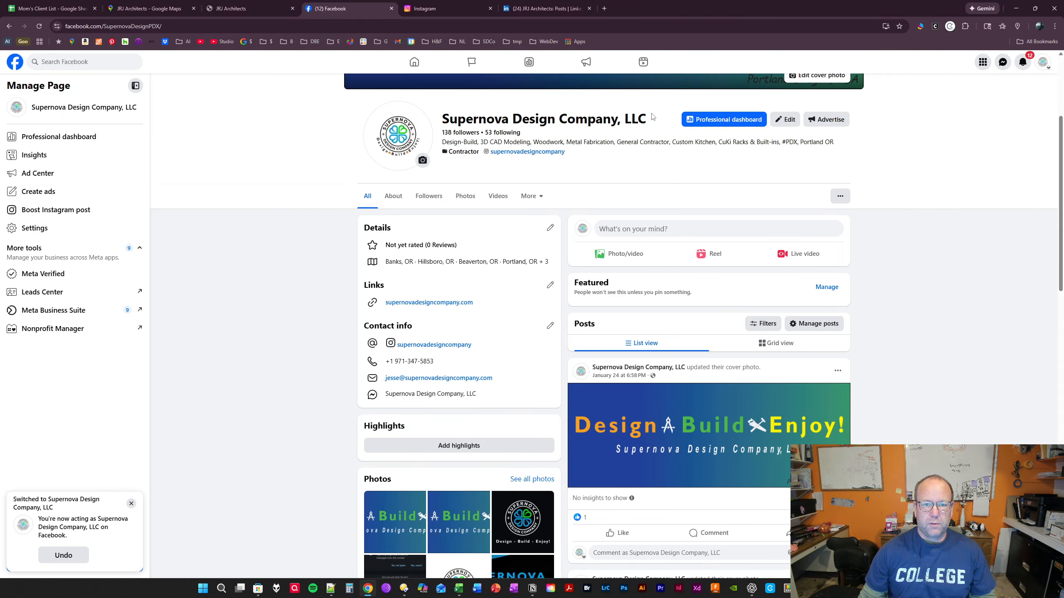
- Reopen the JRJ Architects Facebook page from the firm's website and follow it as the company profile
click(253, 9)
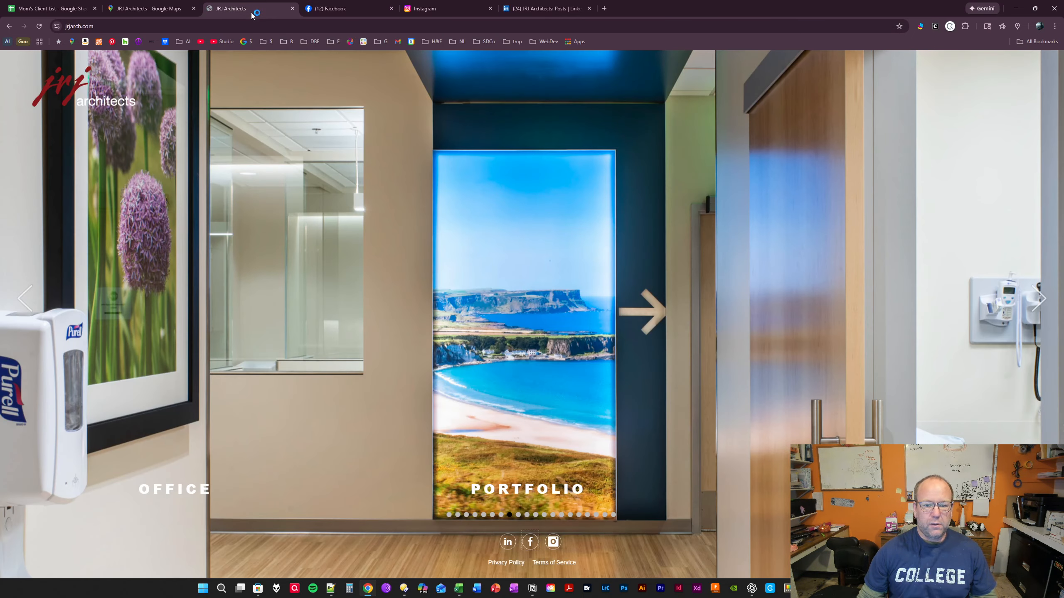
click(531, 543)
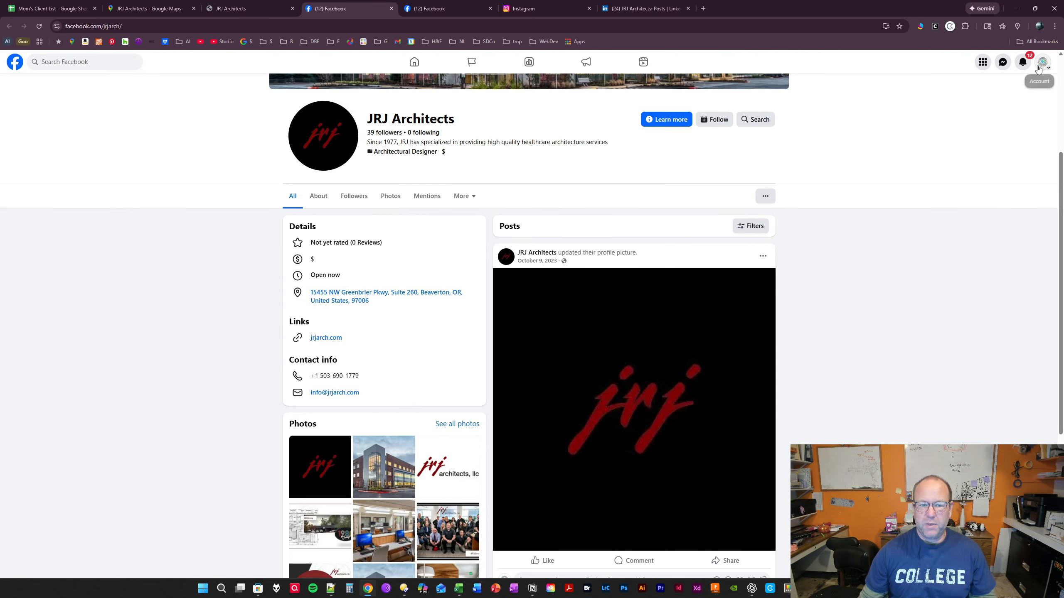
click(716, 123)
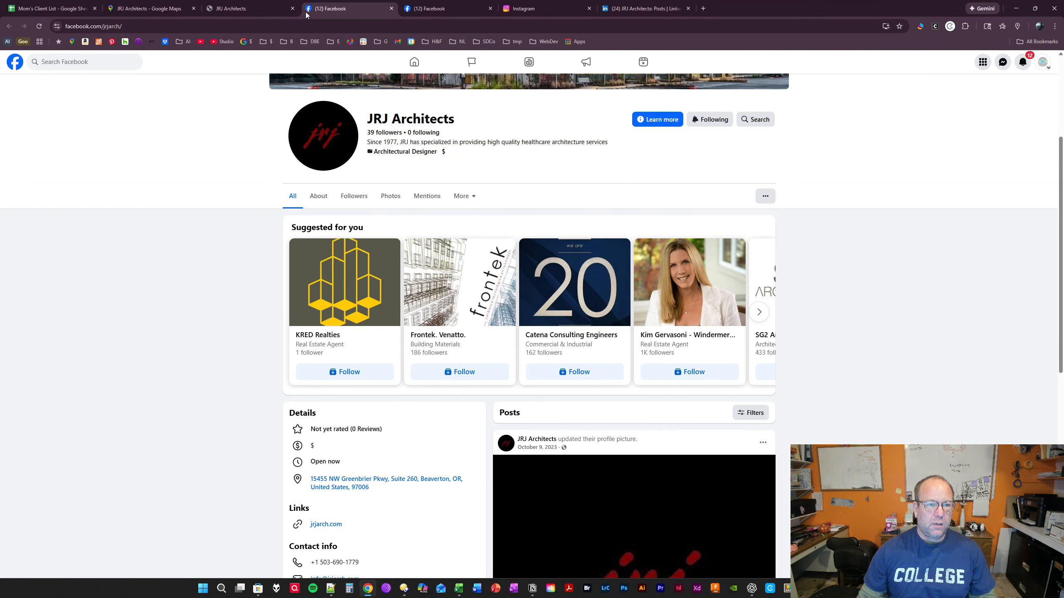
- Close the JRJ Architects website, Facebook, Instagram and LinkedIn pages, keeping the client list and Google Maps open
click(292, 9)
click(292, 8)
click(292, 9)
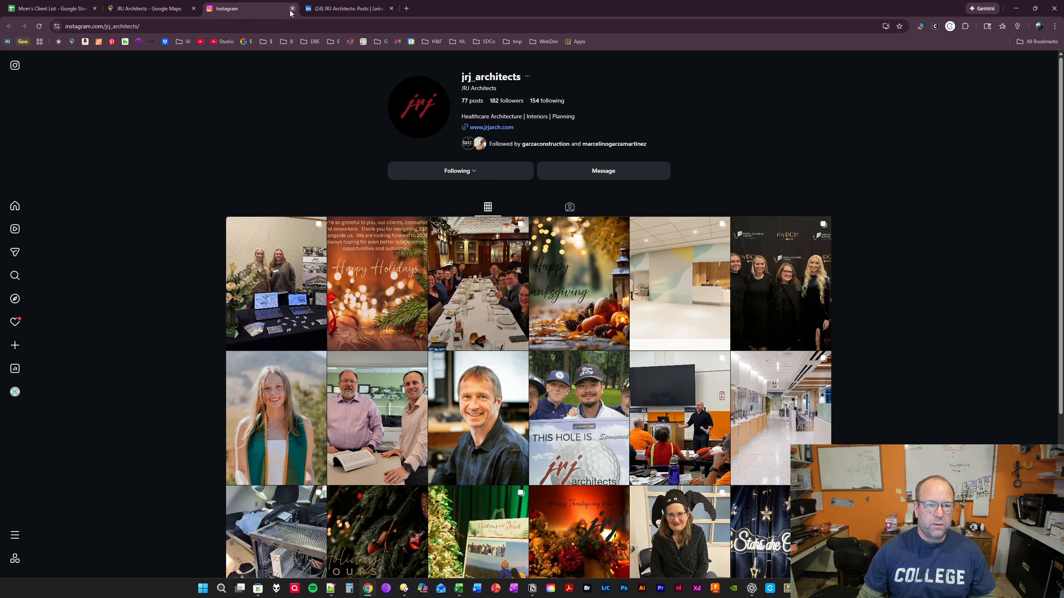
click(292, 8)
click(292, 8)
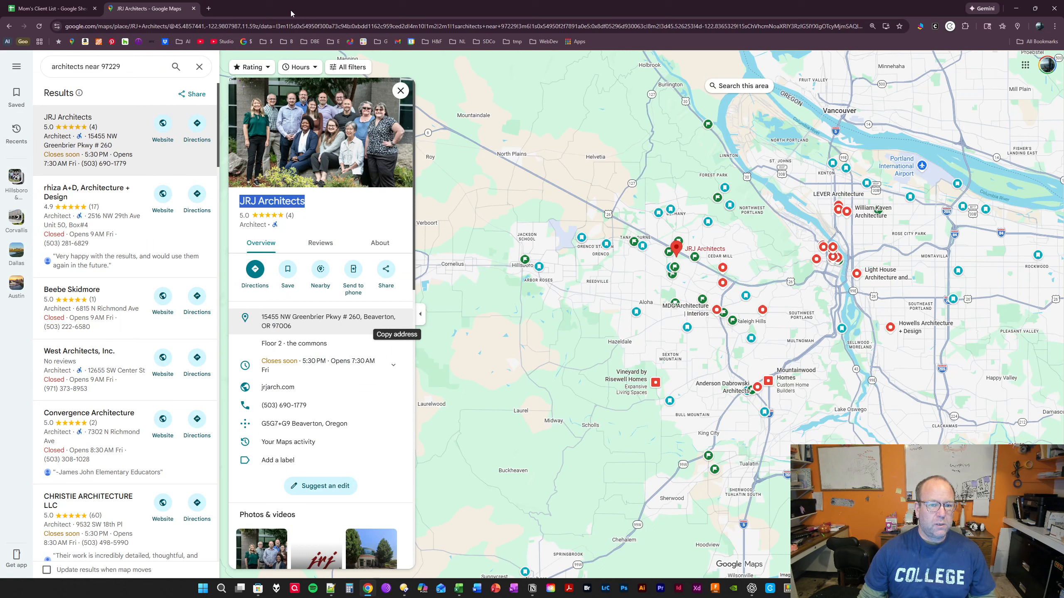
- Replace the JRJ Architects details on Google Maps with the rhiza A+D, Architecture + Design listing and check for that firm in the client list
click(401, 90)
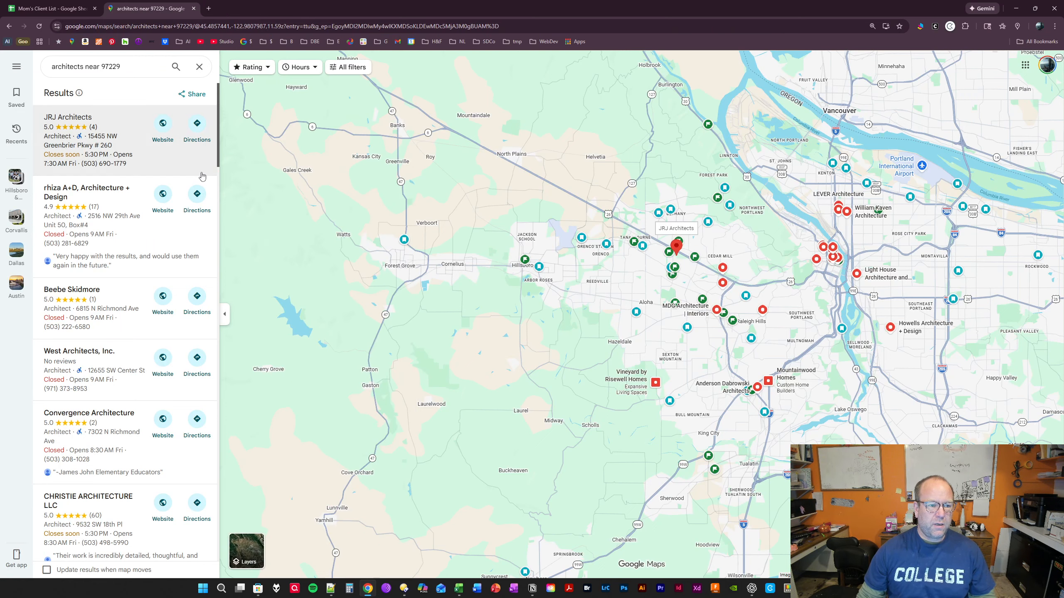
click(103, 206)
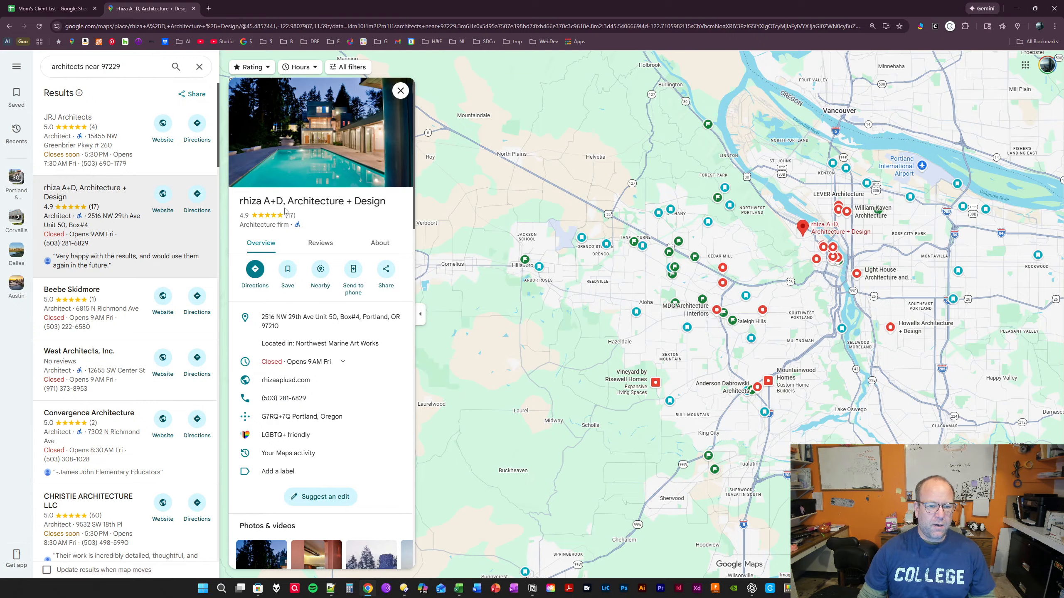
click(63, 15)
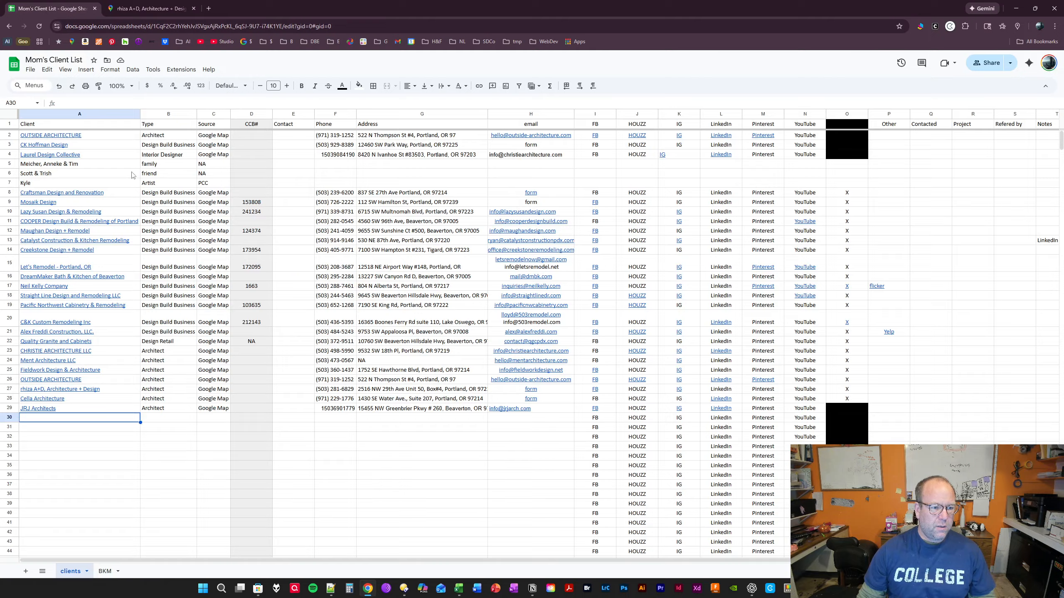
click(181, 185)
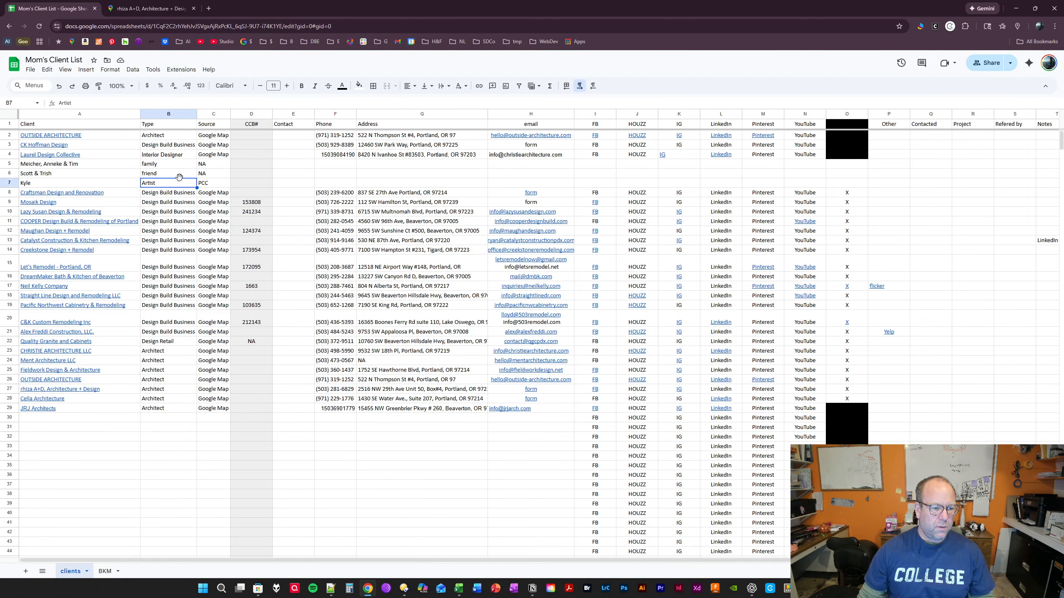
click(10, 390)
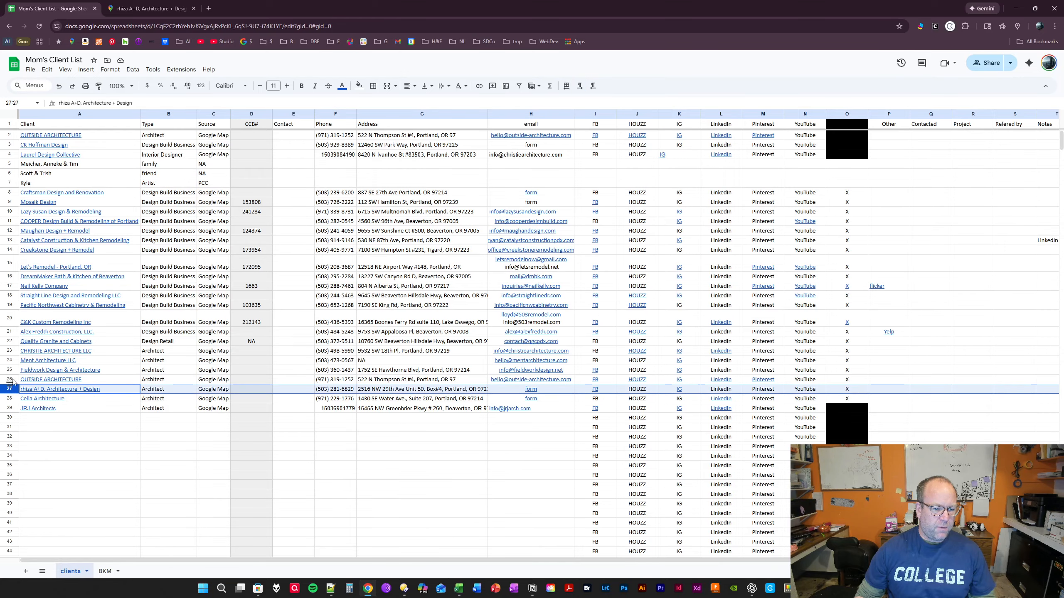
- Open the Beebe Skidmore listing on Google Maps, copy the firm's name and return to the client list
click(149, 9)
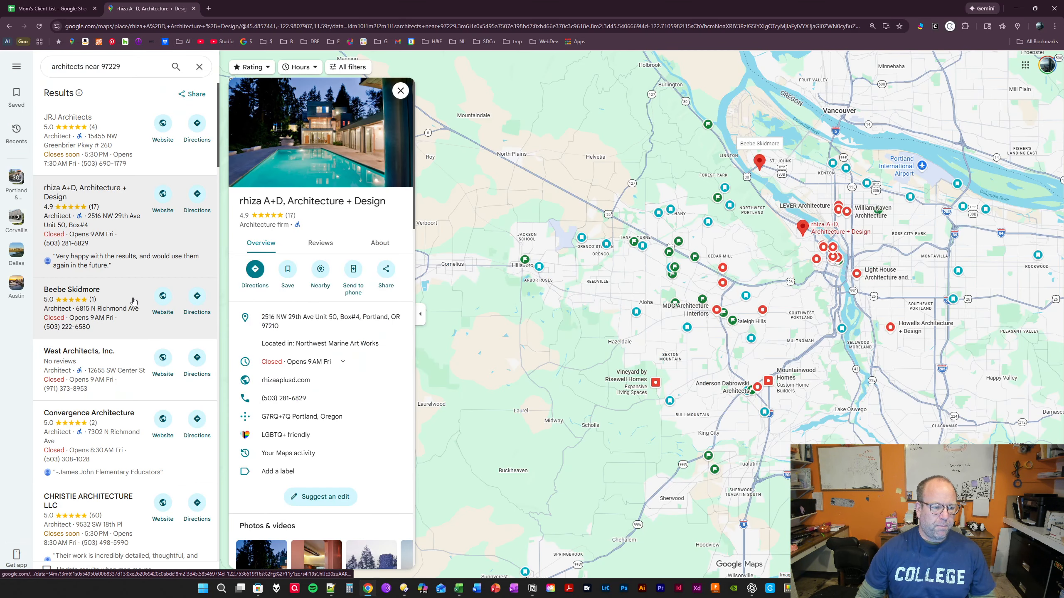
click(111, 301)
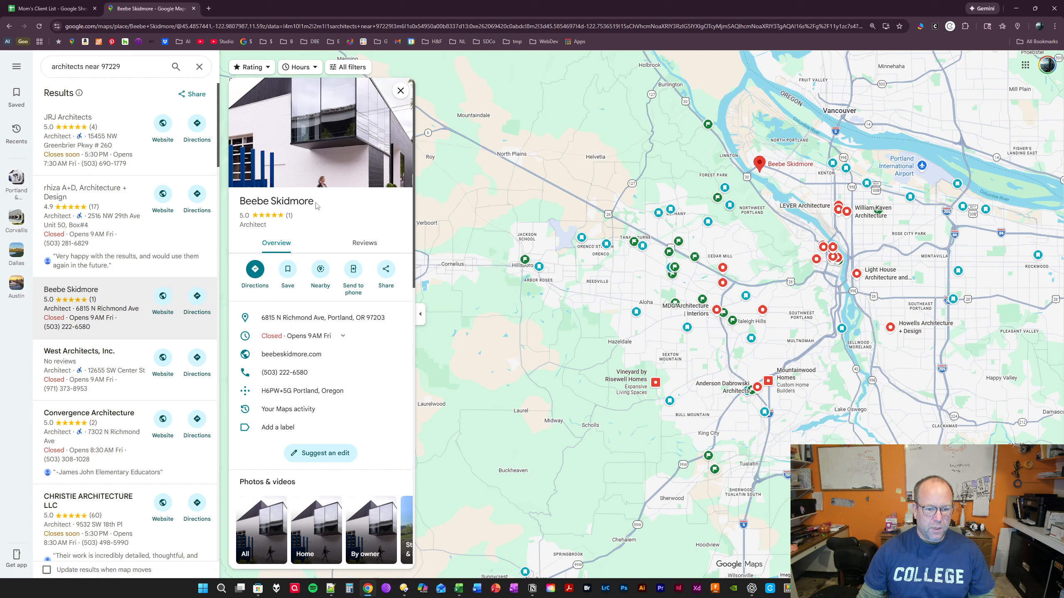
drag(317, 205, 236, 204)
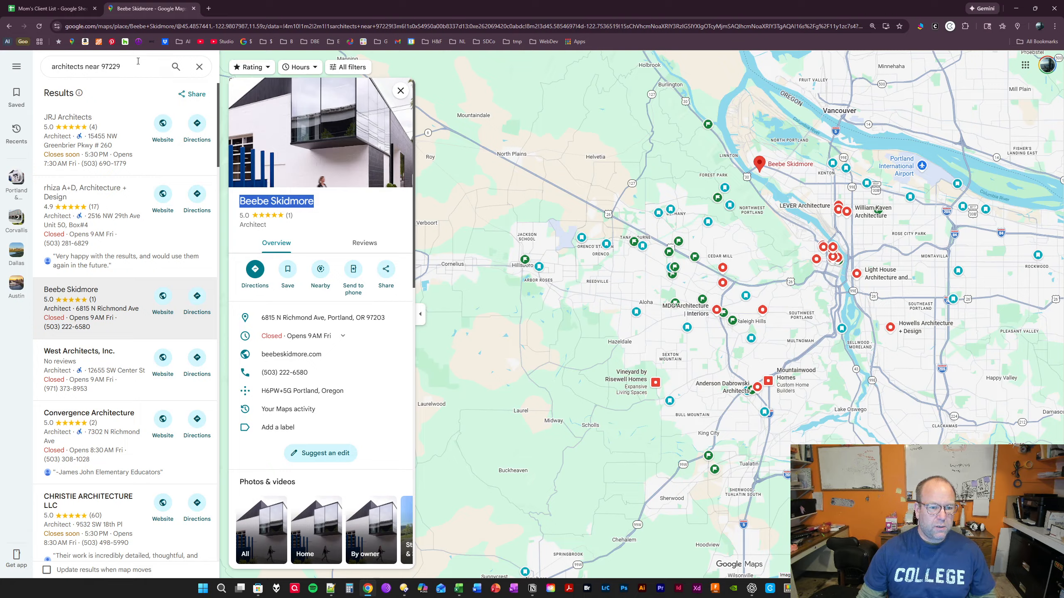
click(54, 11)
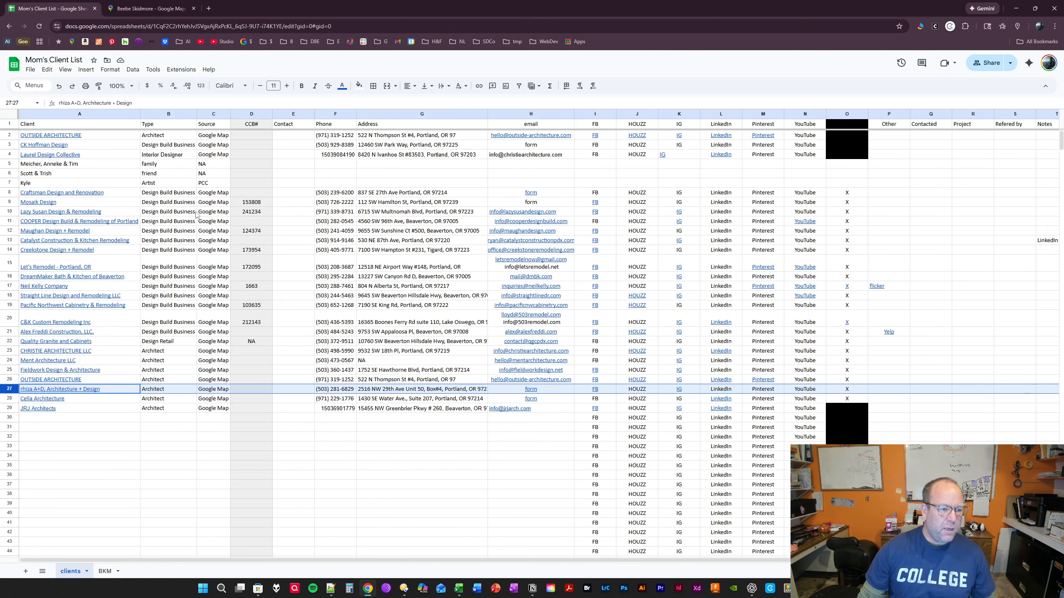